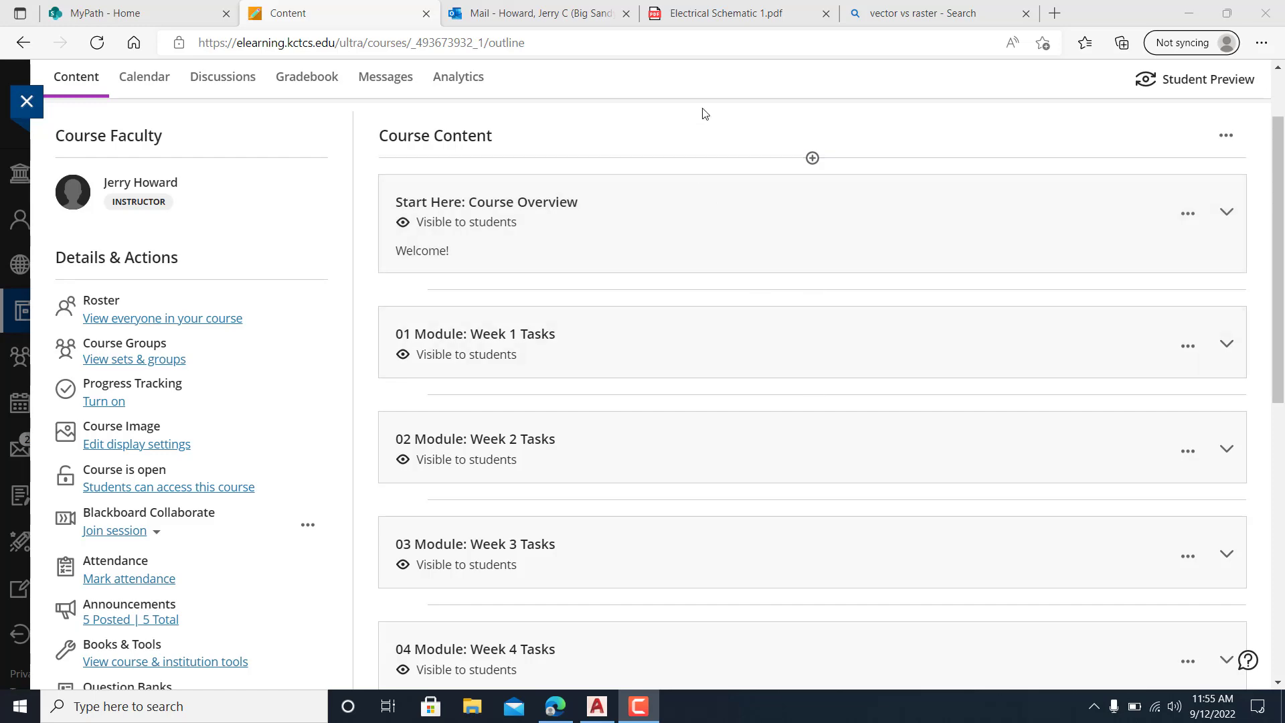
Step: View the raster versus vector comparison image in the browser's image search results
left_click(883, 17)
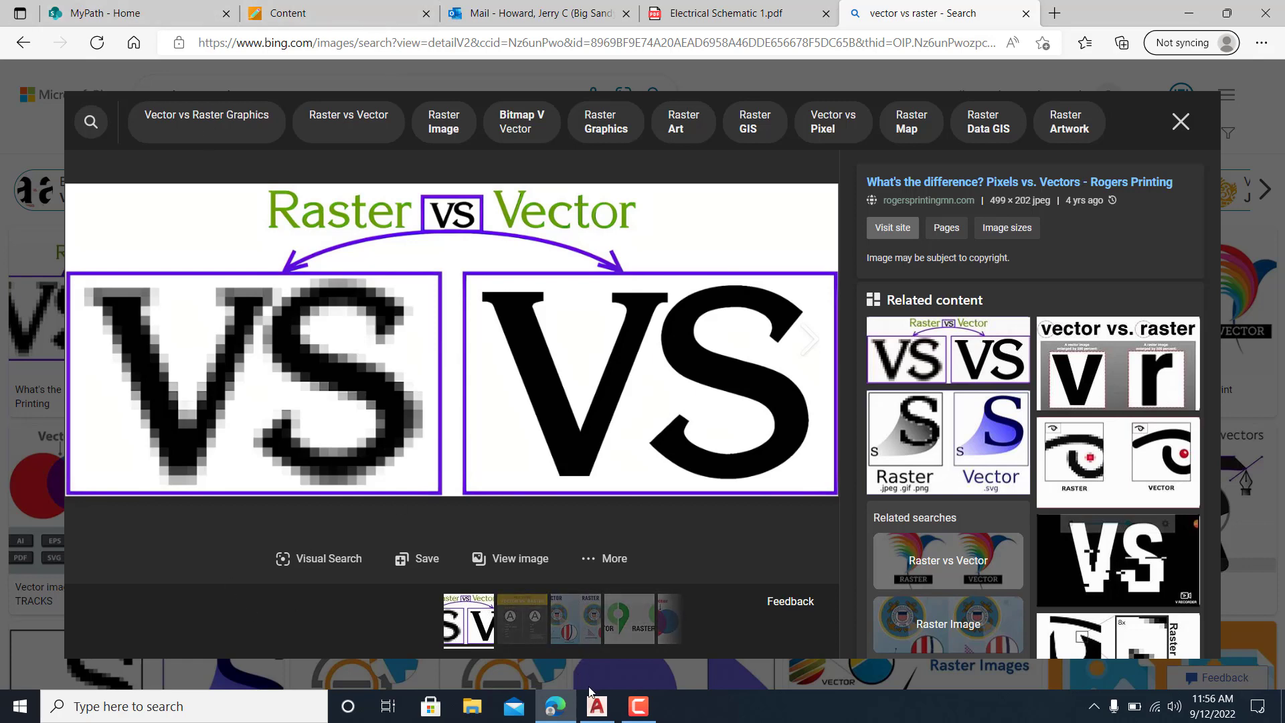
Step: Switch to AutoCAD and open the External References palette with the XREF command
left_click(596, 705)
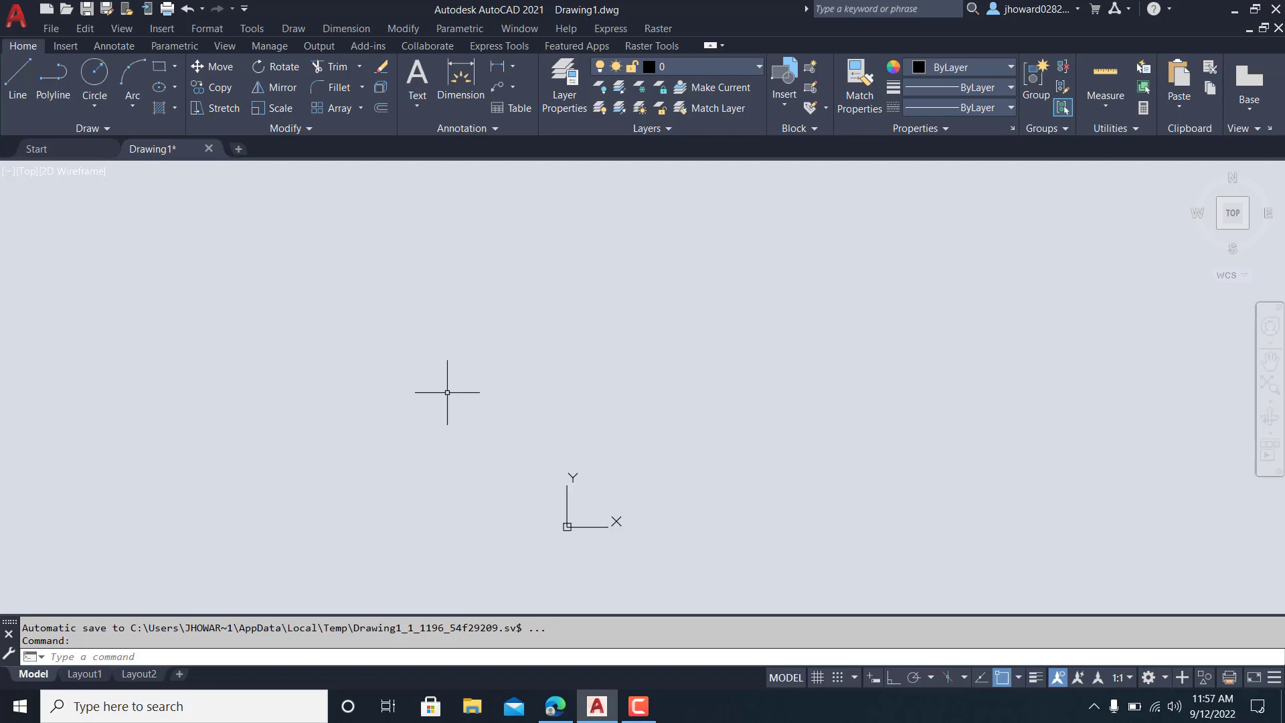
left_click(72, 47)
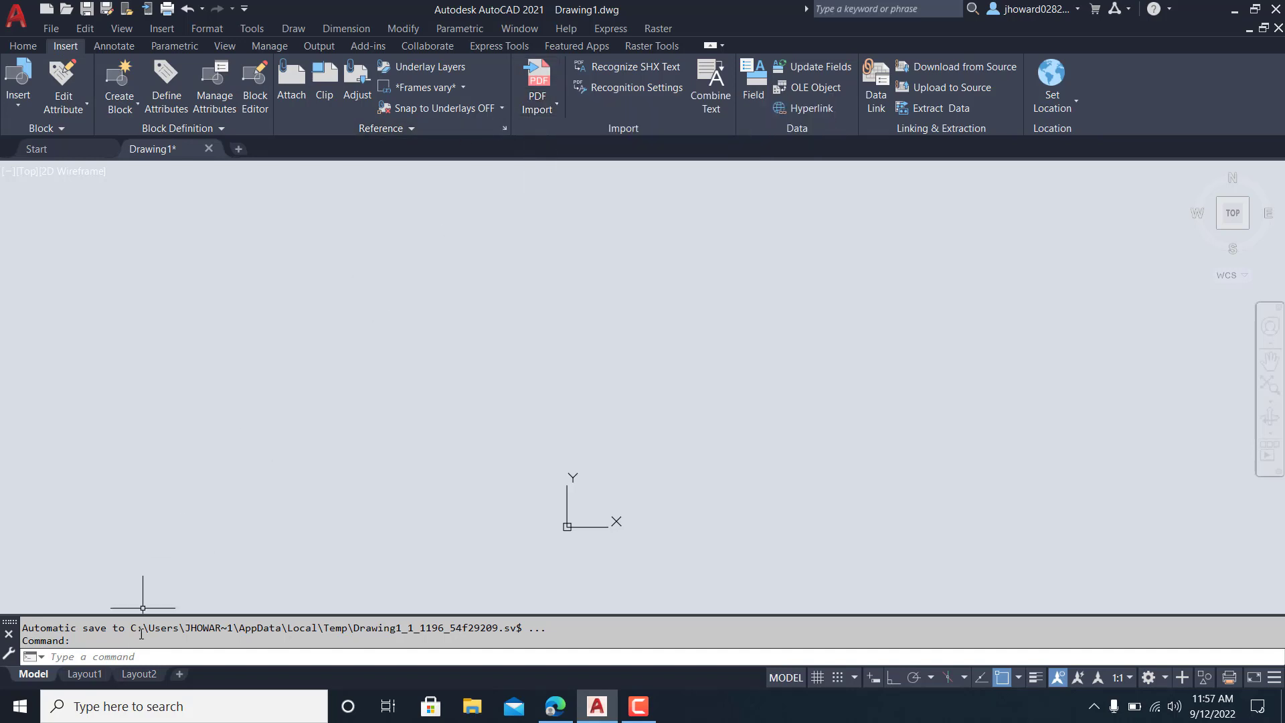
left_click(143, 656)
type("XREF")
key("Return")
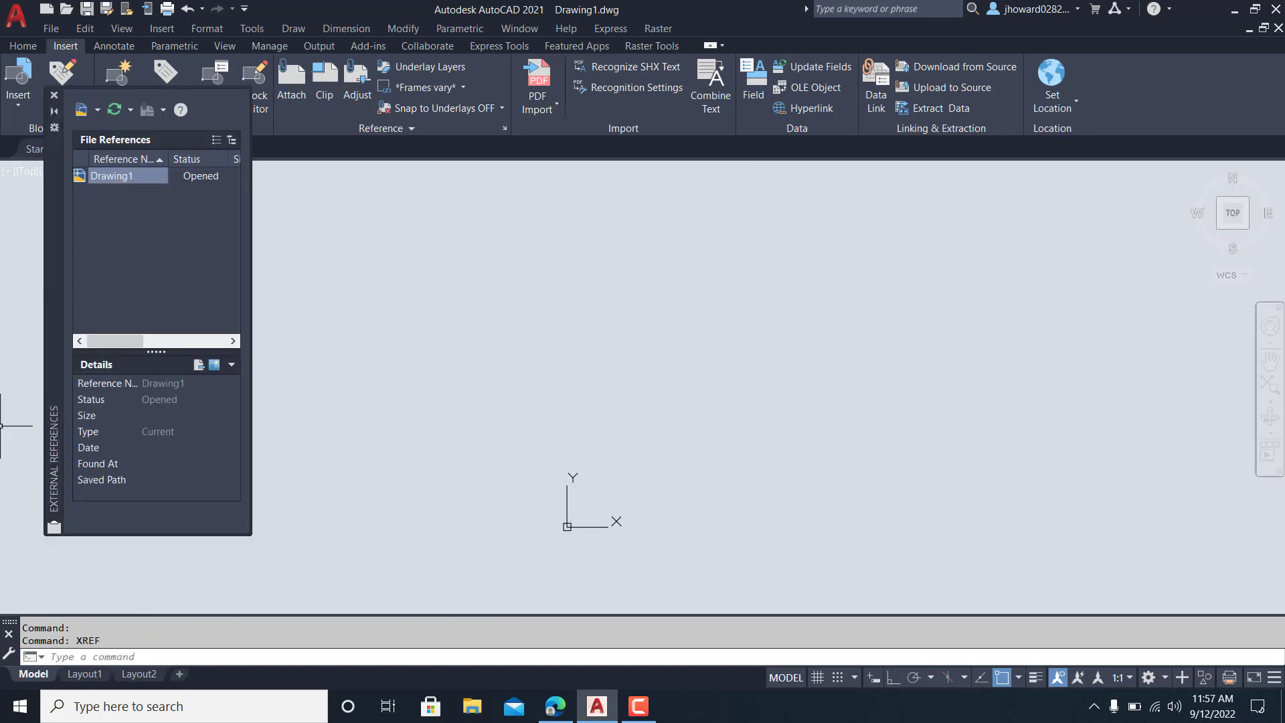
Step: Start attaching a PDF reference and select the Electrical Schematic 1 file from the Desktop folder
left_click(98, 110)
left_click(126, 192)
left_click(606, 174)
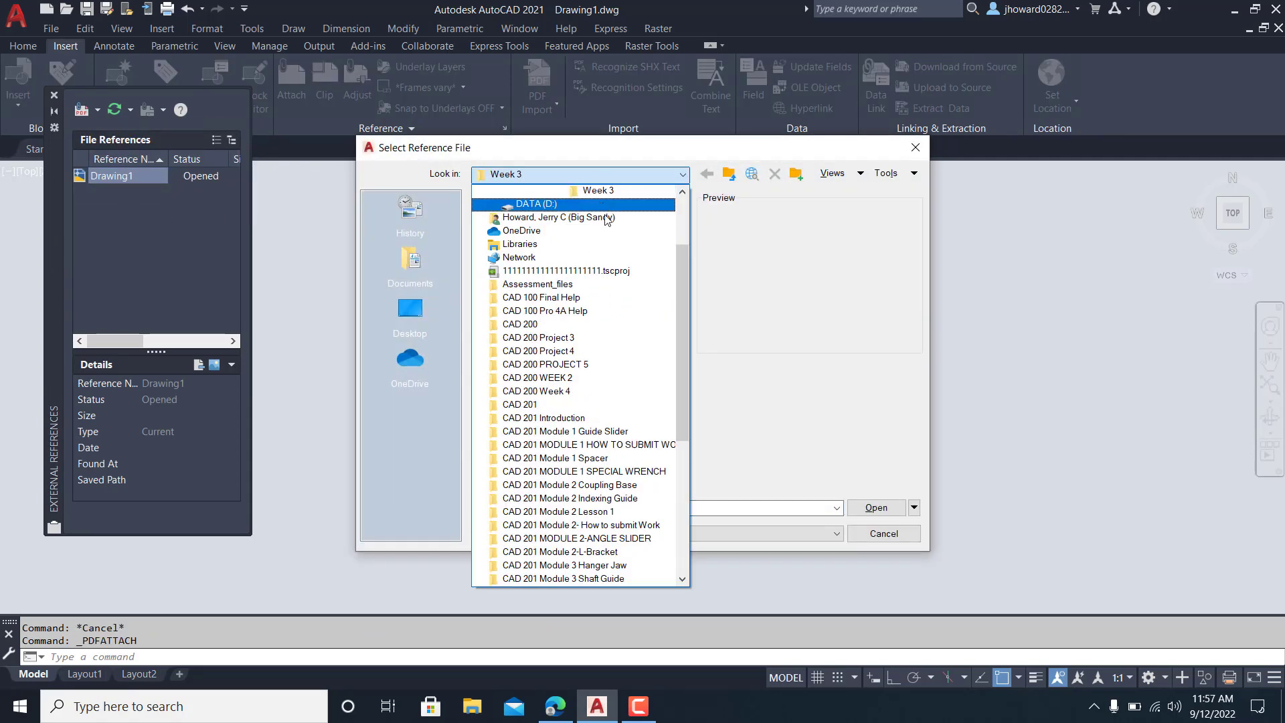
left_click(565, 270)
left_click(682, 174)
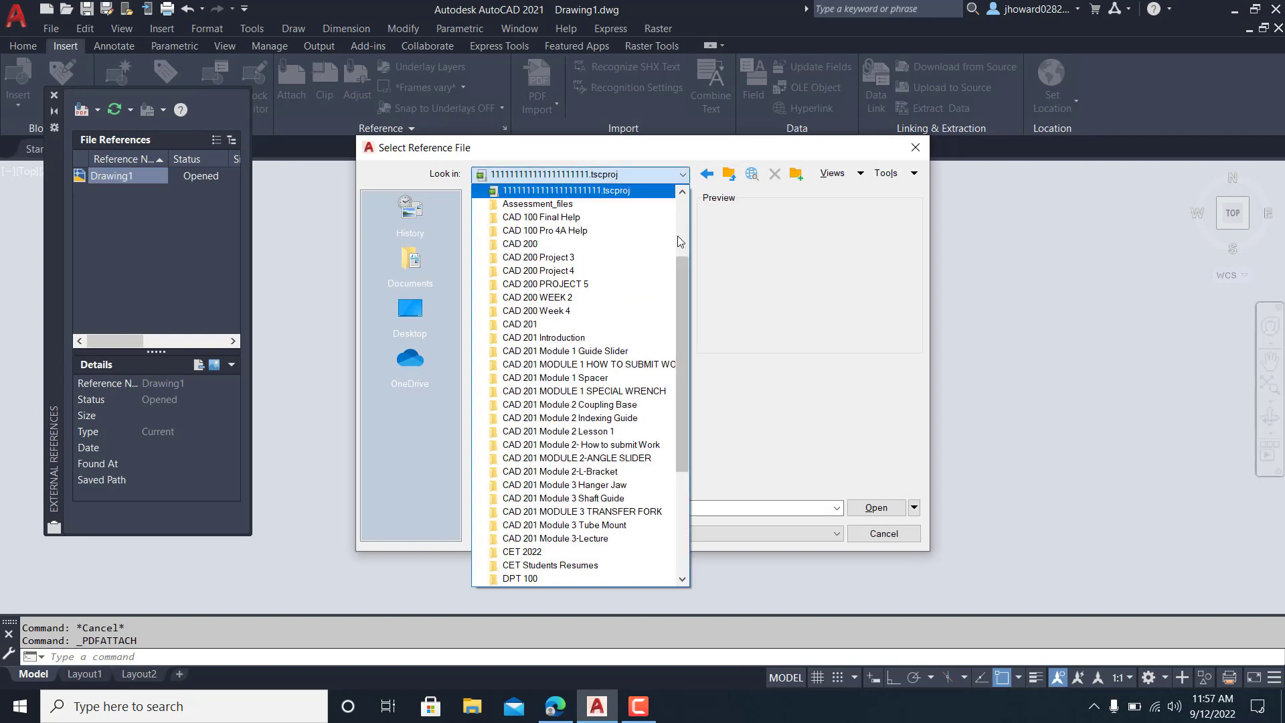
scroll(678, 225, "up", 3)
left_click(519, 190)
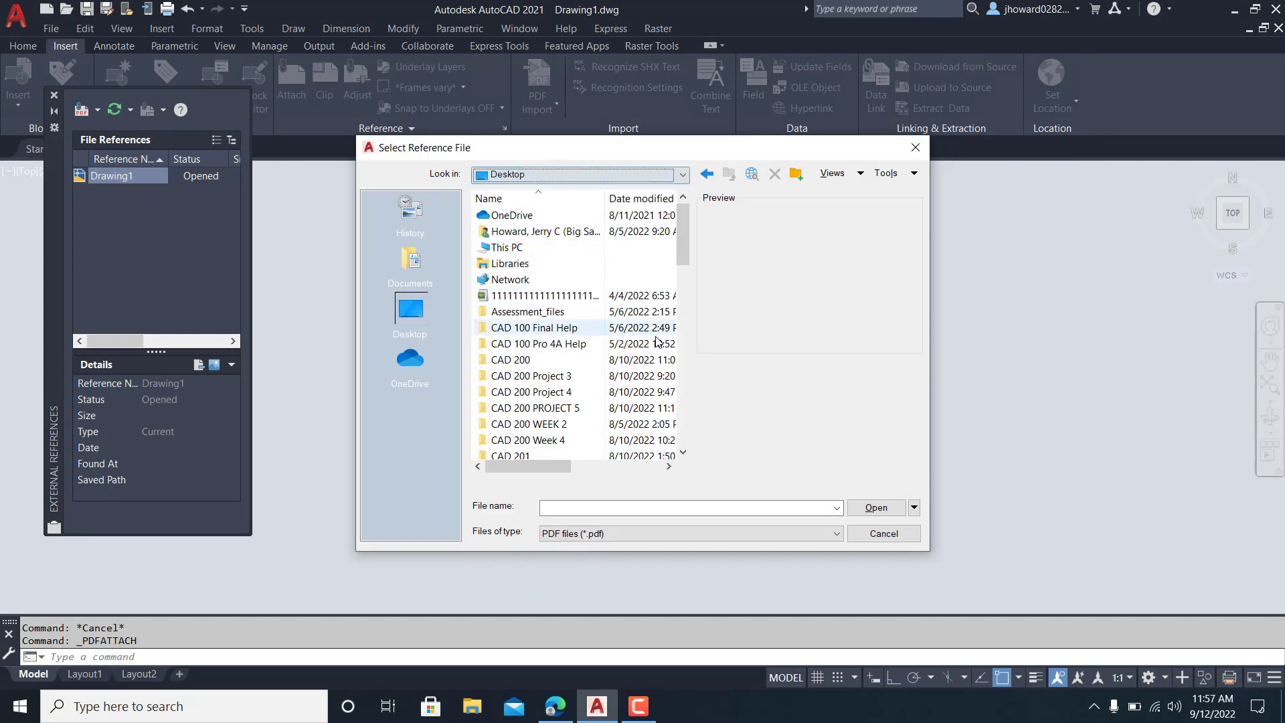
scroll(656, 341, "down", 15)
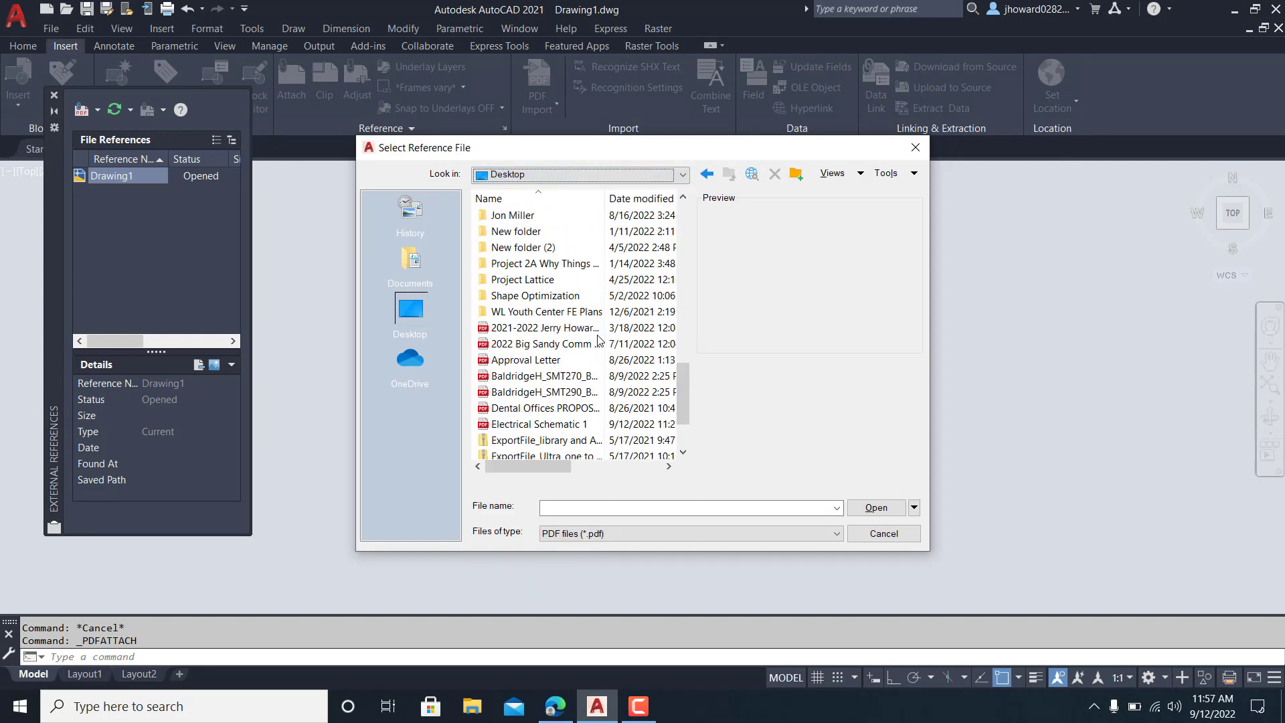
scroll(598, 341, "down", 1)
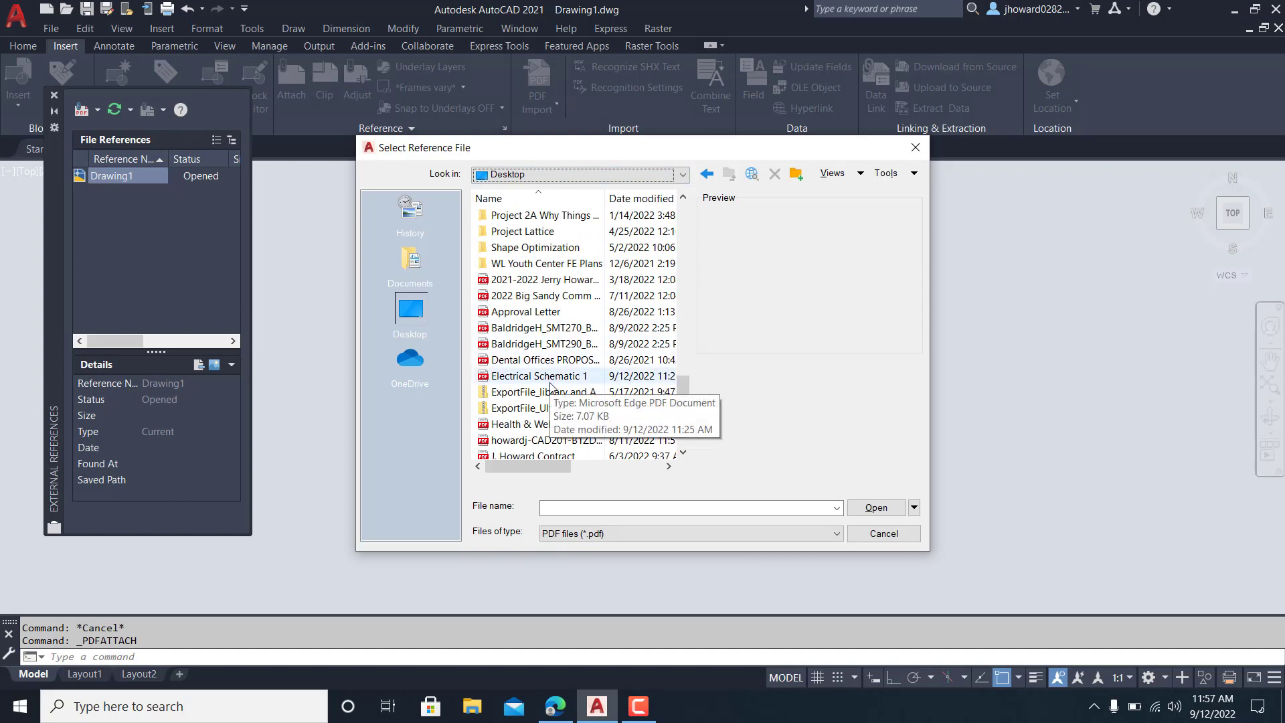
scroll(550, 385, "down", 1)
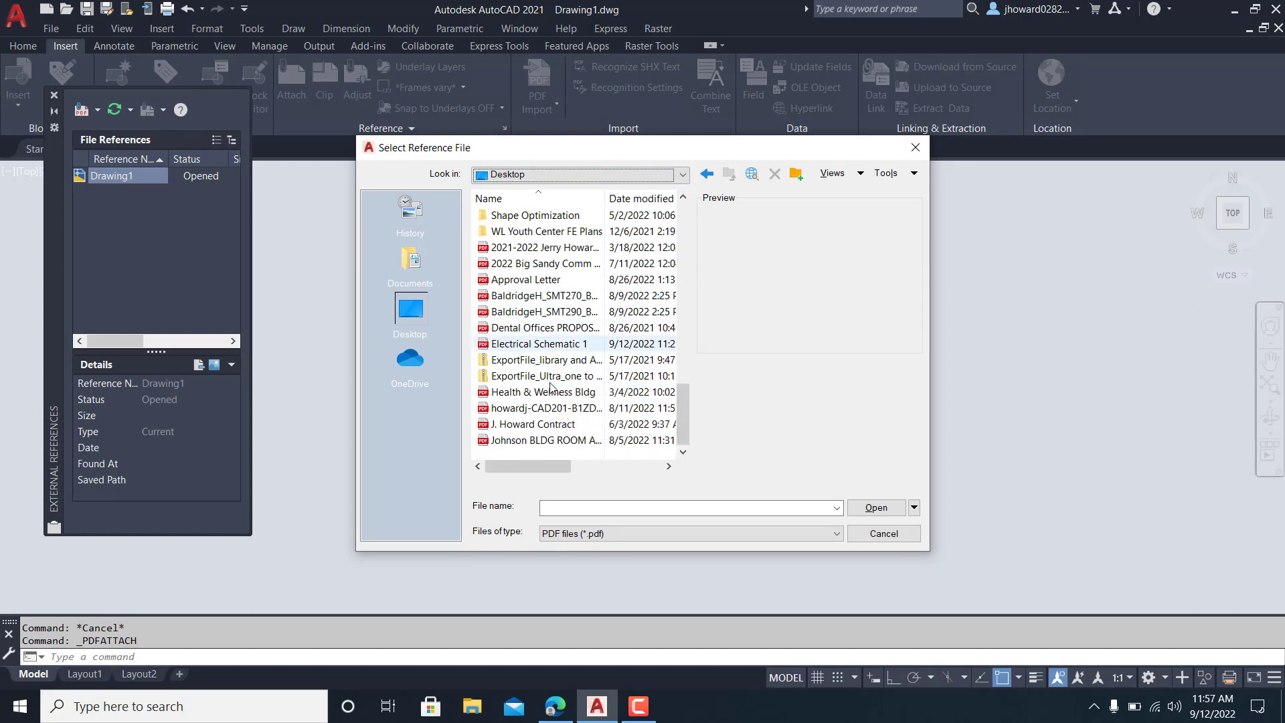
left_click(550, 344)
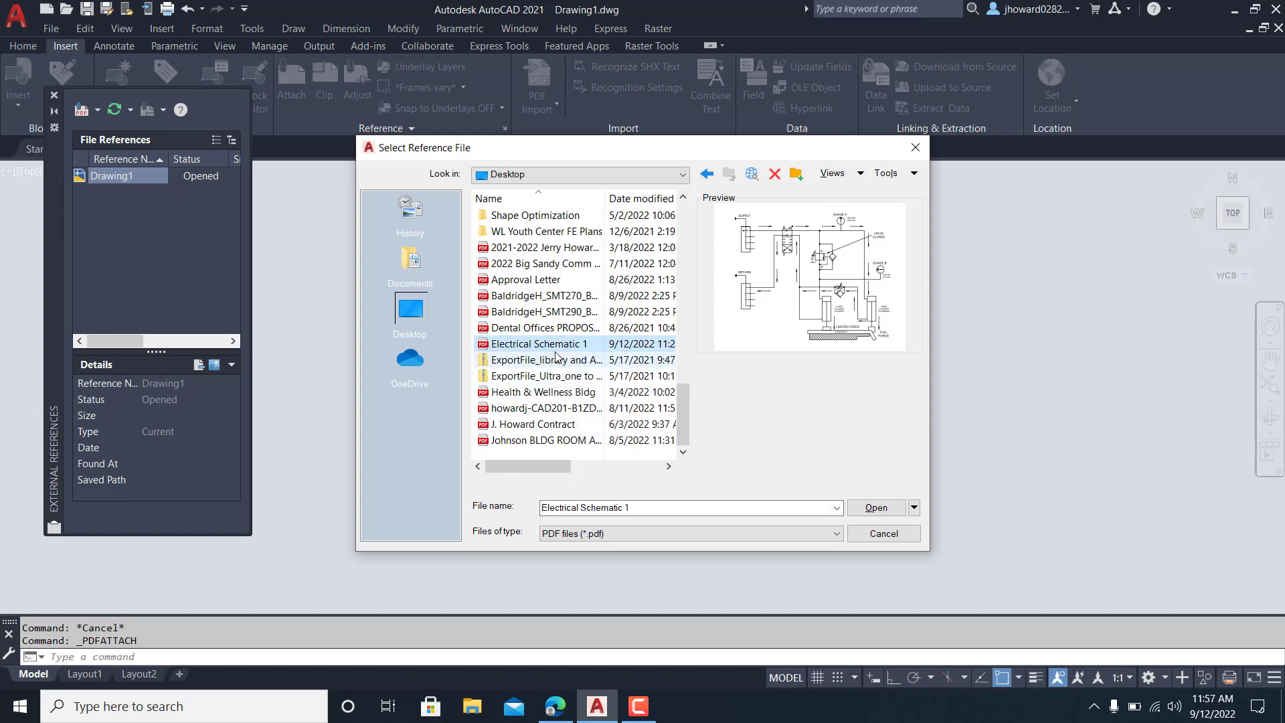
scroll(548, 349, "up", 1)
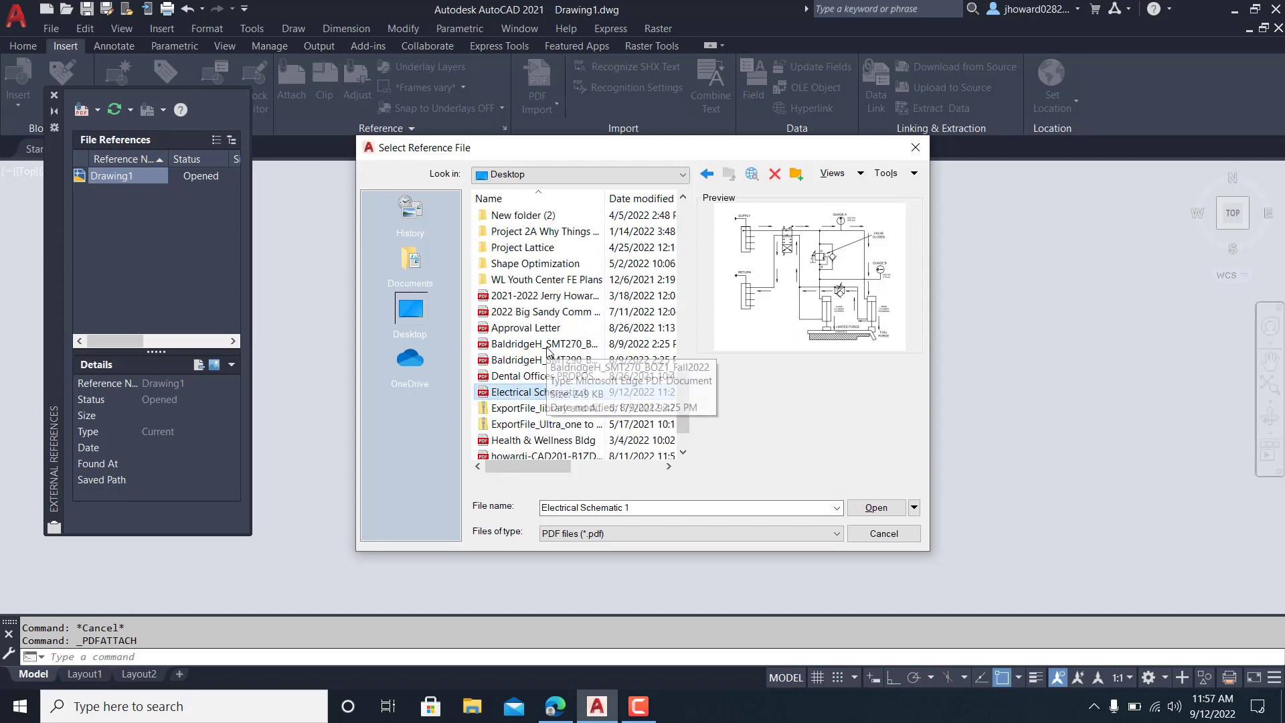
scroll(548, 349, "up", 2)
scroll(547, 349, "up", 10)
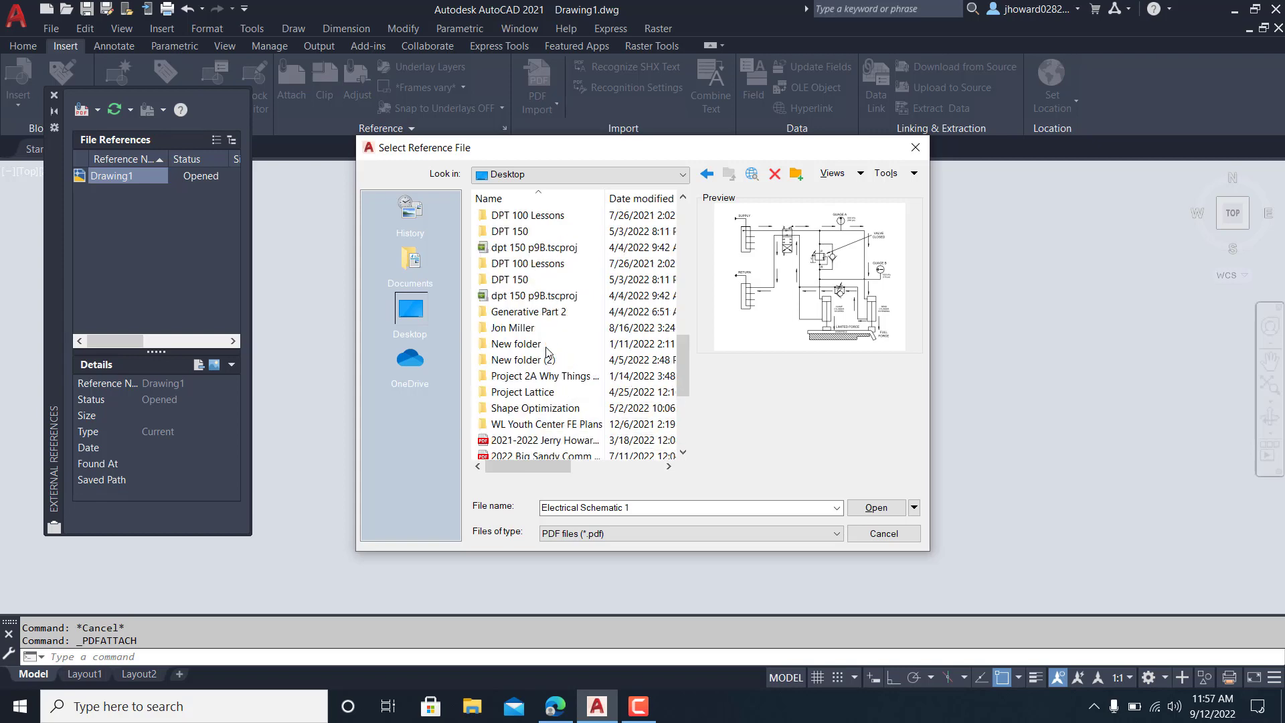
scroll(546, 351, "up", 2)
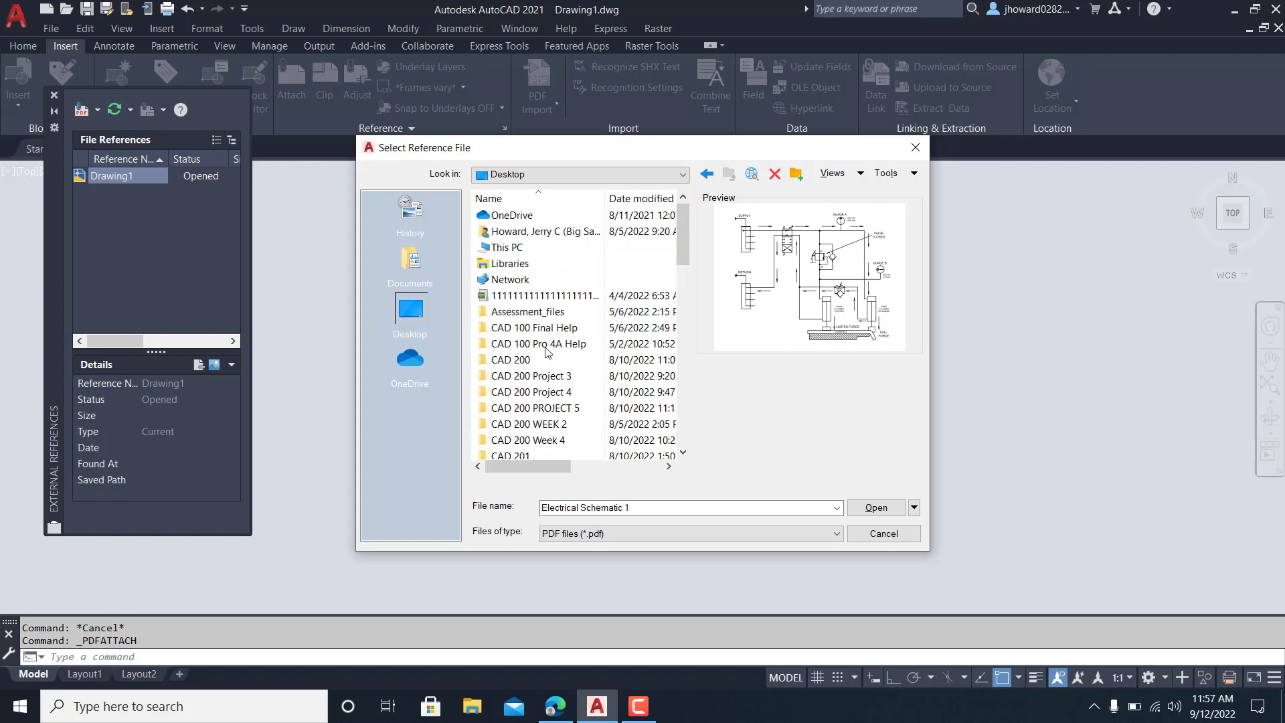
scroll(543, 350, "down", 11)
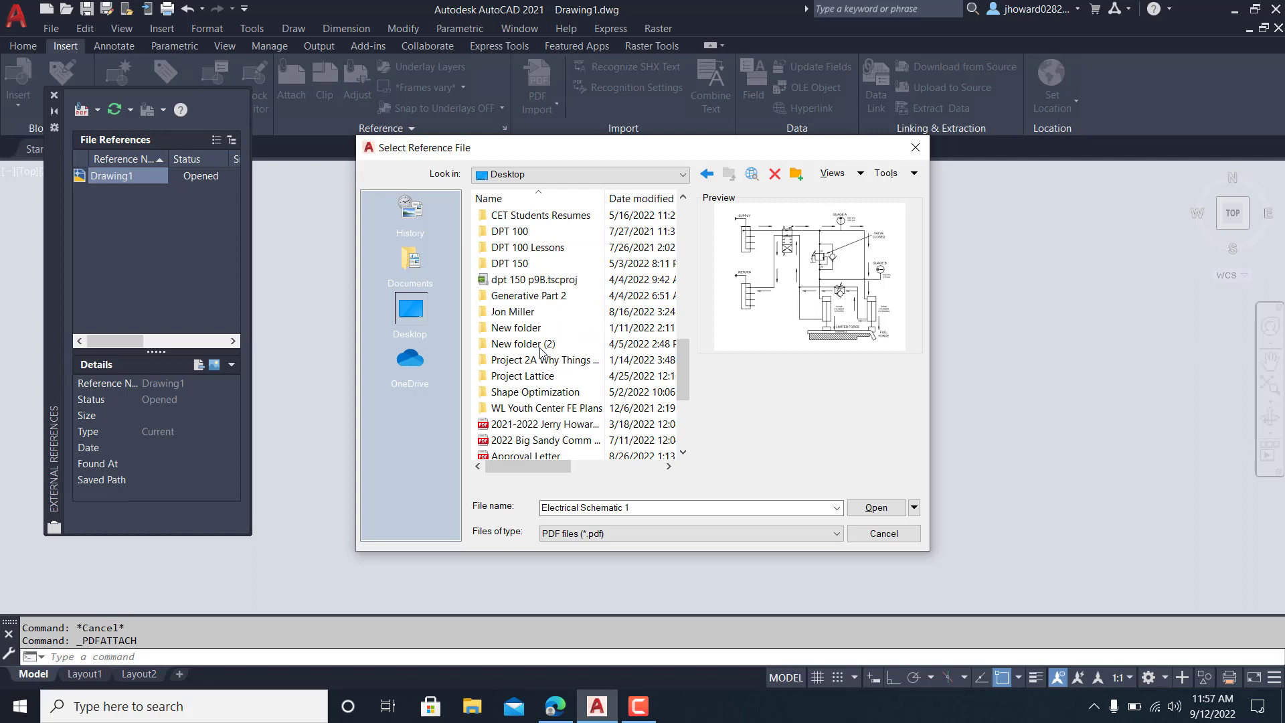
scroll(543, 352, "down", 2)
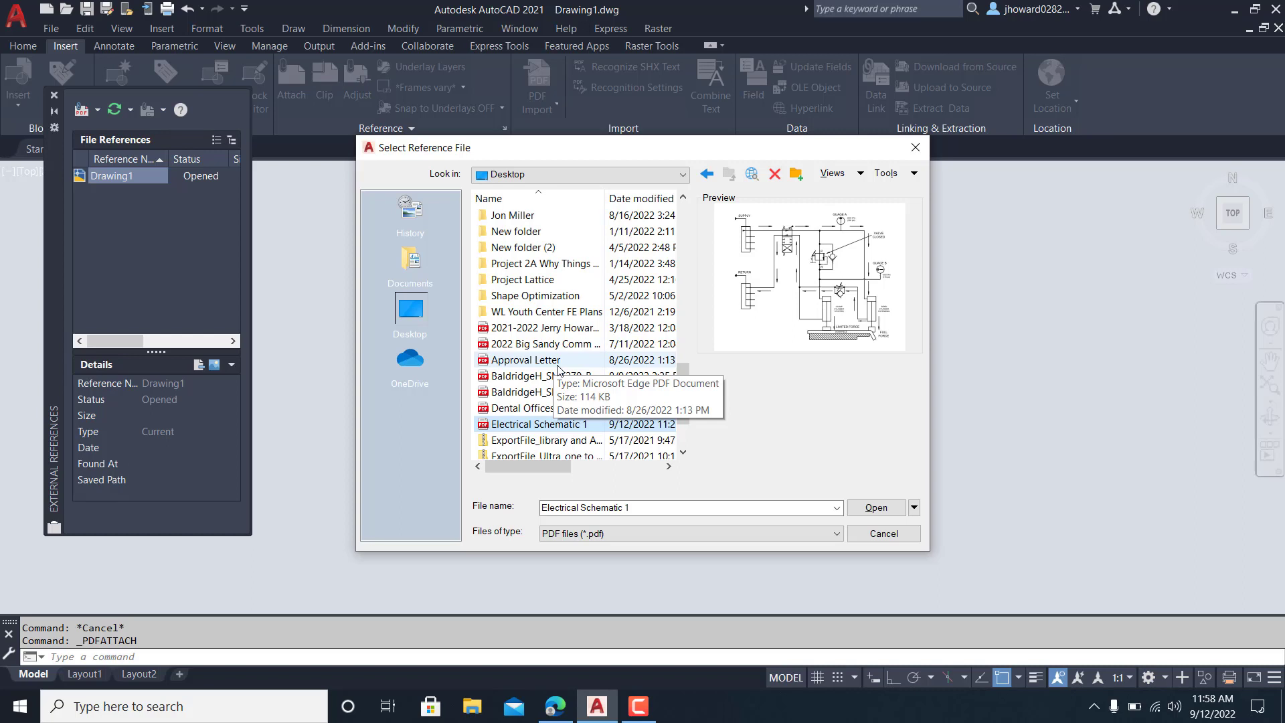
scroll(558, 369, "down", 2)
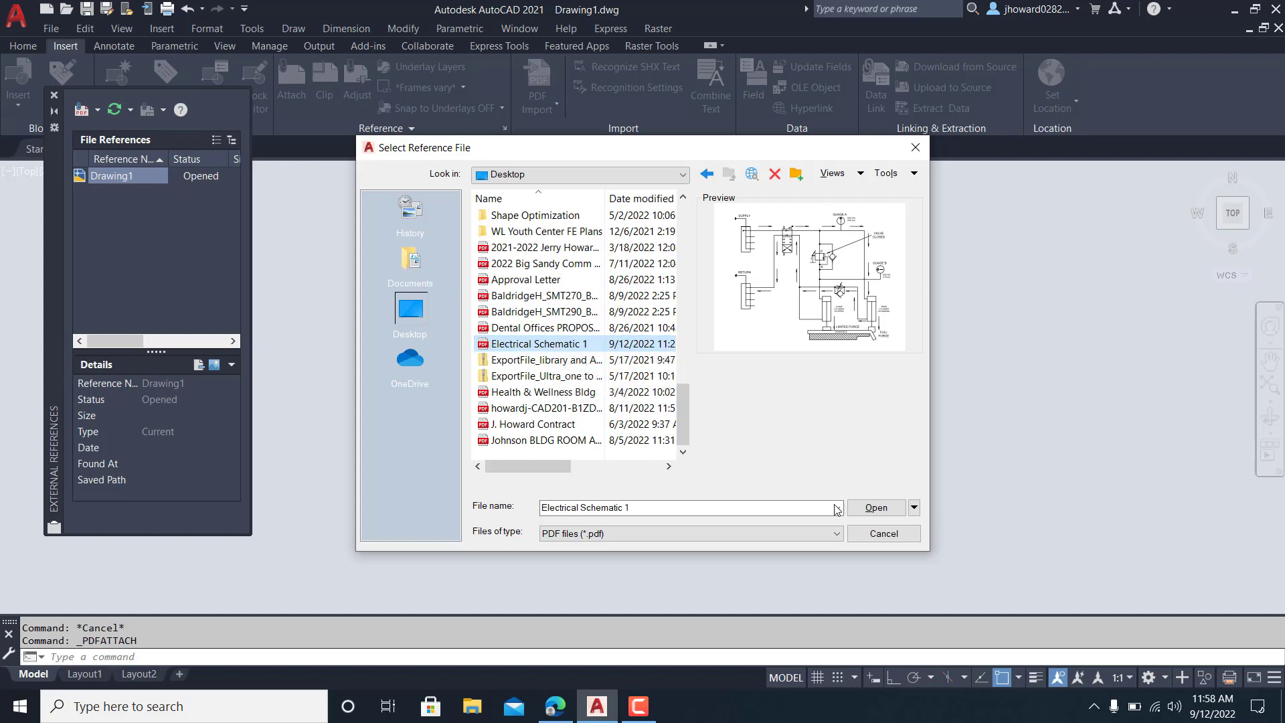
Step: Attach page 1 of the PDF as an underlay at 0,0,0 with scale 1 and a relative path, and close the External References palette
left_click(876, 507)
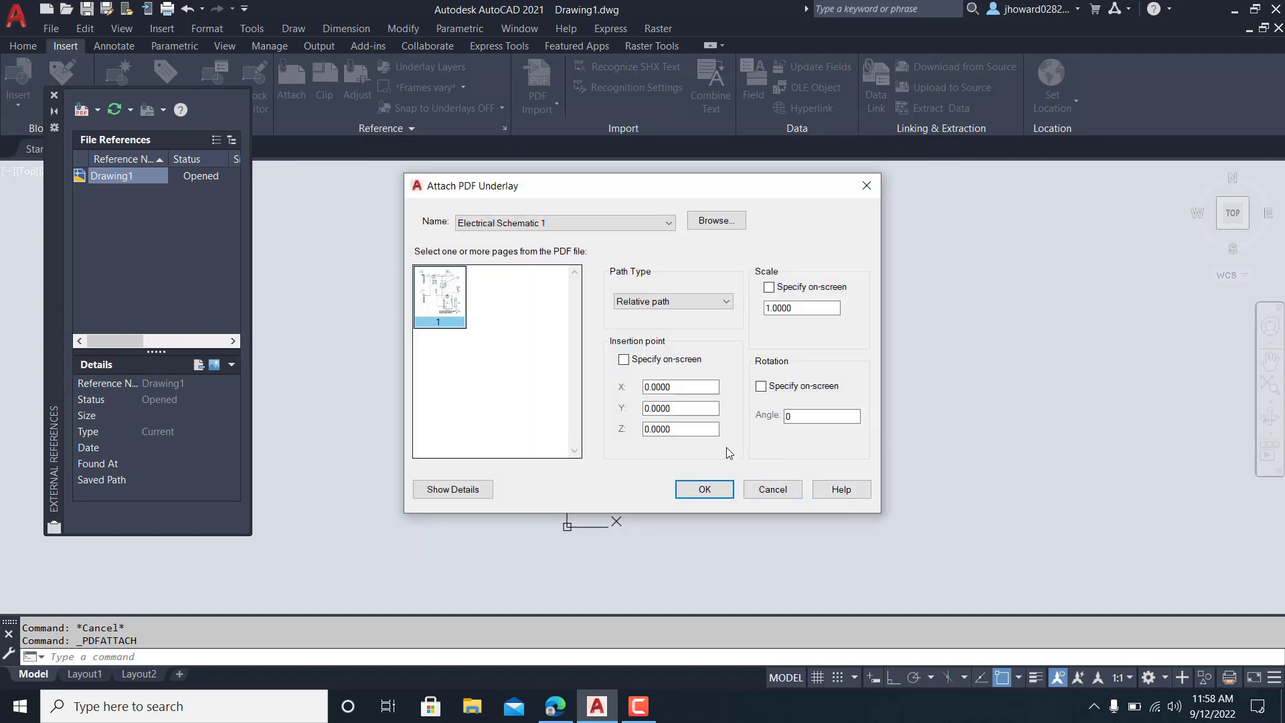
left_click(699, 487)
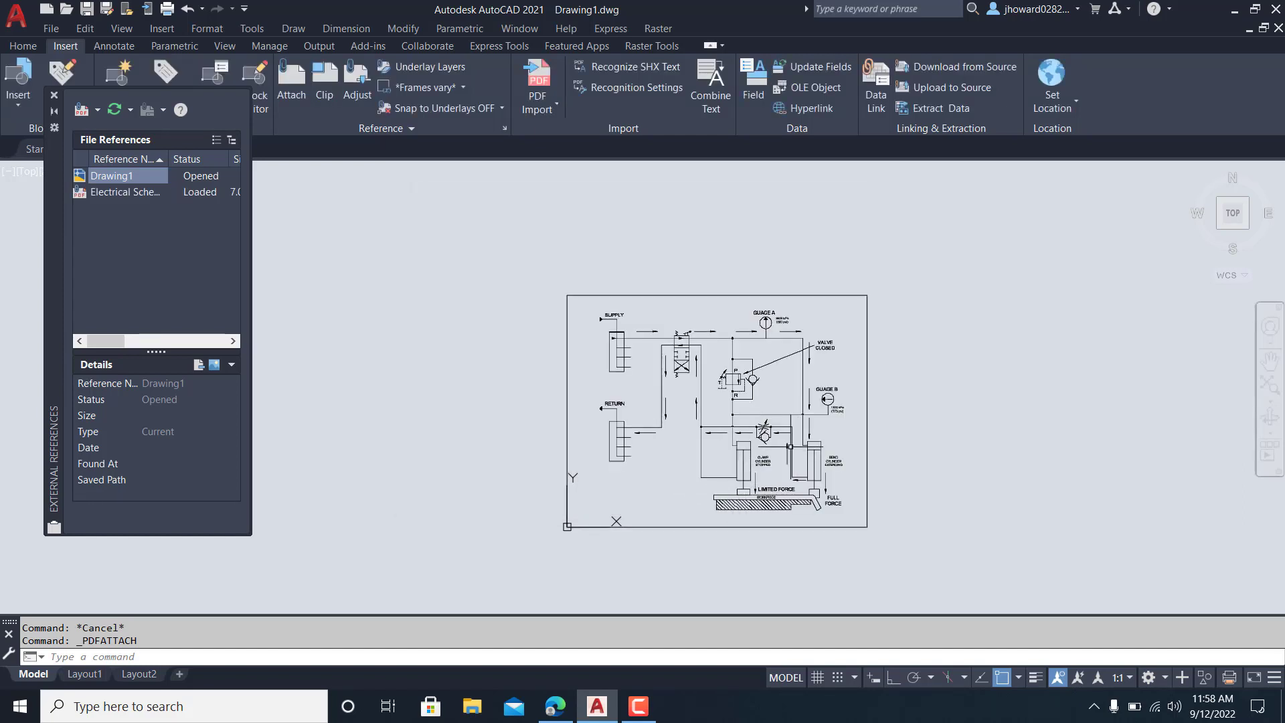
scroll(787, 446, "down", 2)
scroll(787, 446, "up", 4)
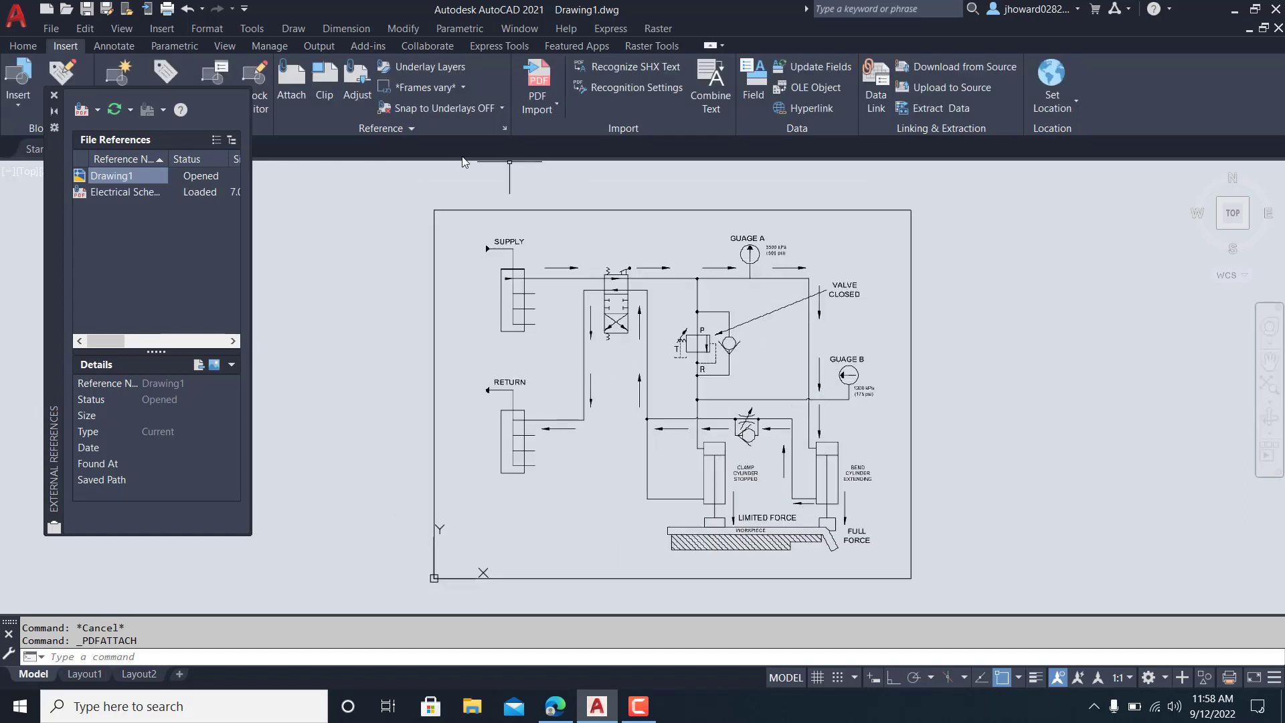
left_click(54, 95)
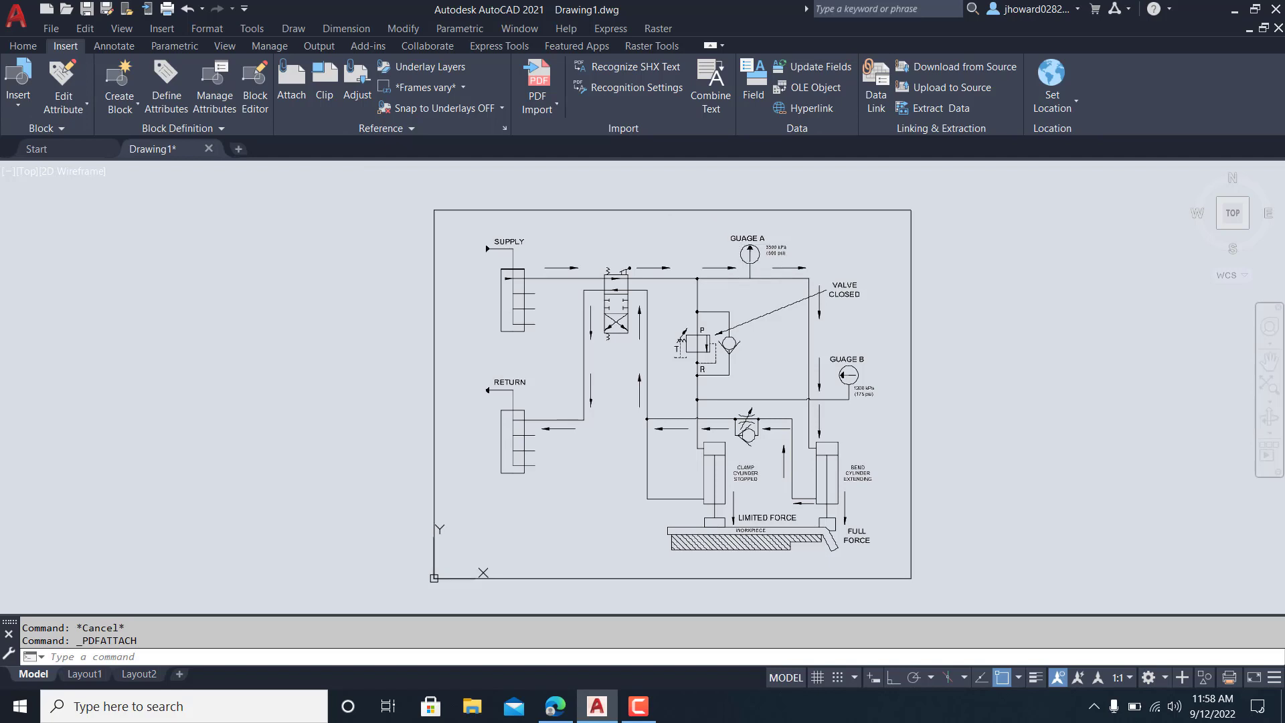
Step: Select the PDF underlay by its frame and toggle Show Underlay off and on again
left_click(702, 211)
left_click(392, 100)
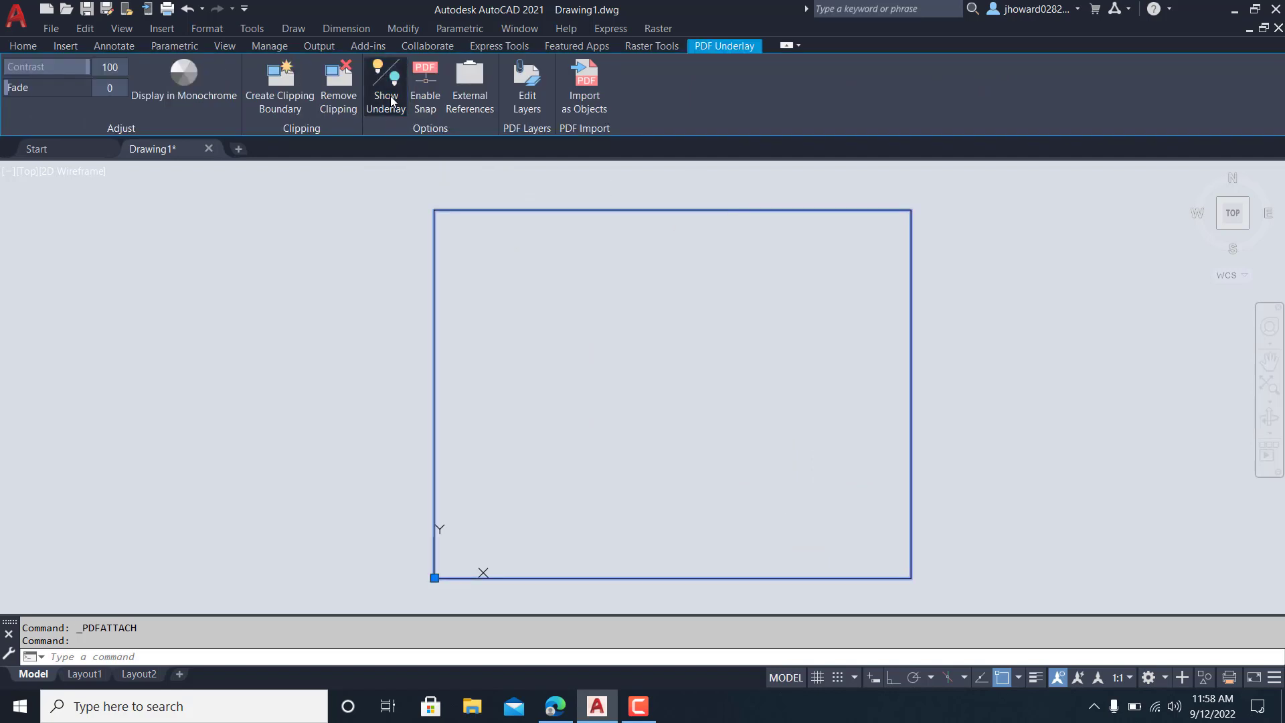
left_click(391, 101)
left_click(392, 100)
left_click(391, 100)
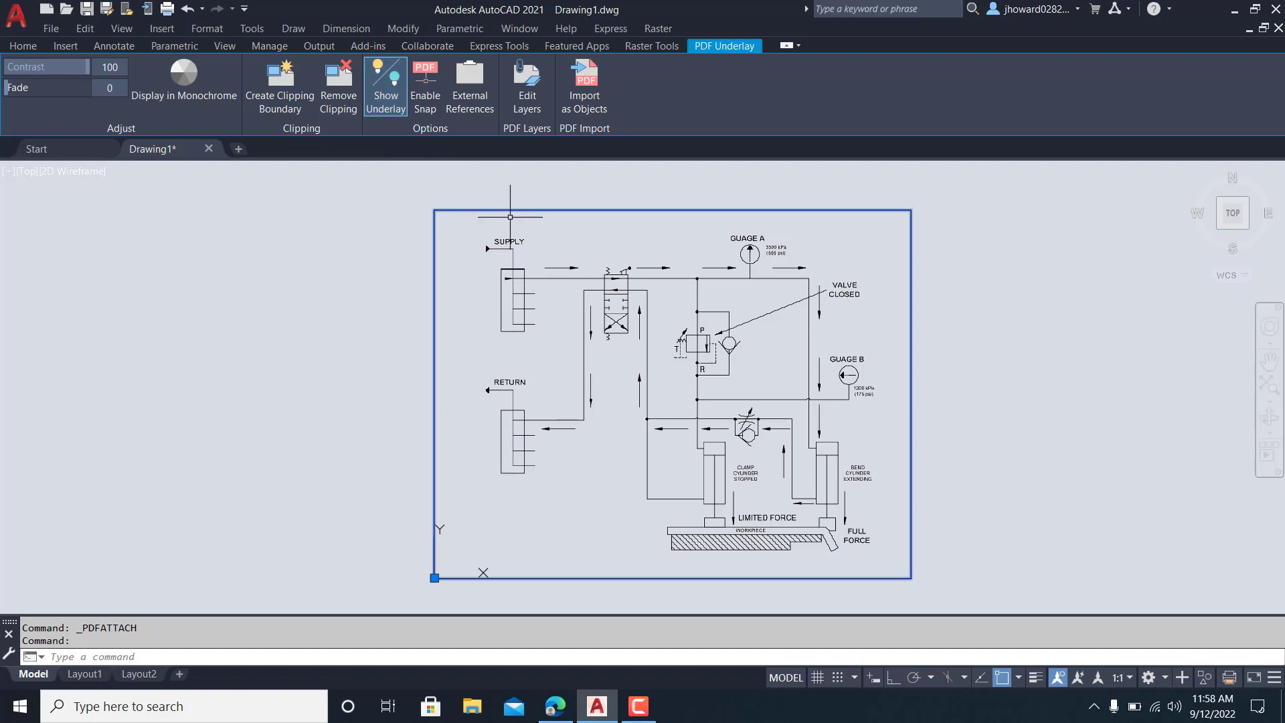
Step: Examine the schematic underlay's symbols, lines and text up close, and clear its selection
left_click(24, 47)
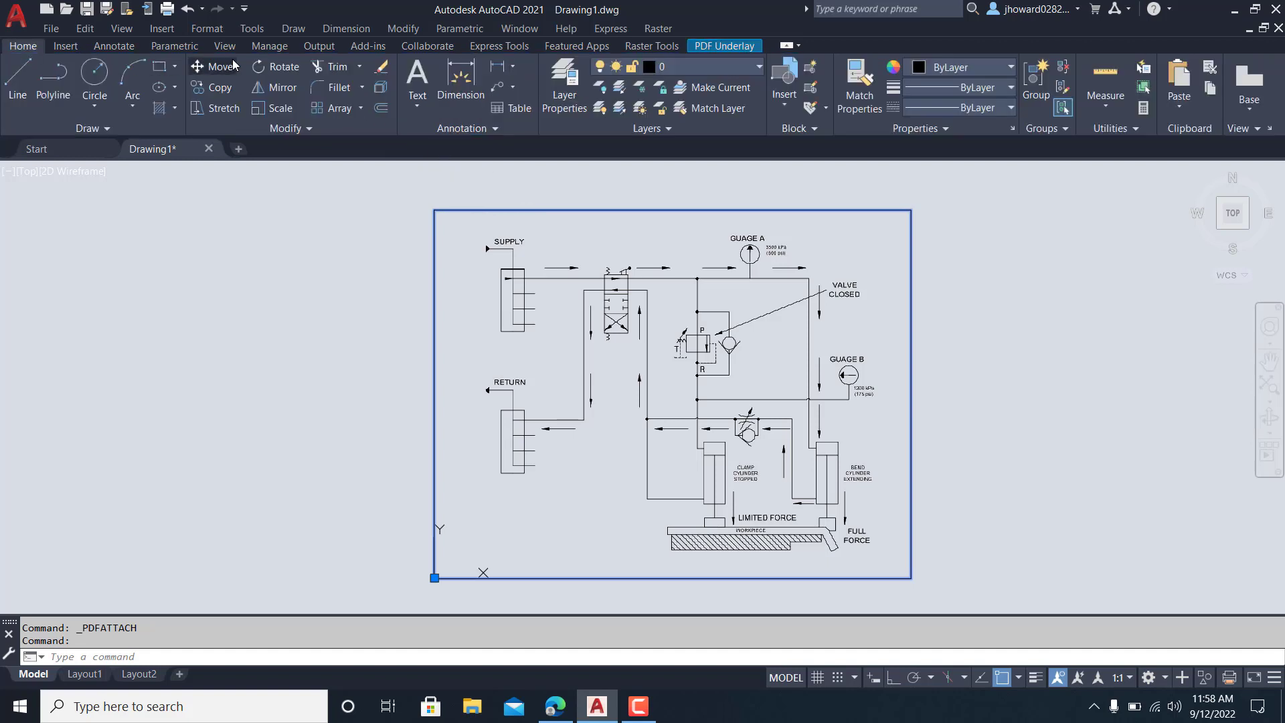
scroll(556, 242, "up", 4)
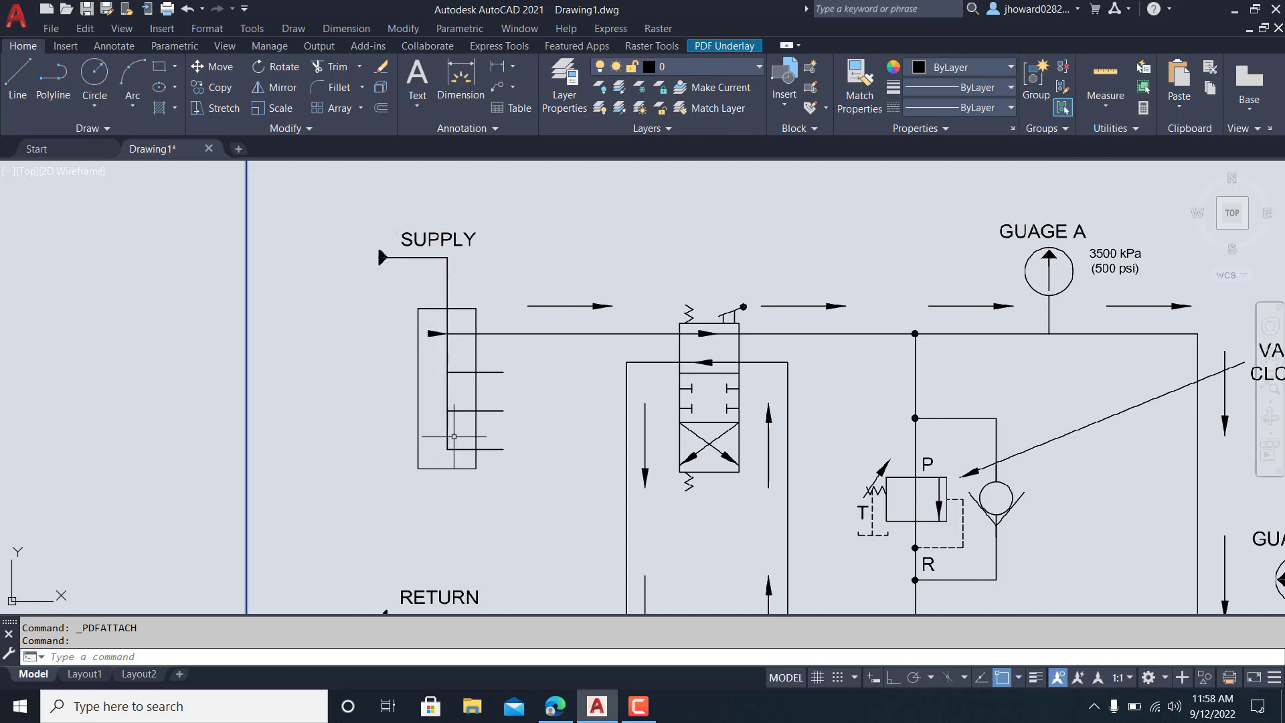
scroll(535, 388, "down", 4)
scroll(544, 380, "down", 4)
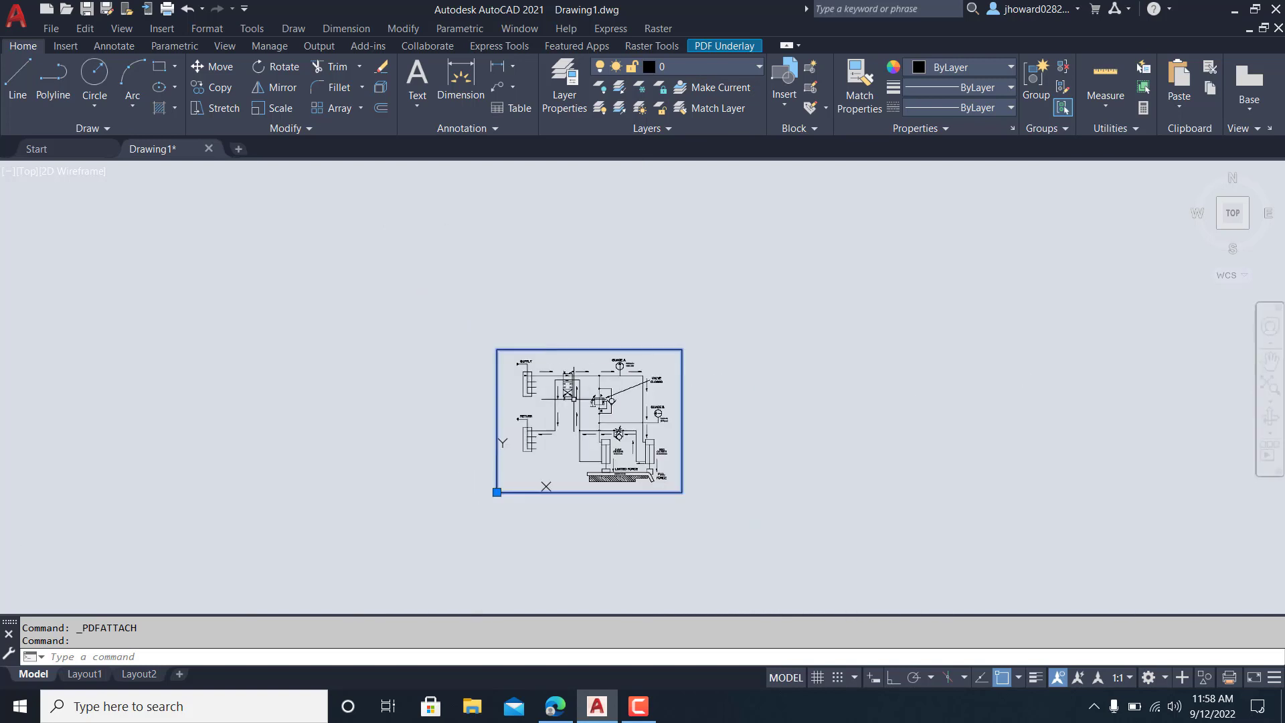
scroll(575, 392, "up", 2)
middle_click_drag(576, 392, 499, 331)
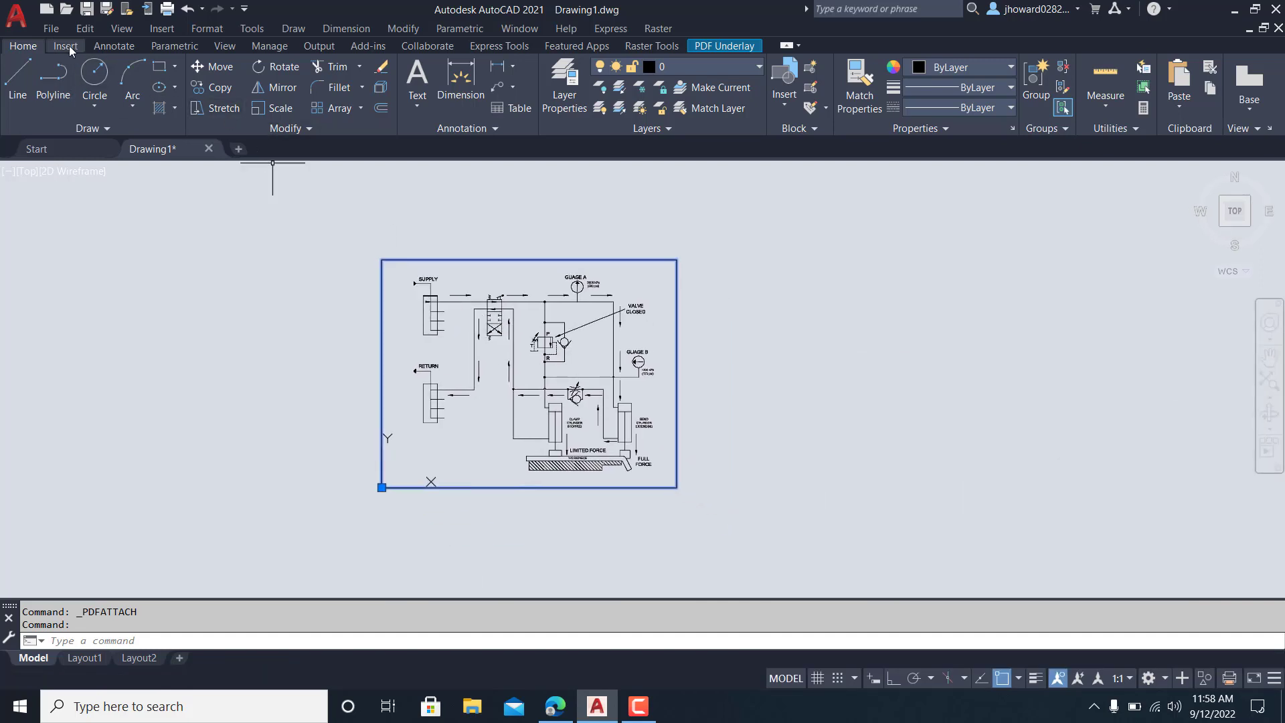
scroll(529, 332, "up", 4)
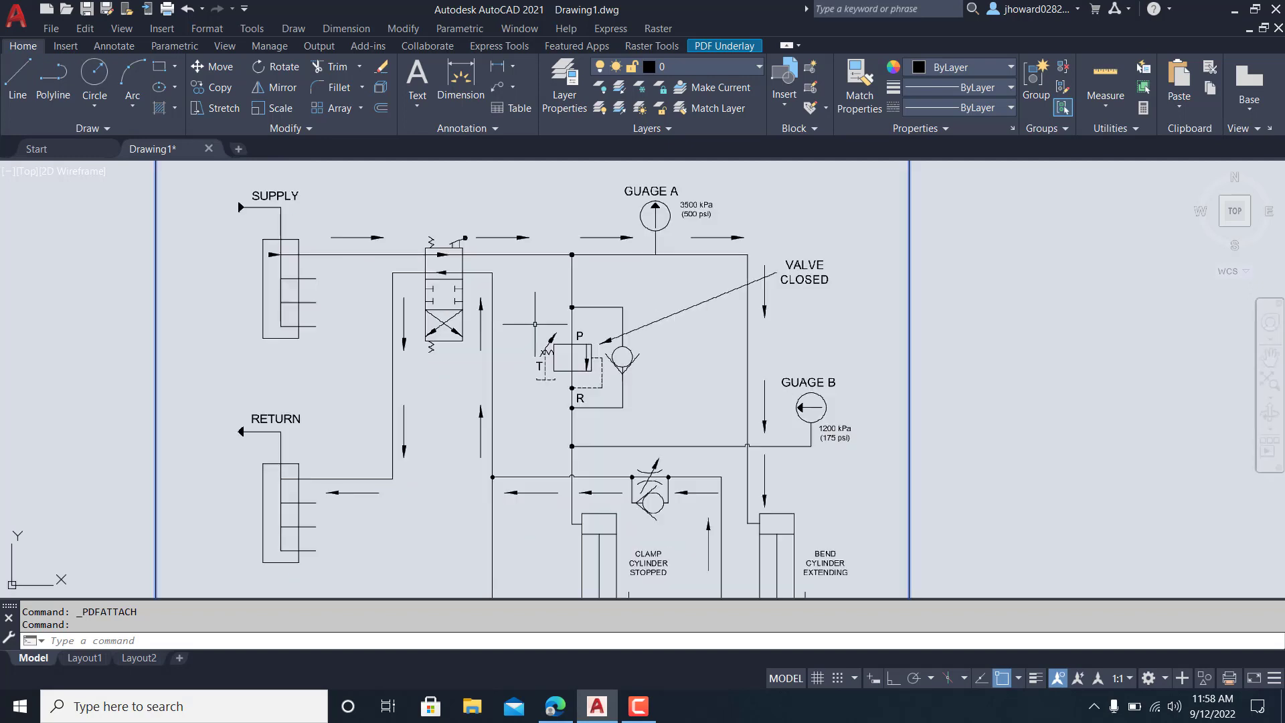
scroll(673, 232, "down", 2)
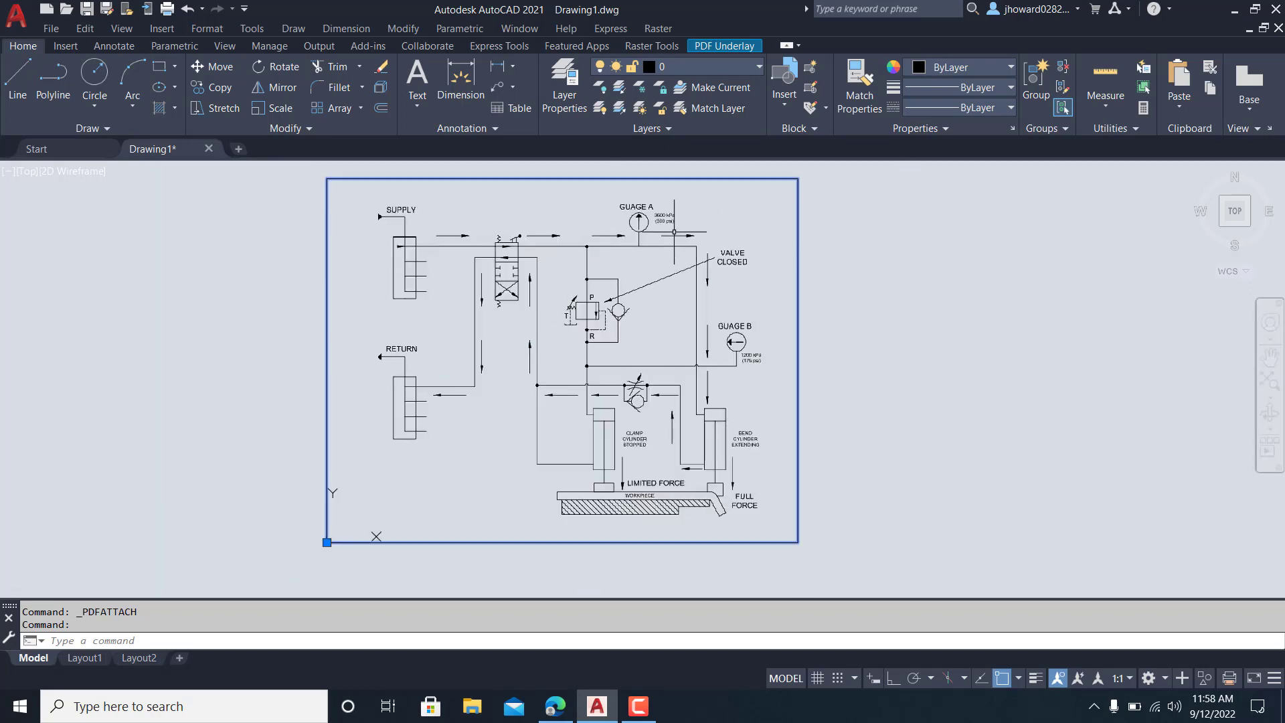
left_click(796, 246)
key("Escape")
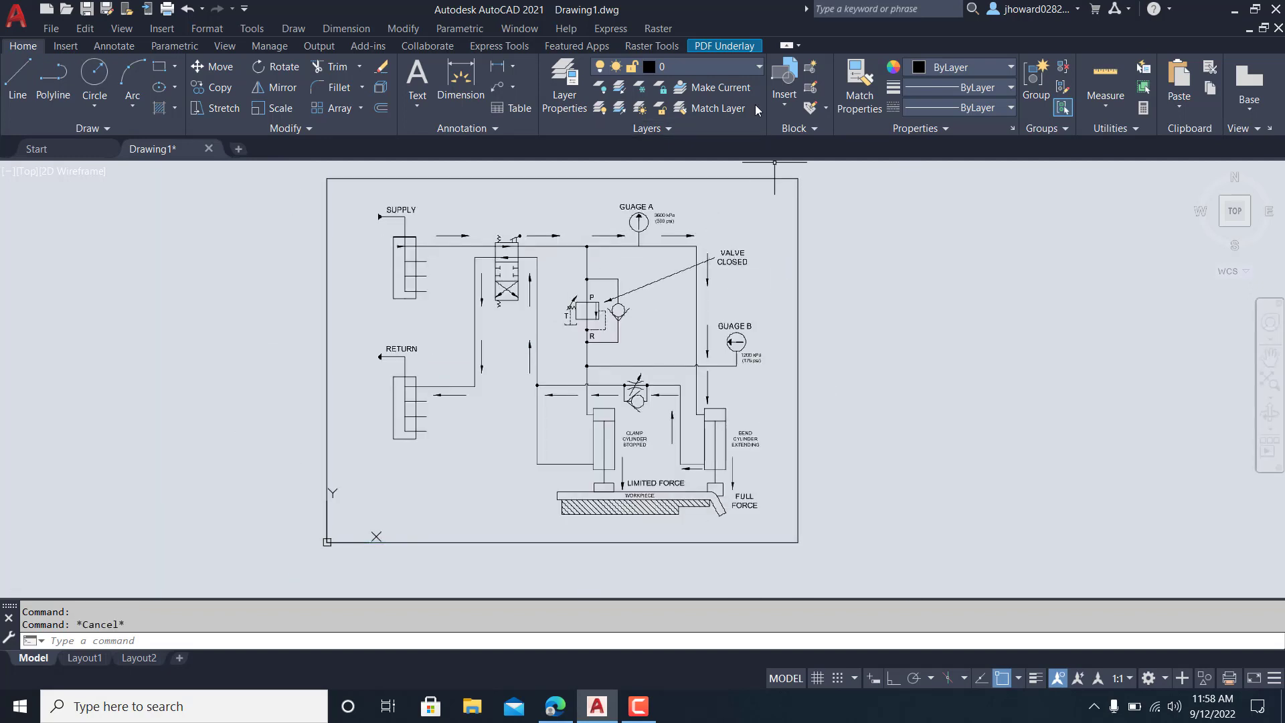
left_click(797, 213)
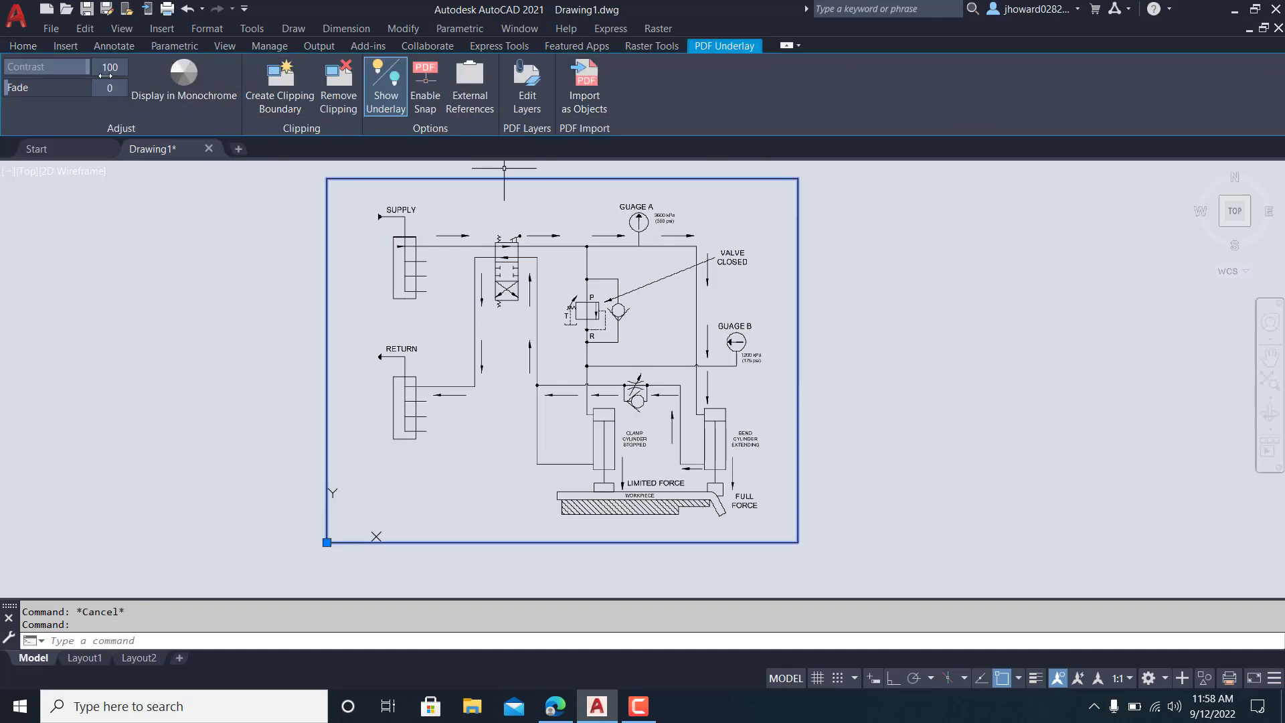
left_click(65, 45)
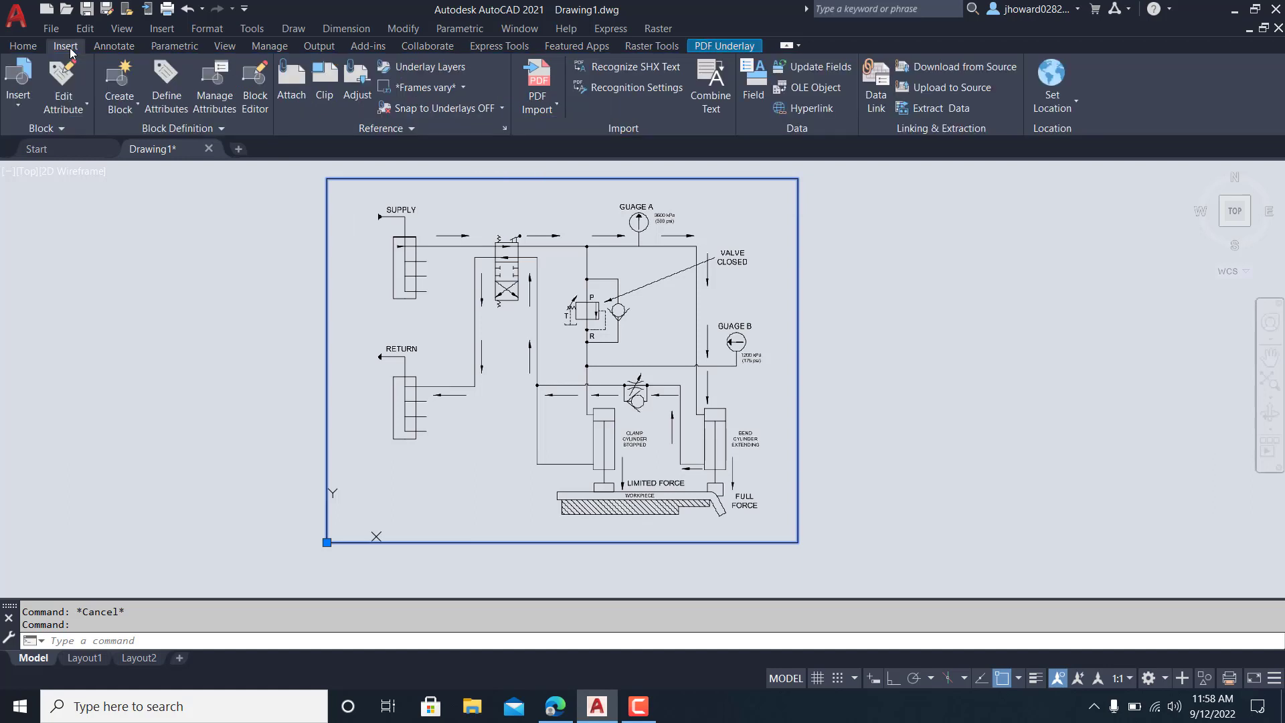
left_click(538, 104)
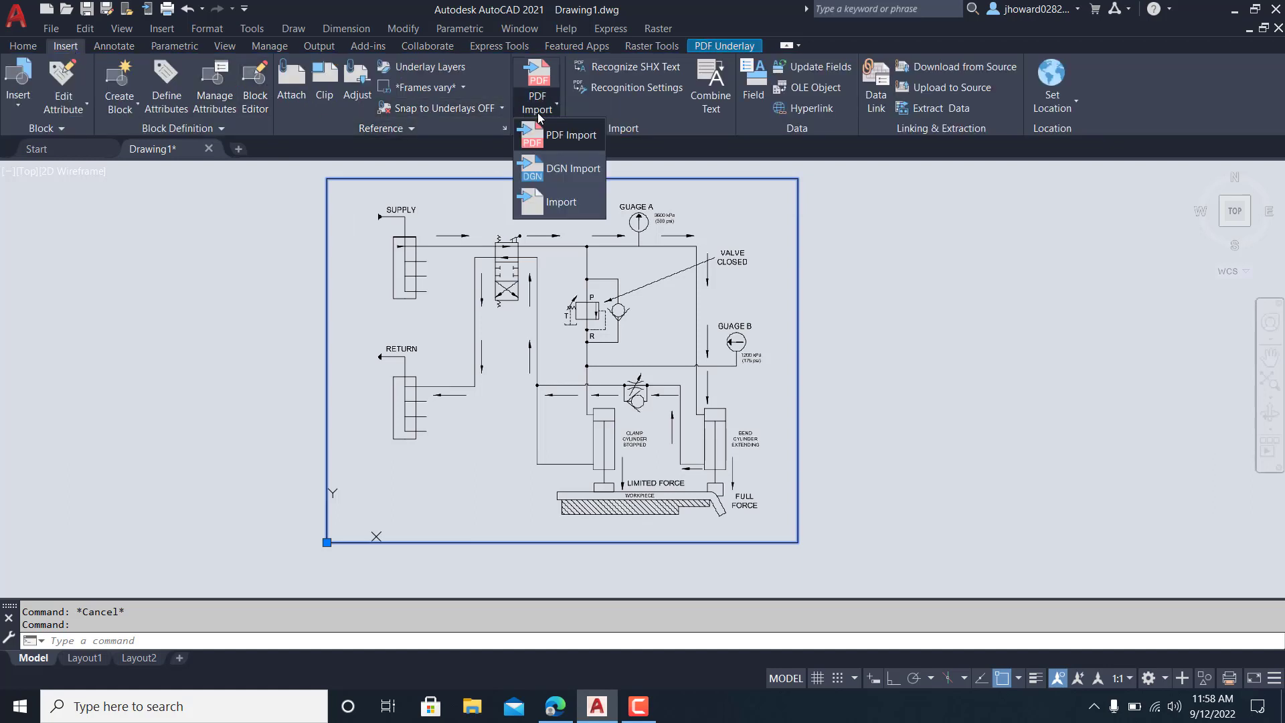
left_click(553, 137)
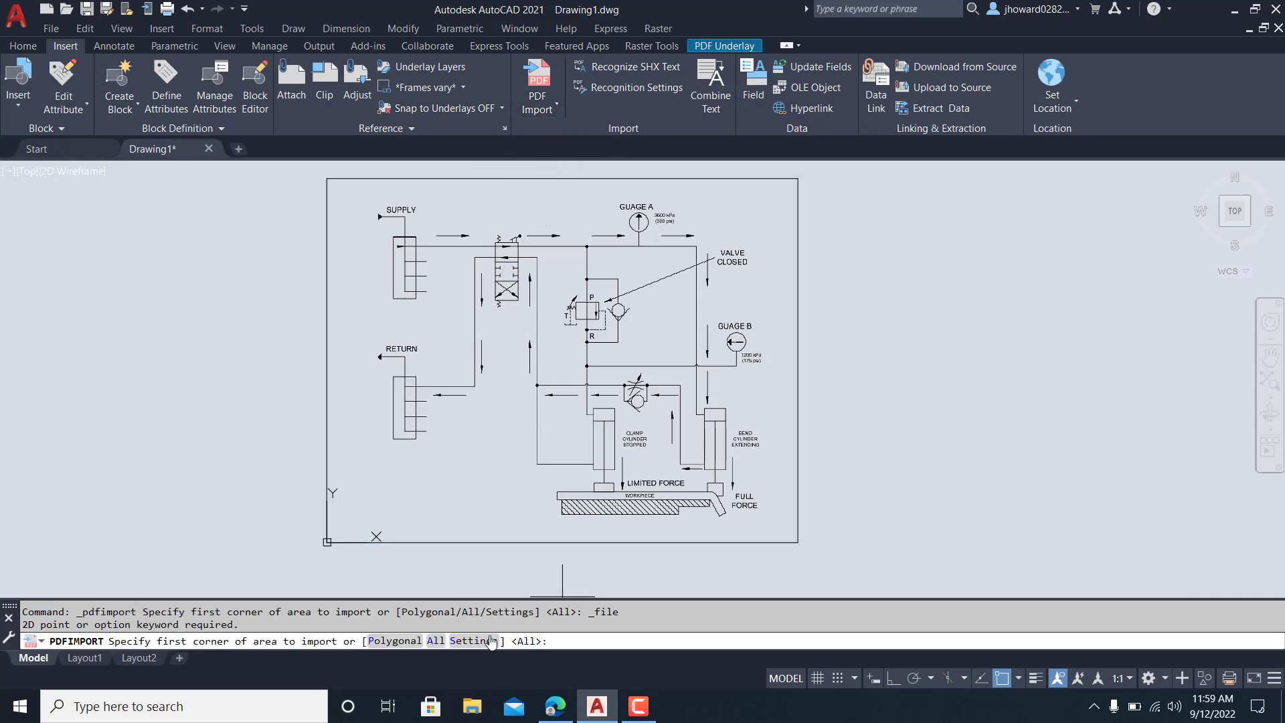
left_click(903, 539)
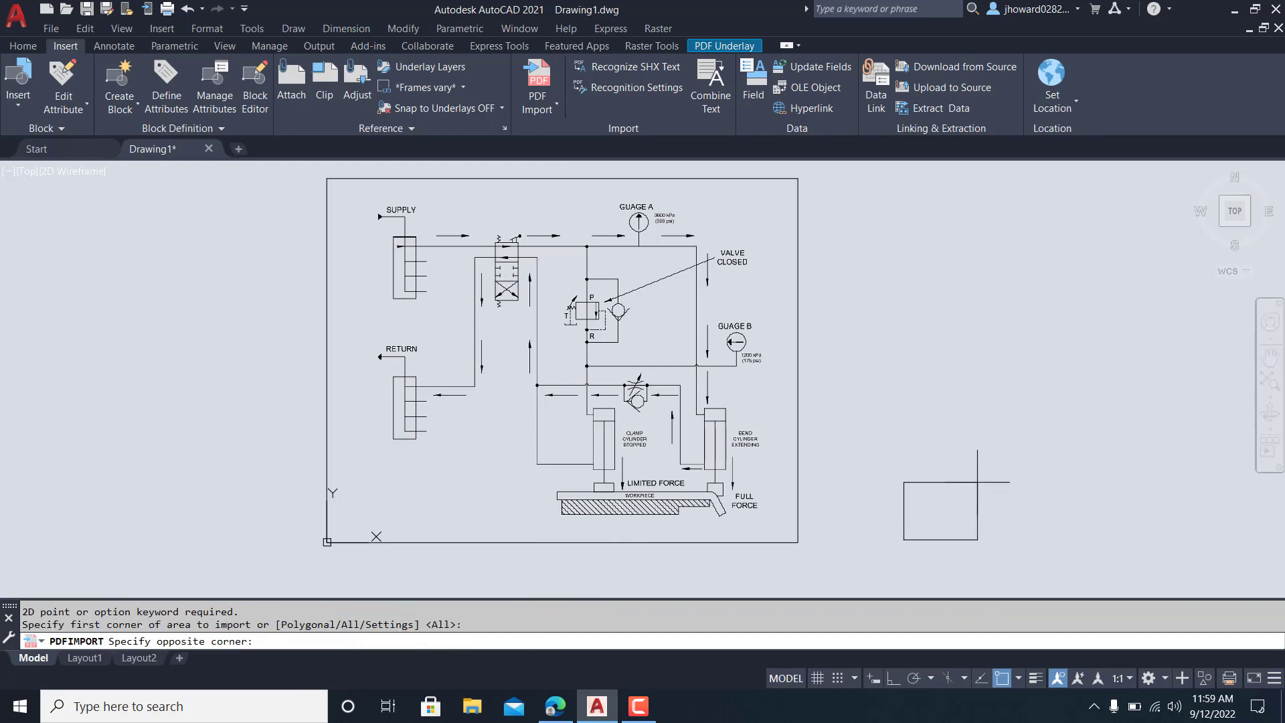
scroll(866, 505, "up", 1)
scroll(917, 430, "down", 3)
key("Escape")
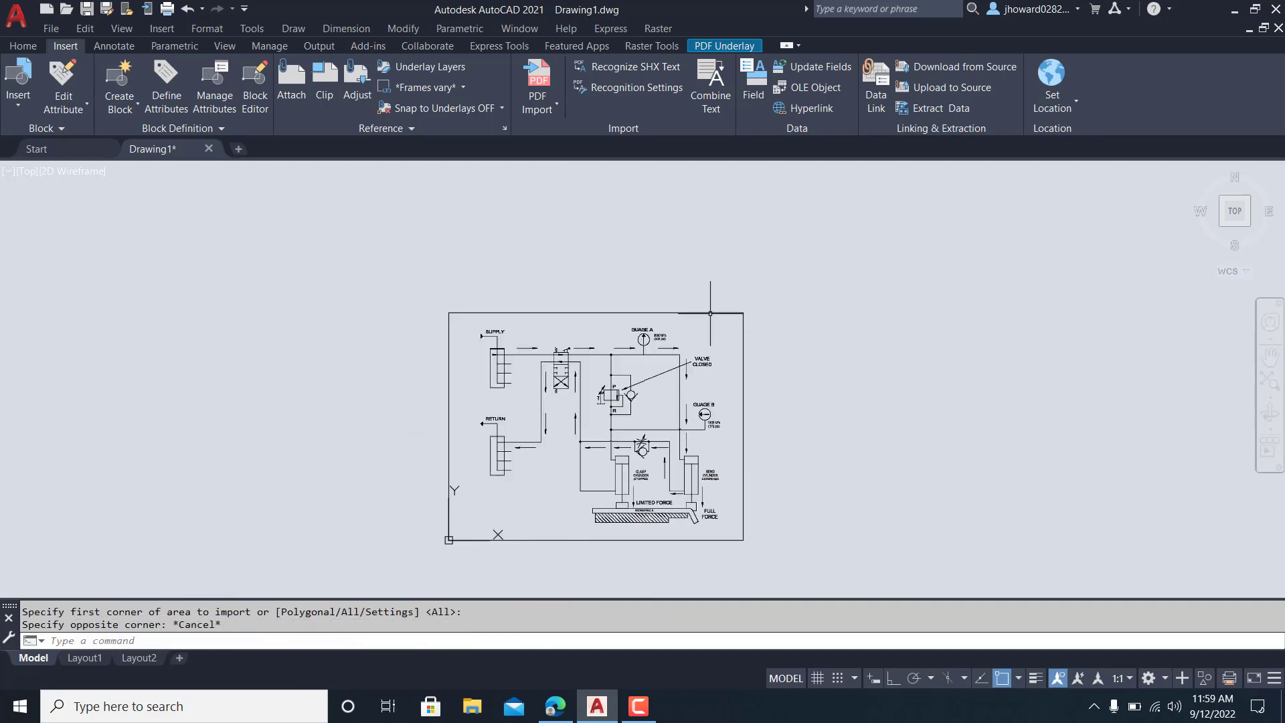
key("Escape")
Step: Import page 1 of the Electrical Schematic 1 PDF from the Desktop at scale 1 with vector geometry, solid fills and TrueType text on PDF layers
left_click(538, 107)
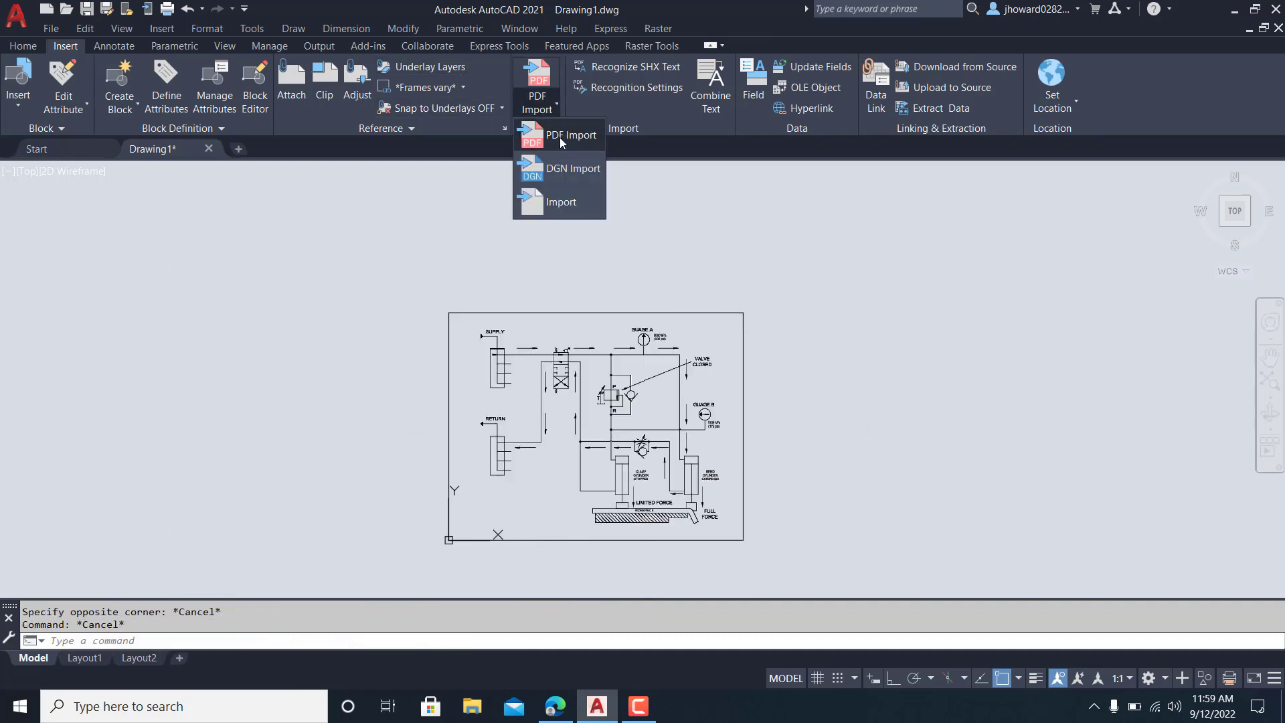
left_click(560, 137)
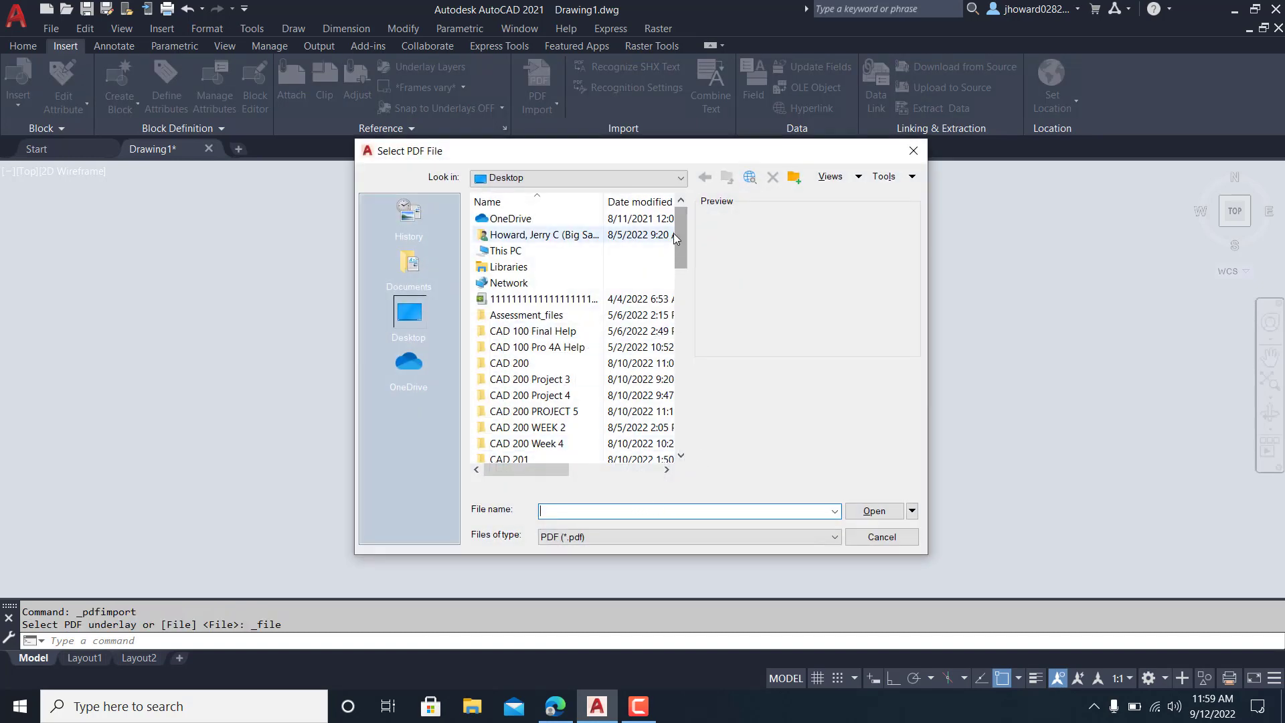
left_click_drag(673, 233, 676, 396)
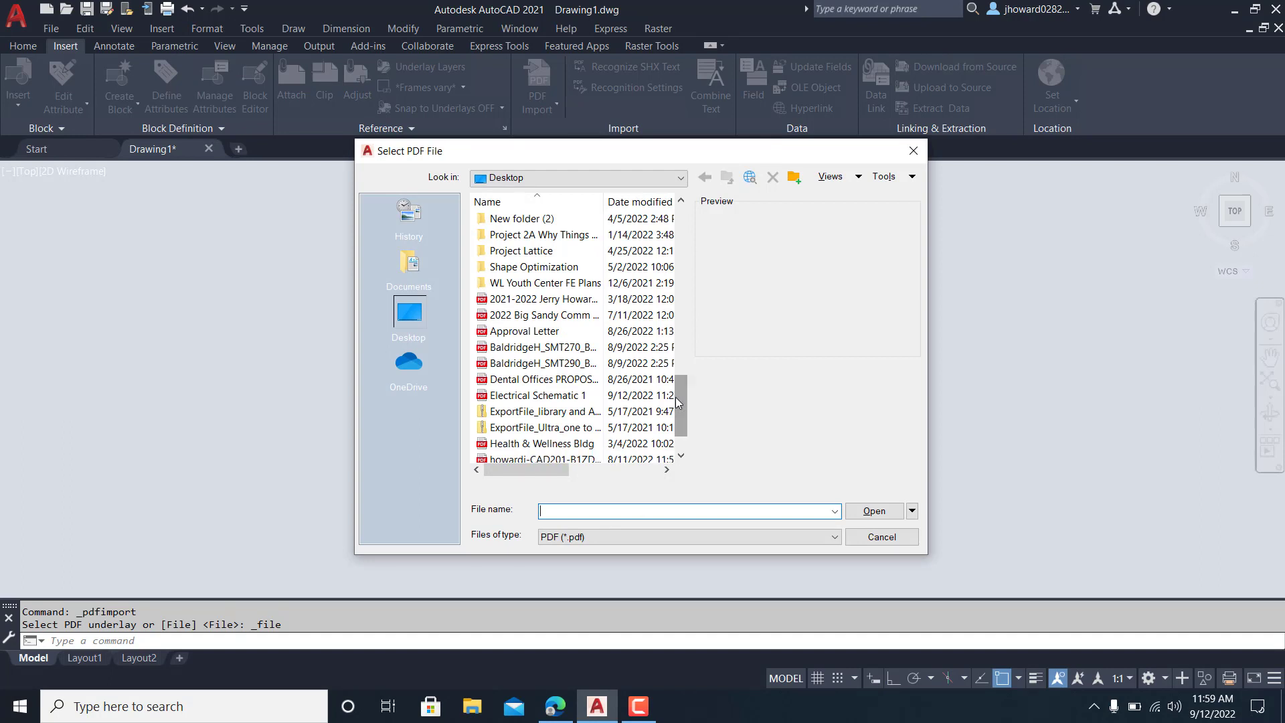
left_click_drag(676, 396, 680, 415)
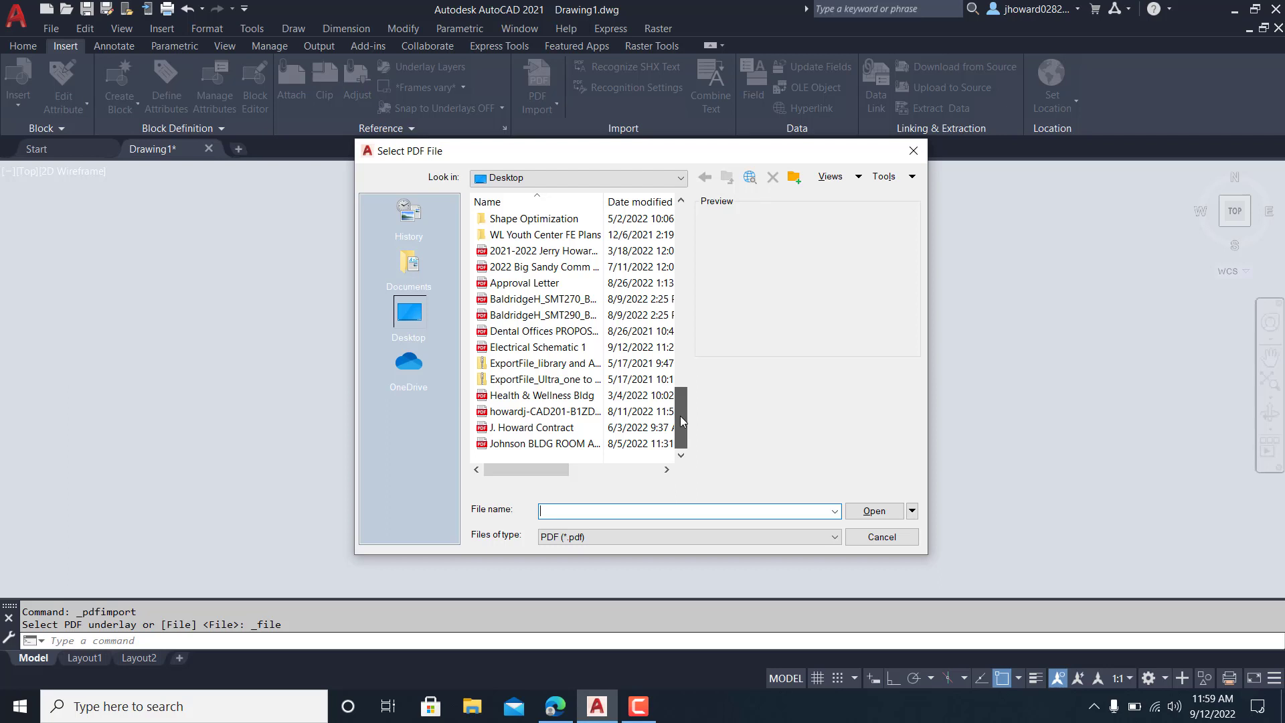
left_click(579, 348)
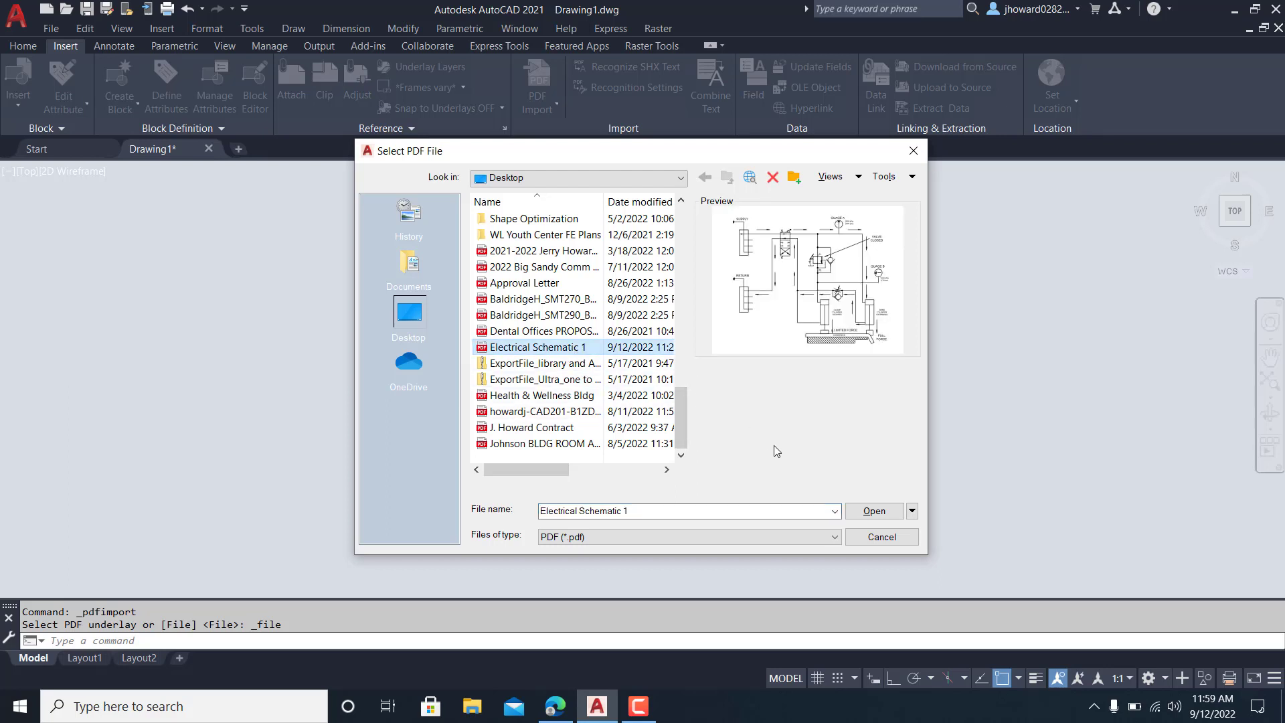
left_click(874, 512)
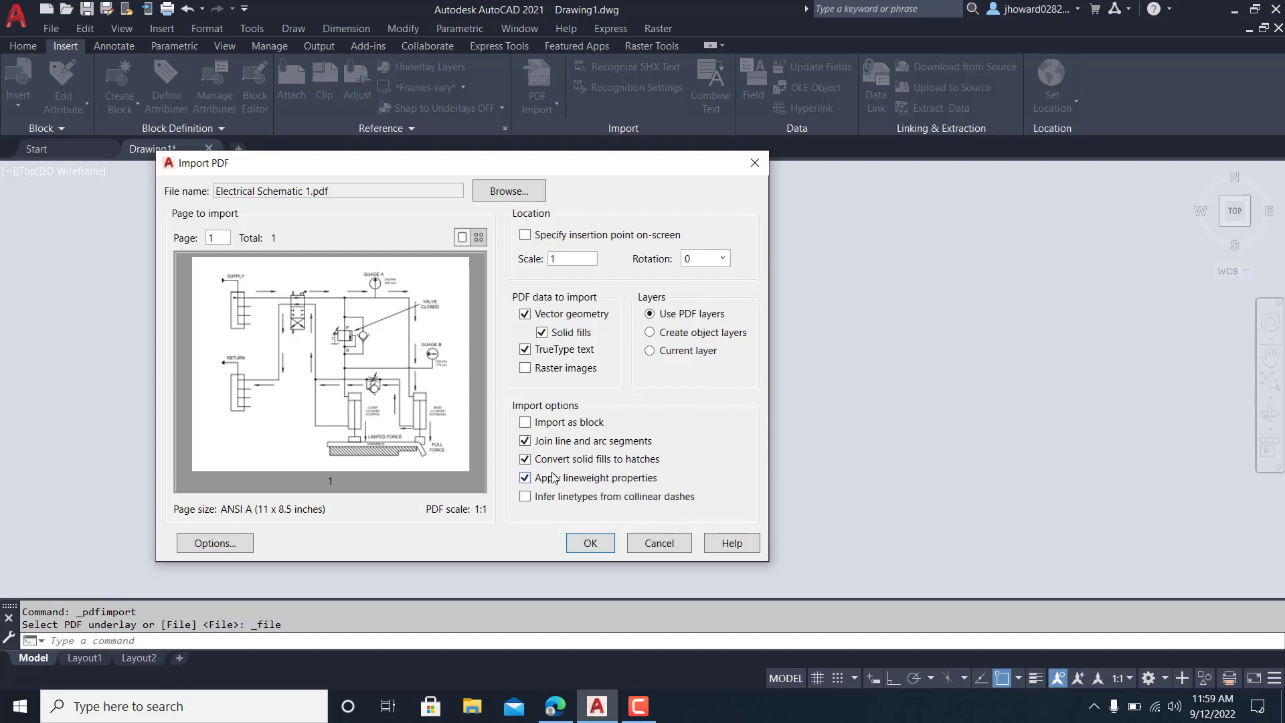
left_click(591, 542)
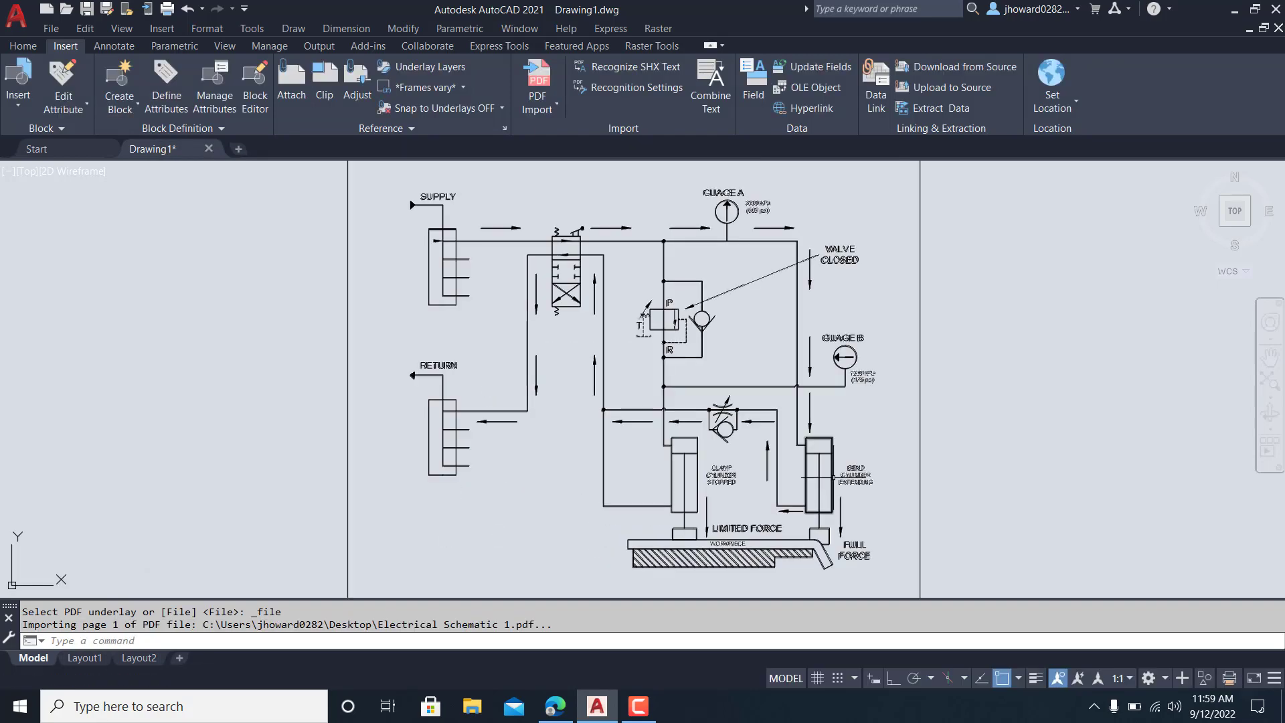
Step: Move the PDF underlay off the imported geometry so that it sits beside it on the left
scroll(722, 446, "down", 5)
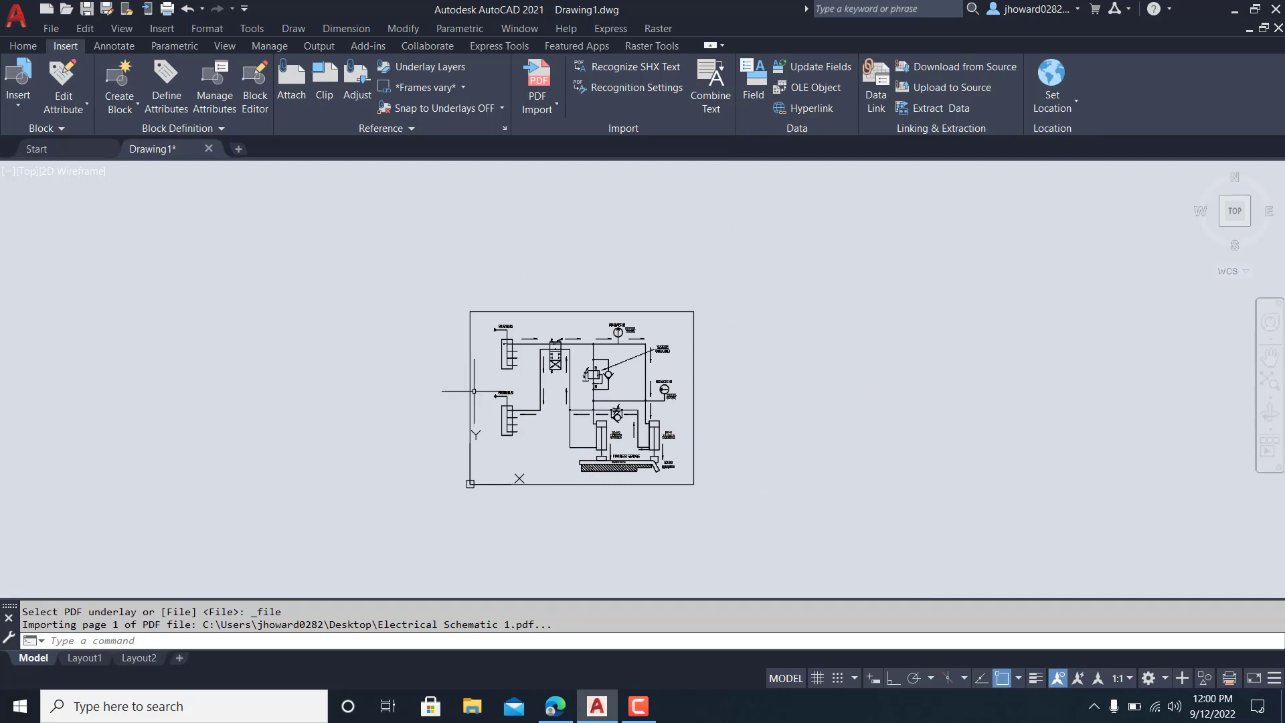
left_click(474, 391)
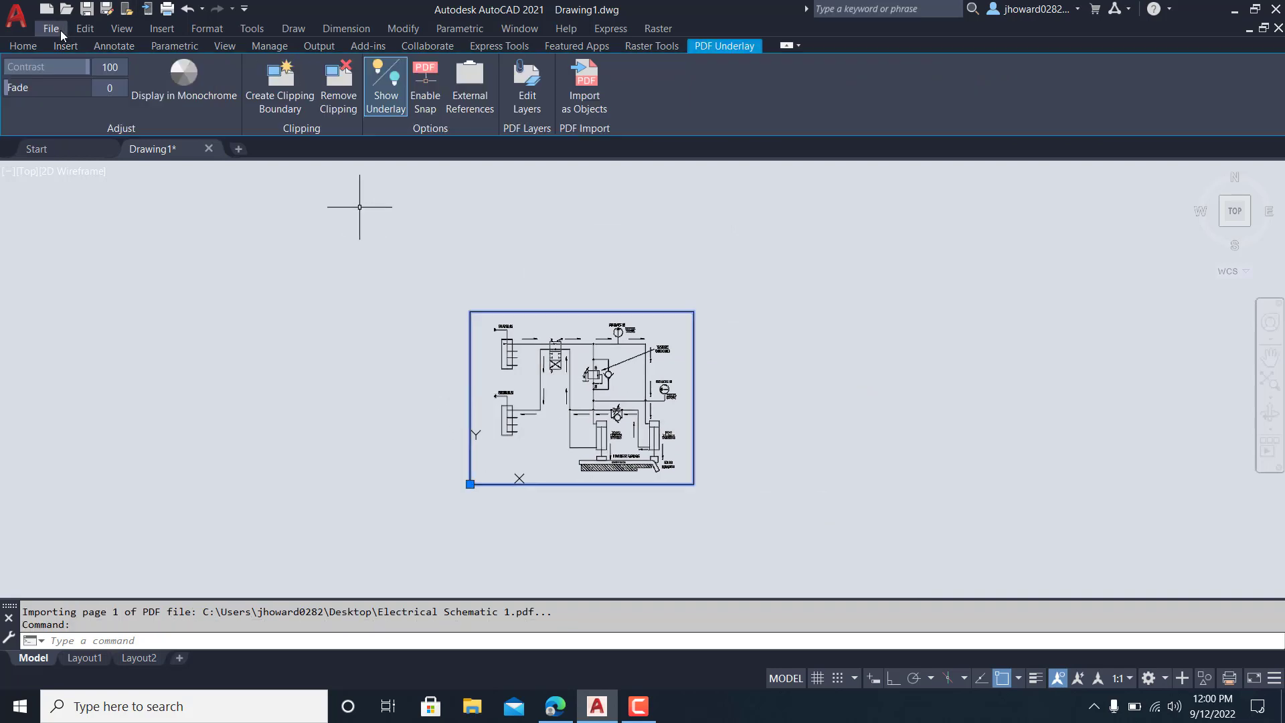
left_click(23, 45)
left_click(213, 66)
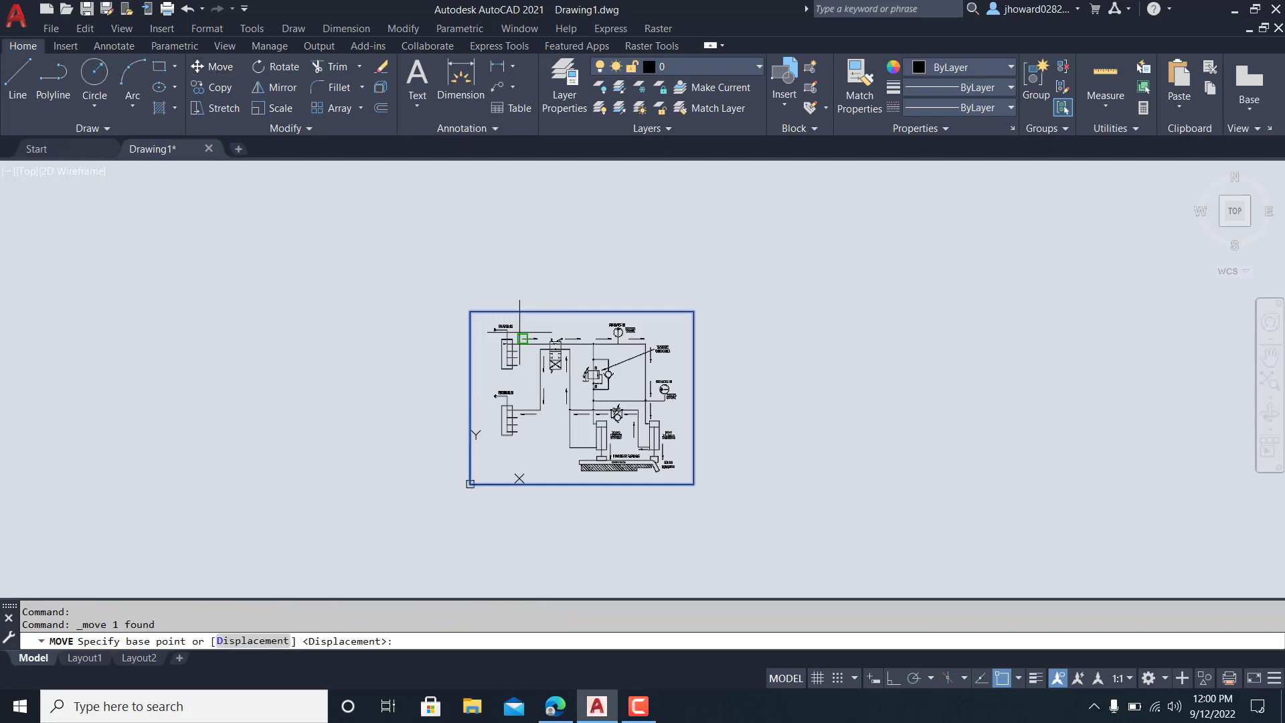
left_click(566, 388)
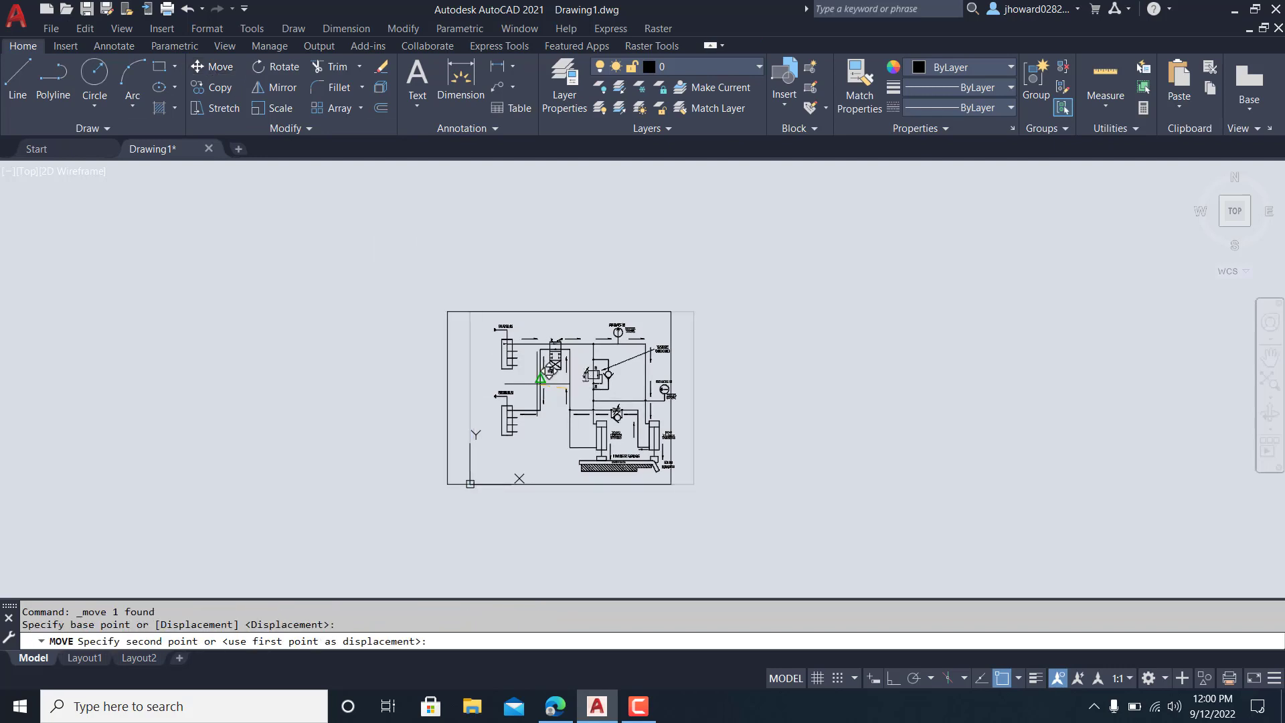
left_click(327, 391)
key("Escape")
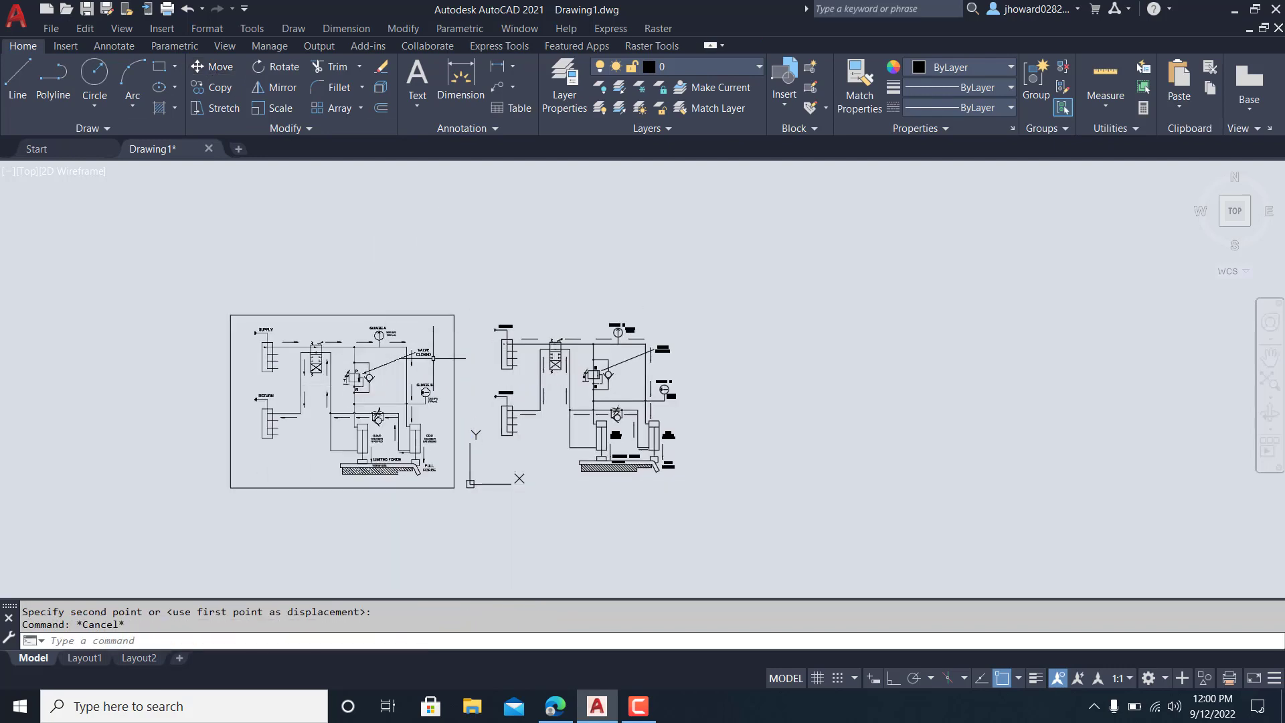
Step: Check what gets selected on the underlay frame, the imported supply line and the imported supply block, clearing each selection
scroll(433, 358, "up", 4)
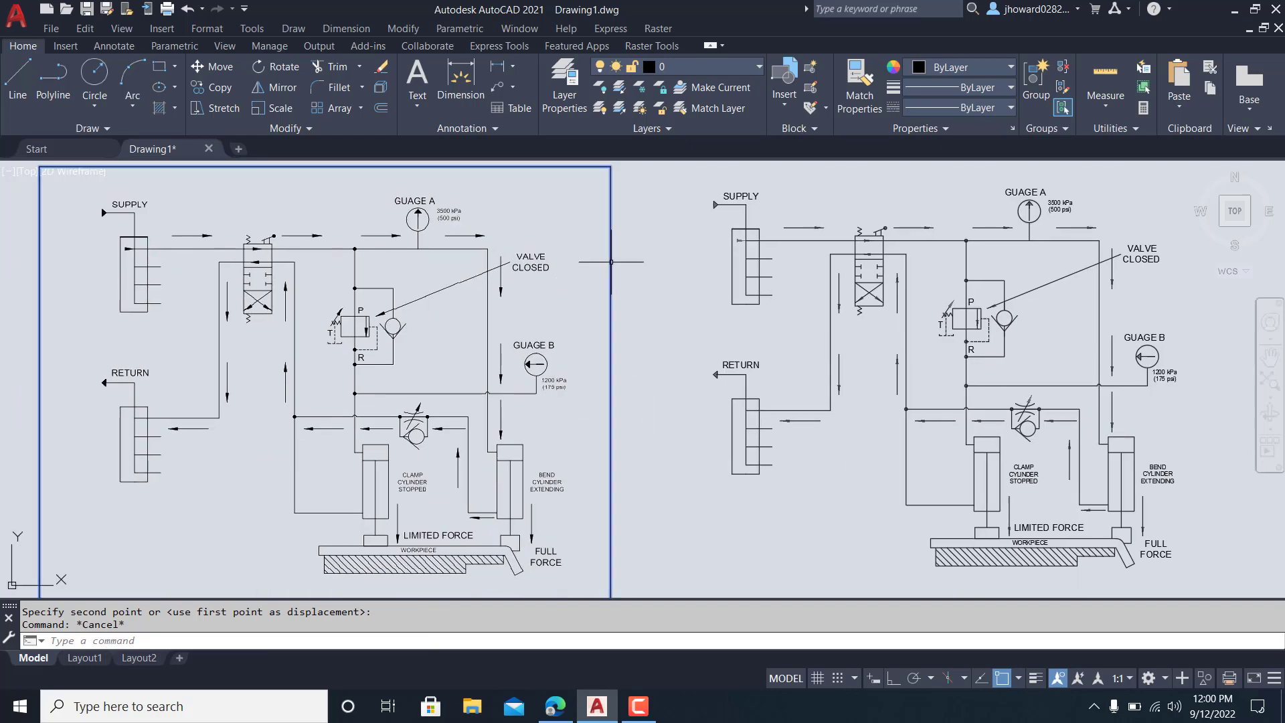
left_click(610, 262)
key("Escape")
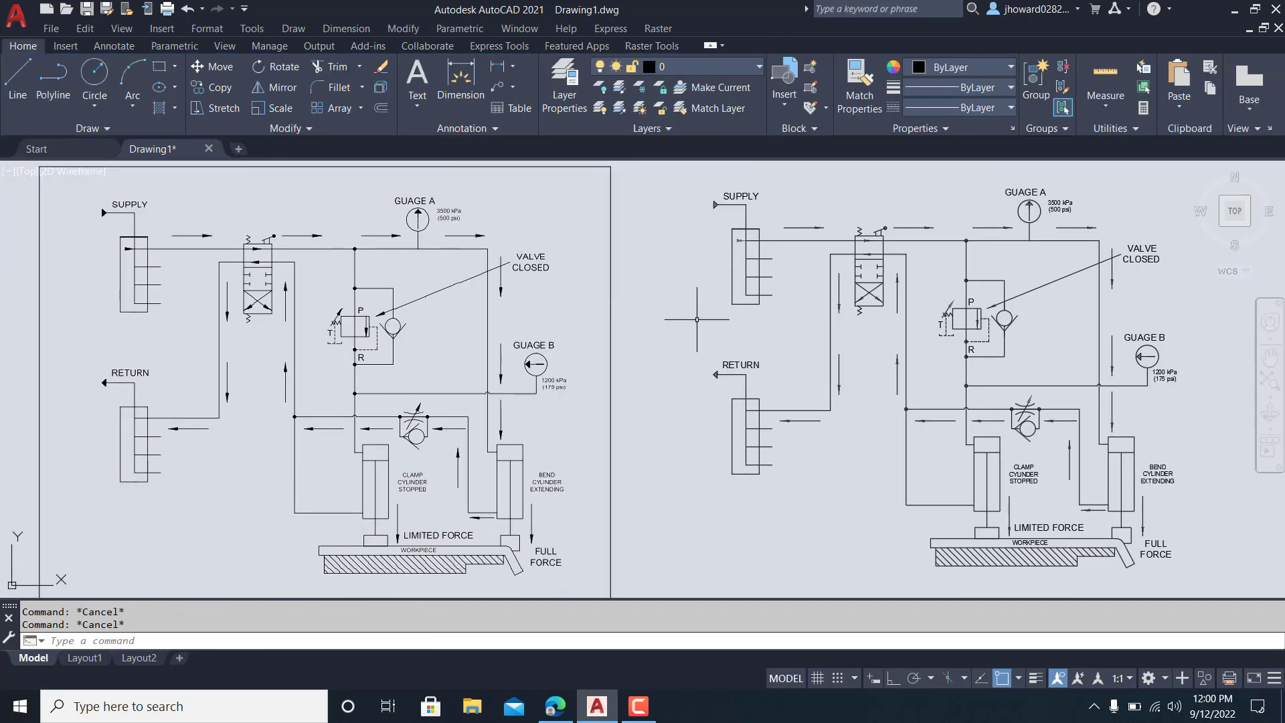
middle_click_drag(697, 319, 531, 367)
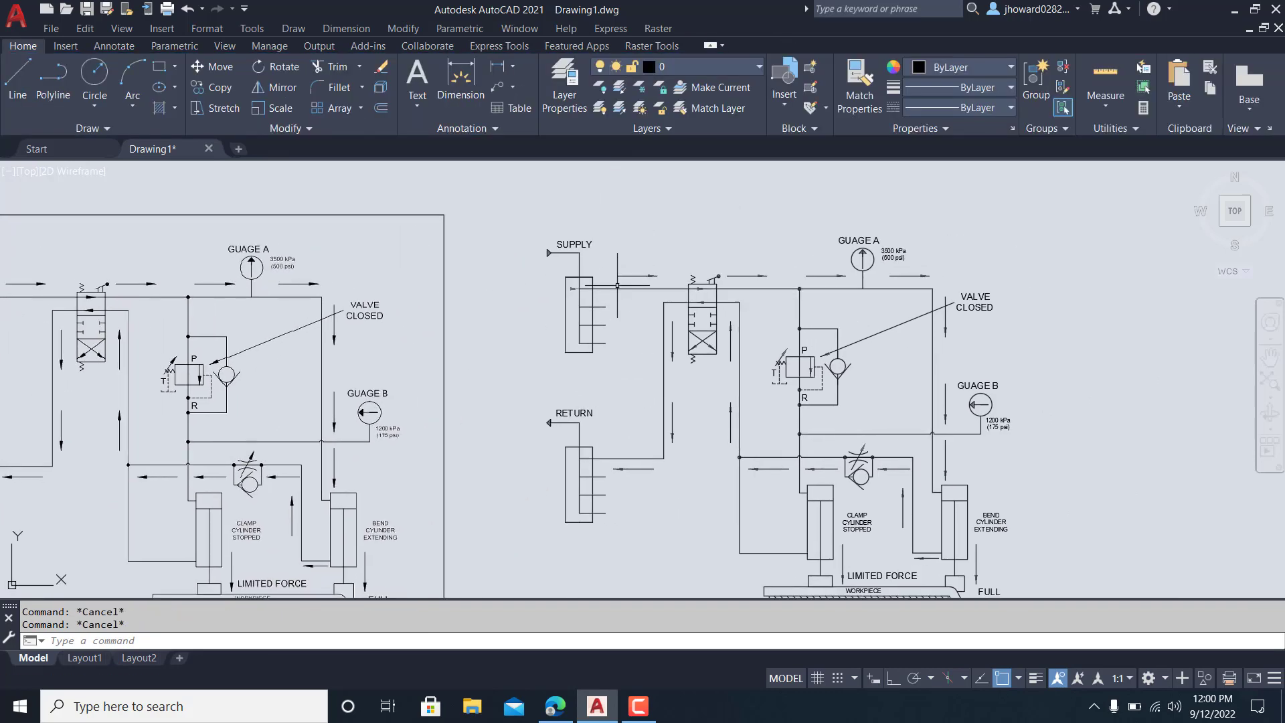
left_click(617, 286)
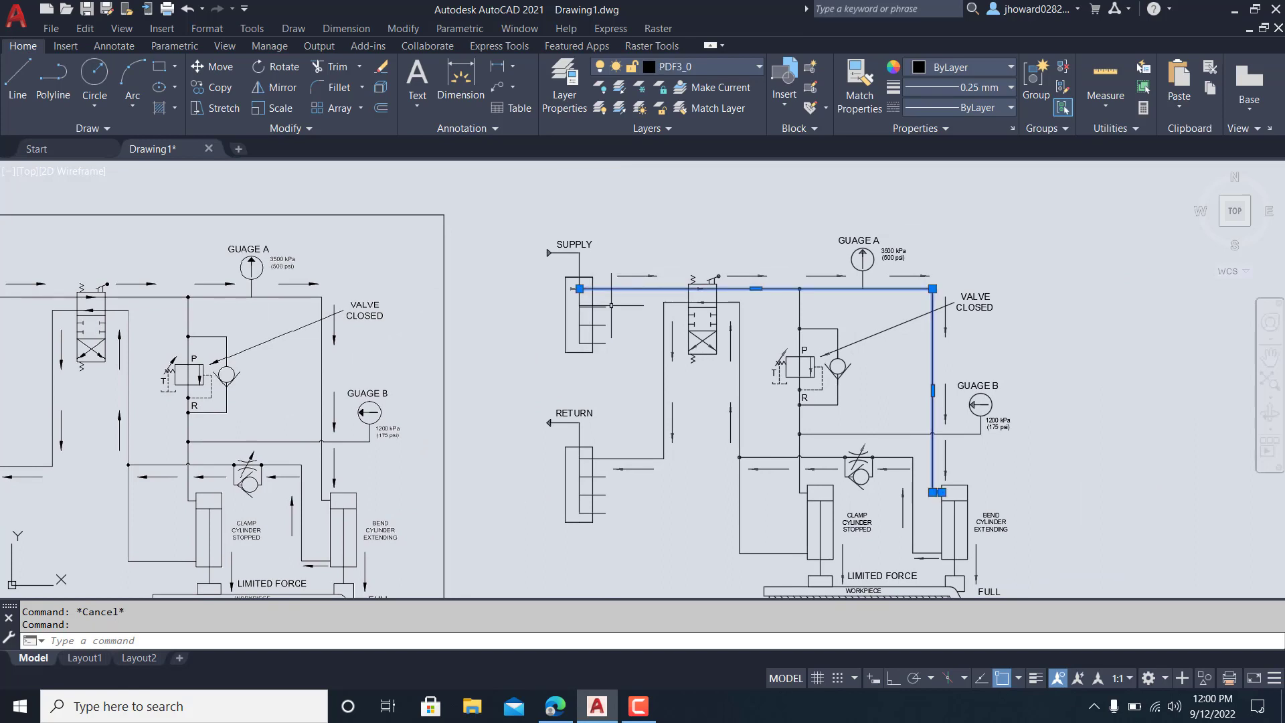
key("Escape")
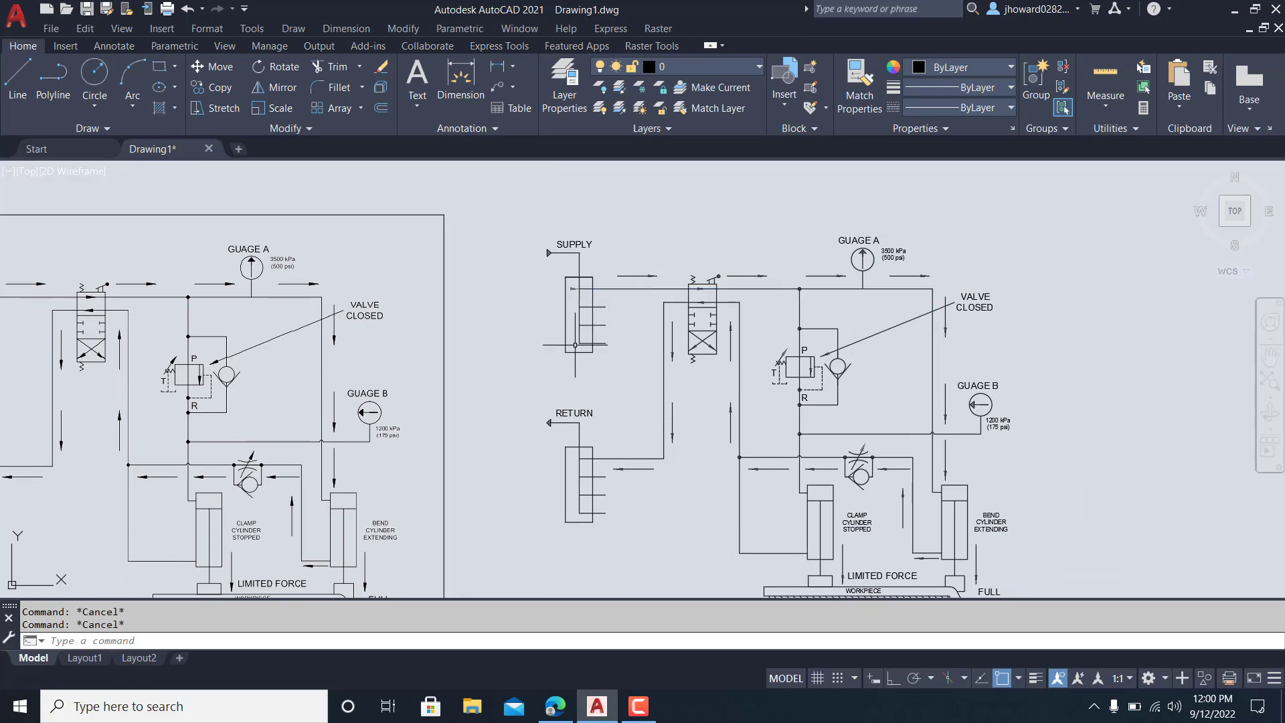
left_click(567, 354)
key("Escape")
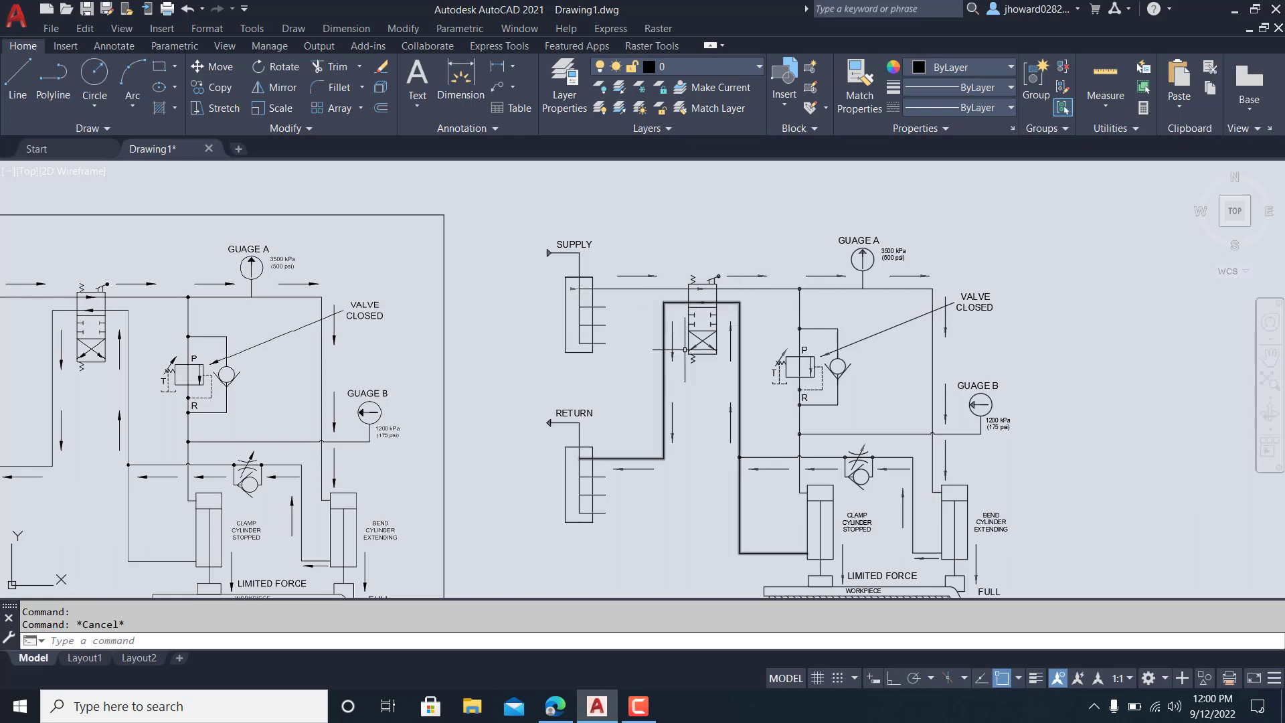
Step: Compare the PDF underlay with the imported schematic, examining the imported lines, valve symbols and arrowheads up close
scroll(787, 383, "down", 2)
scroll(777, 341, "up", 2)
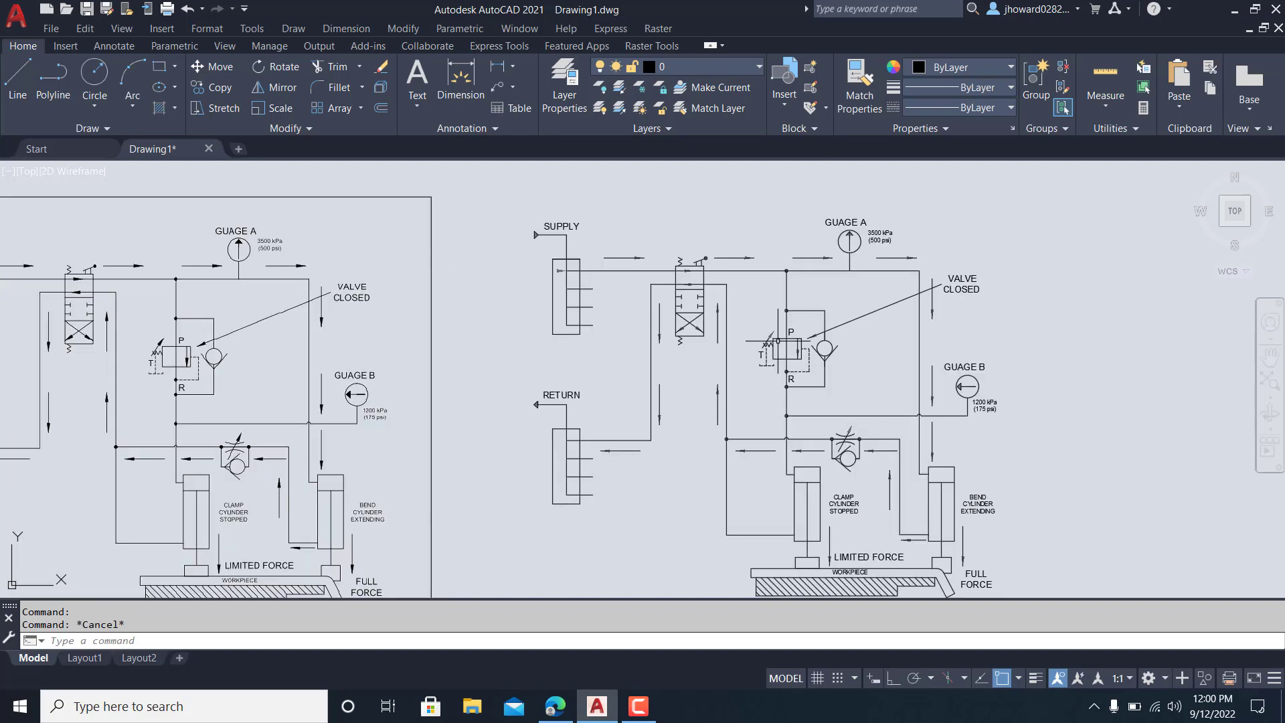
scroll(957, 314, "down", 2)
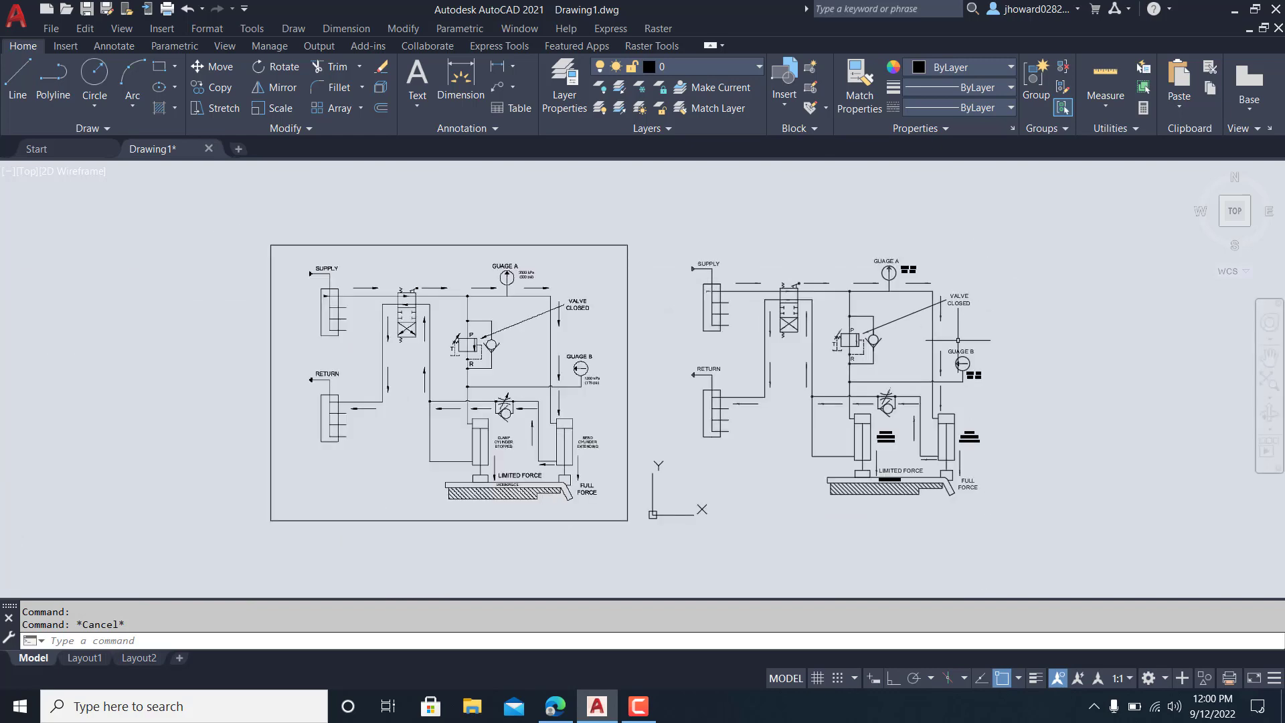
middle_click_drag(919, 356, 835, 369)
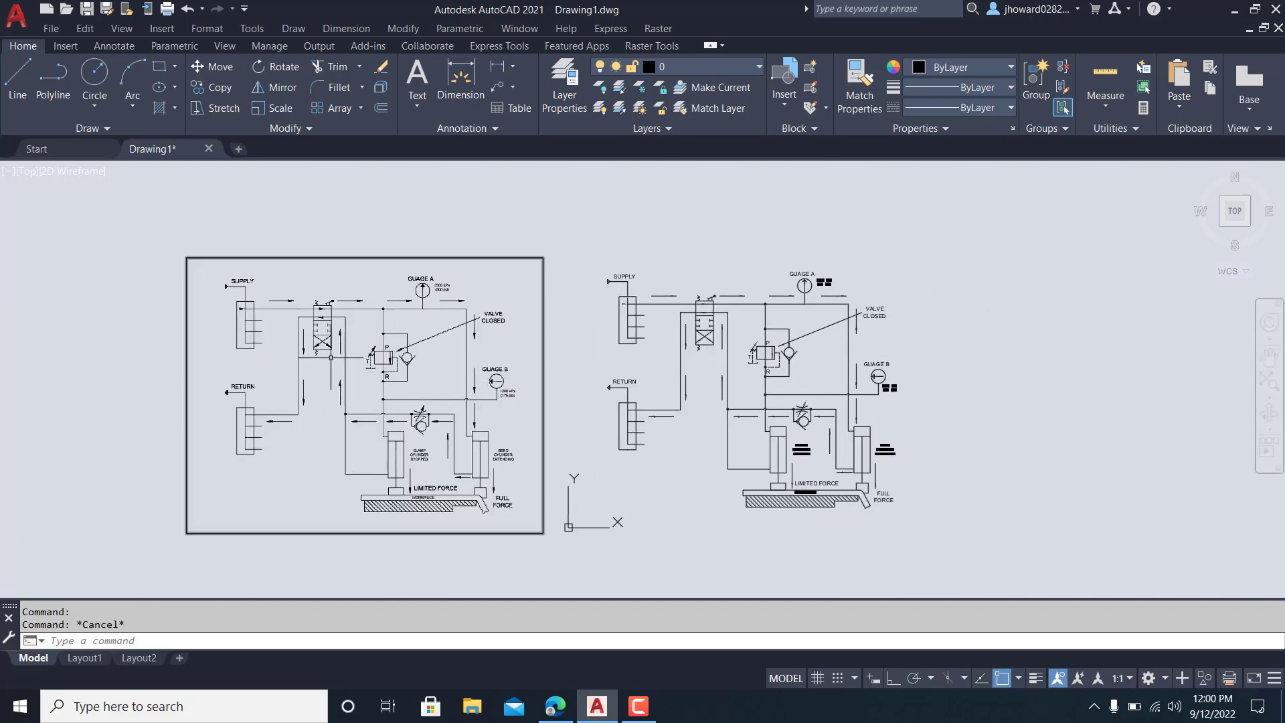
scroll(285, 332, "up", 2)
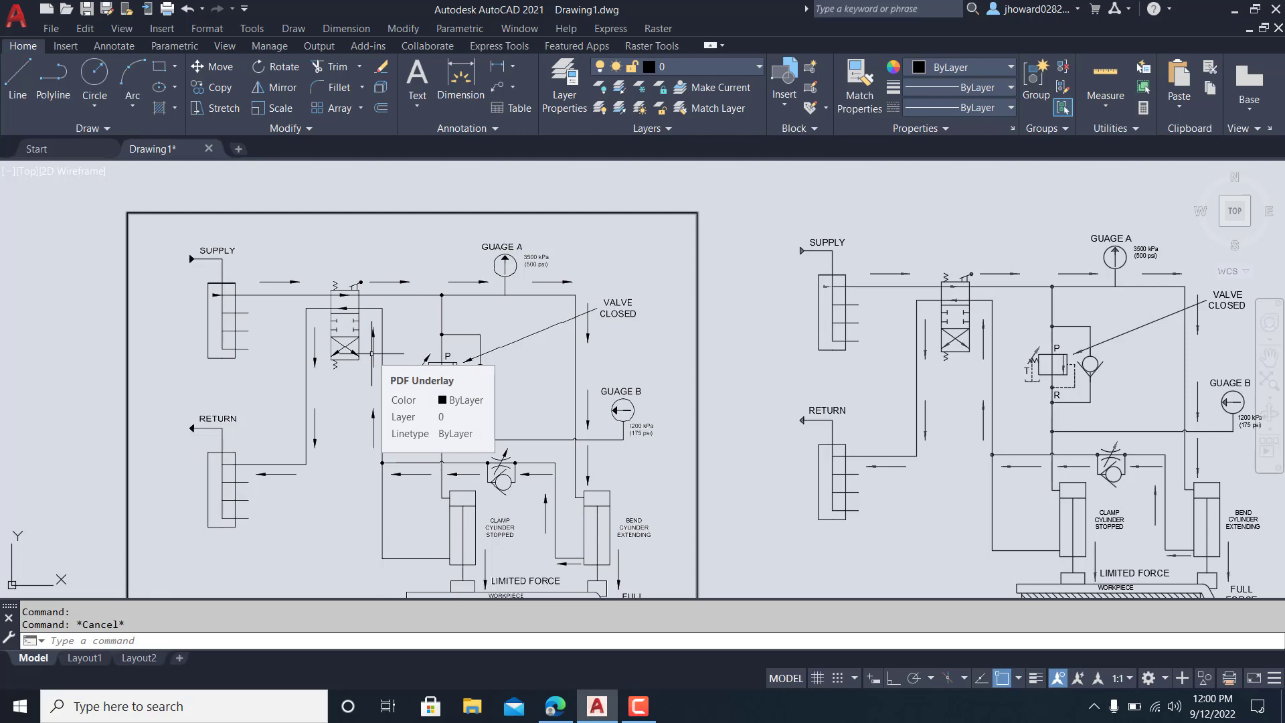
middle_click_drag(372, 353, 113, 322)
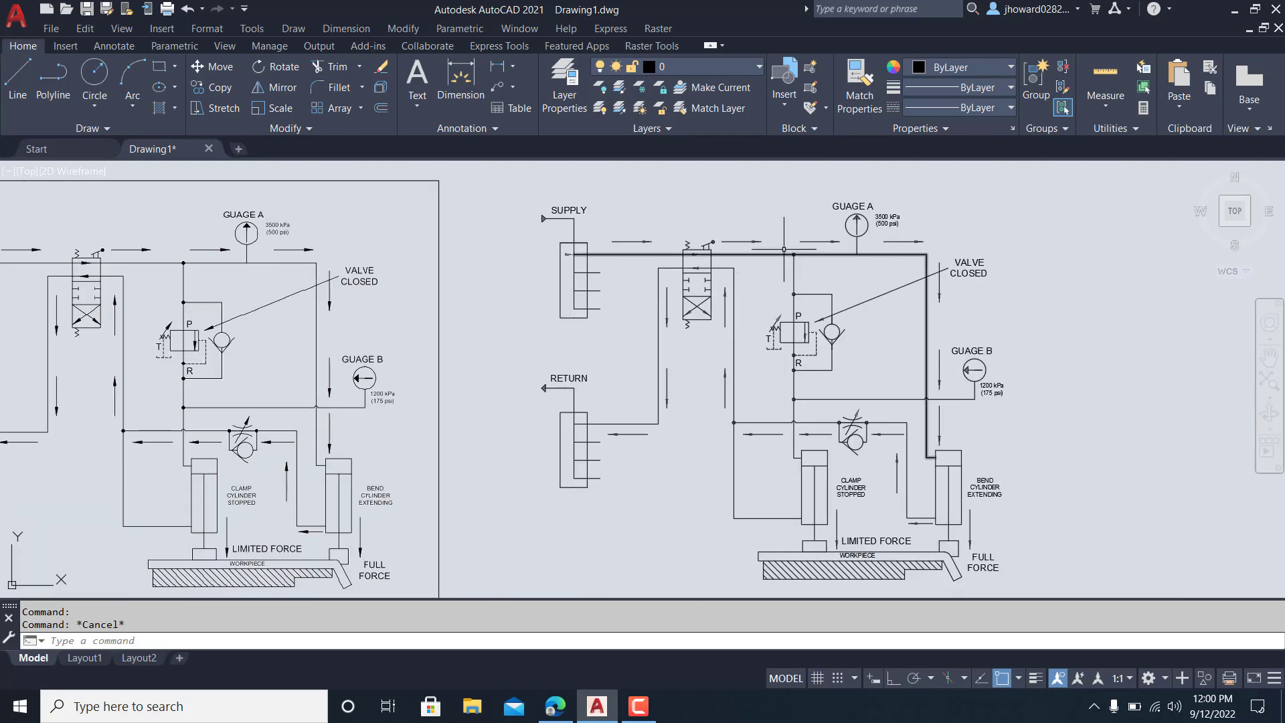
scroll(769, 253, "up", 7)
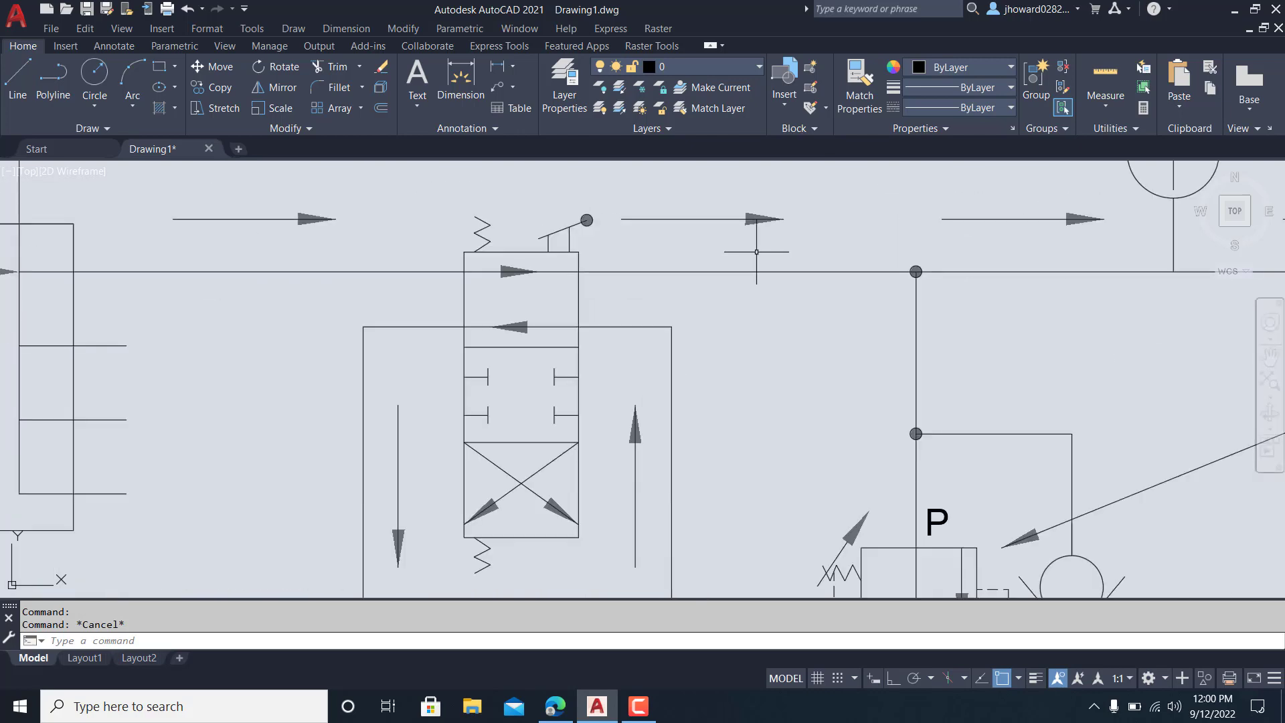
scroll(756, 251, "down", 4)
scroll(757, 252, "down", 2)
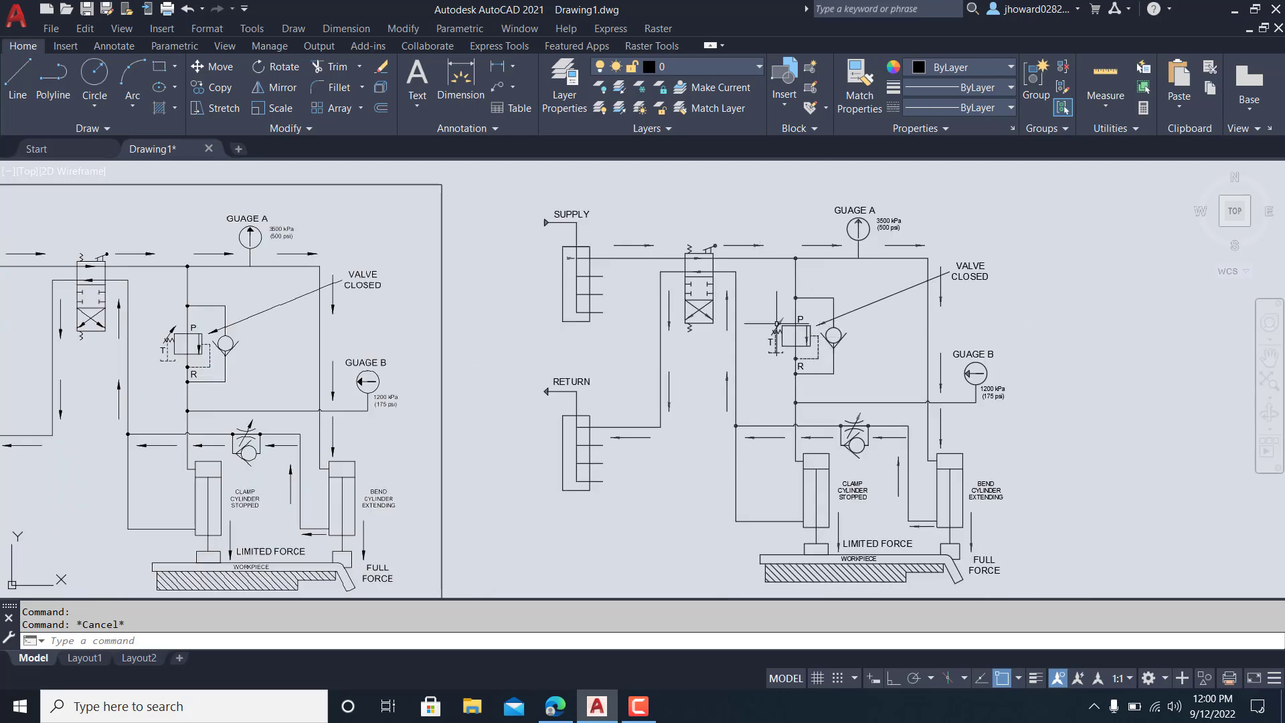
scroll(776, 327, "down", 2)
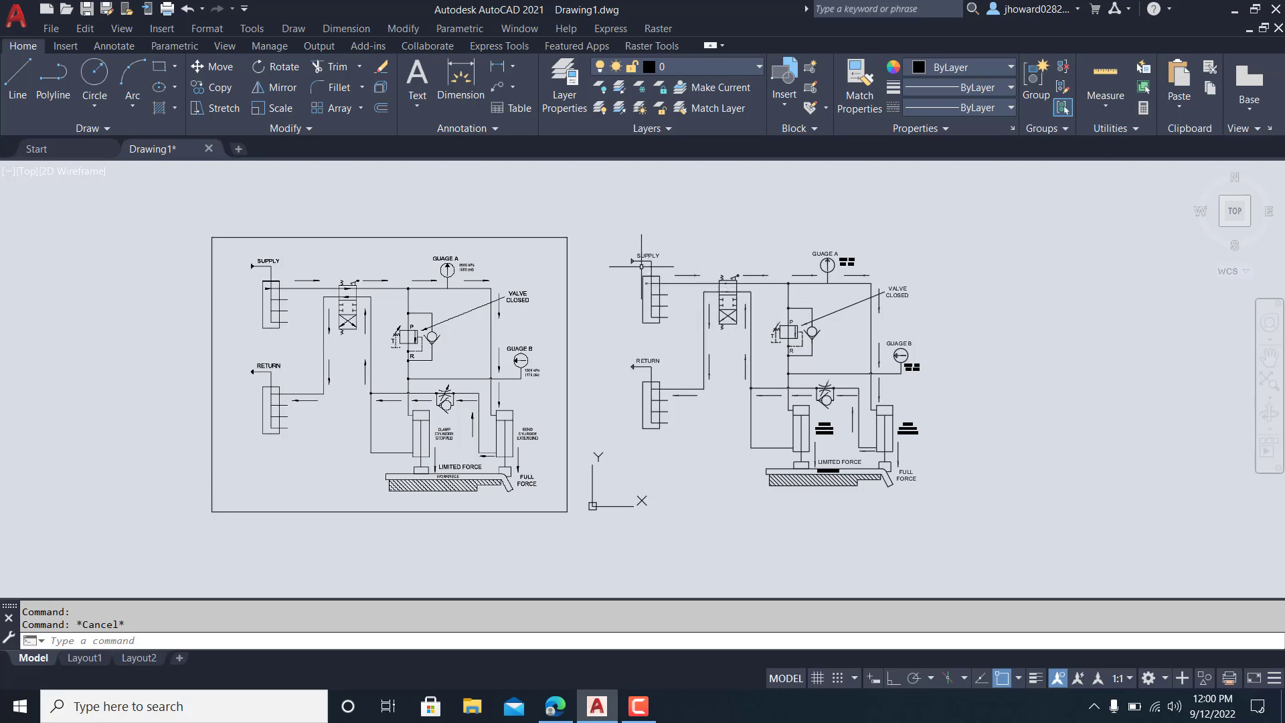
Step: Examine the imported SUPPLY arrowhead and the neighbouring flow arrows up close to judge how their fills look
scroll(641, 267, "up", 4)
scroll(644, 268, "up", 4)
scroll(576, 234, "up", 6)
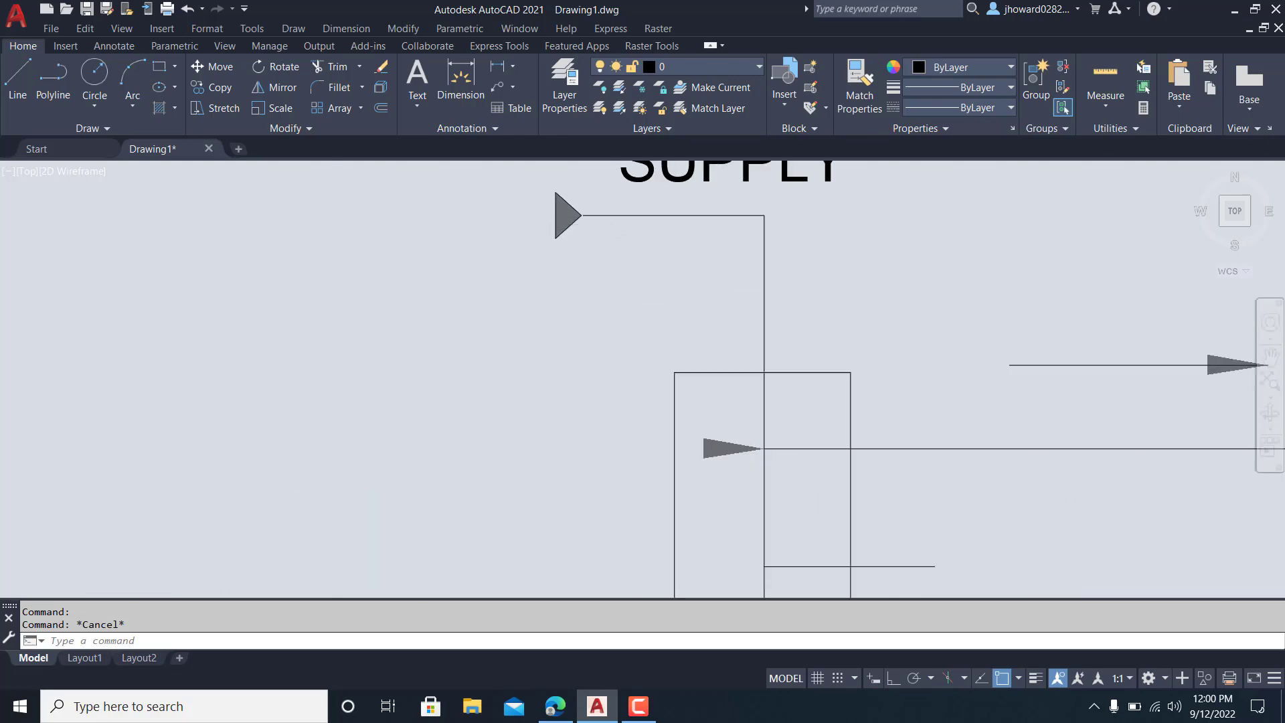
middle_click_drag(573, 238, 555, 298)
scroll(545, 301, "down", 2)
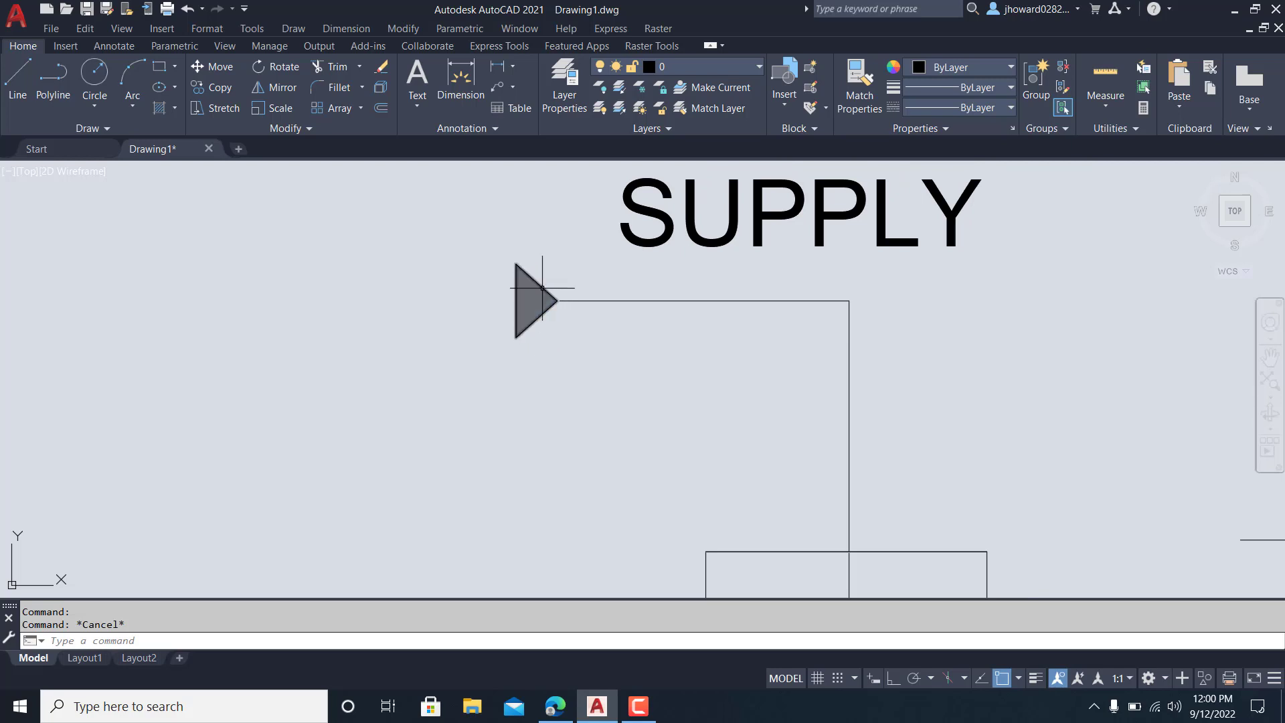
scroll(541, 290, "down", 2)
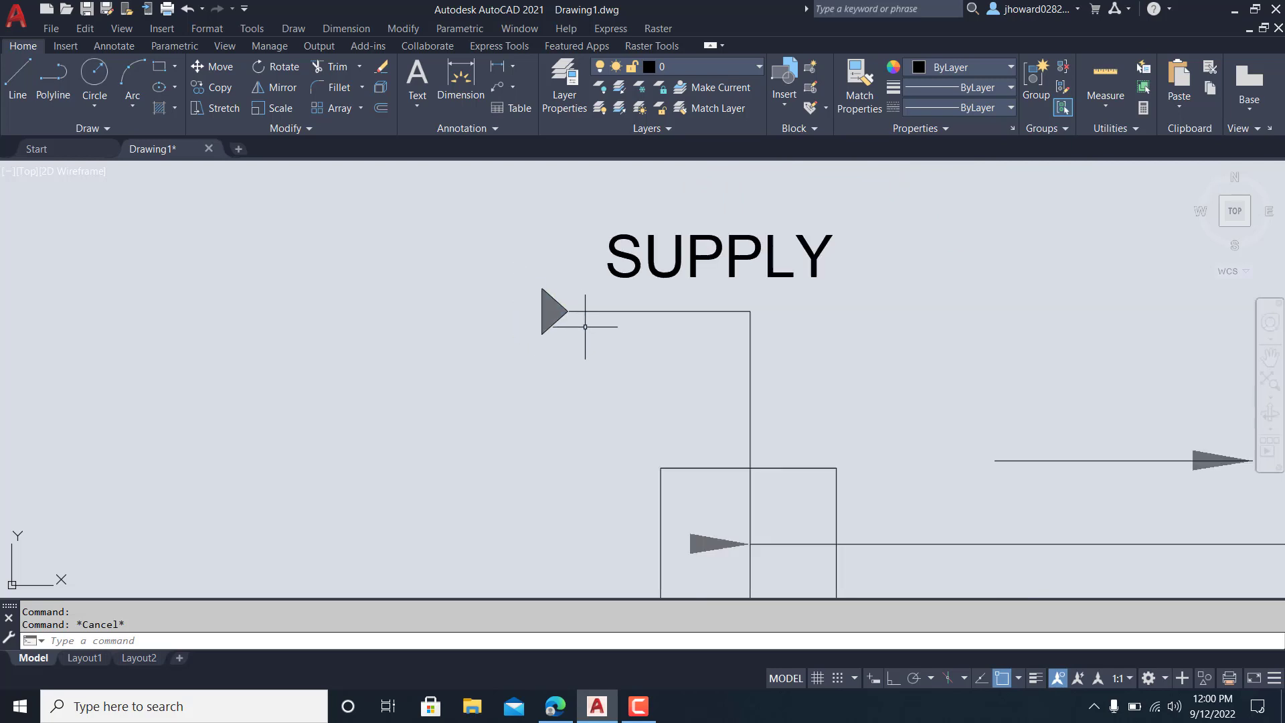
middle_click_drag(620, 362, 450, 307)
middle_click_drag(825, 359, 757, 364)
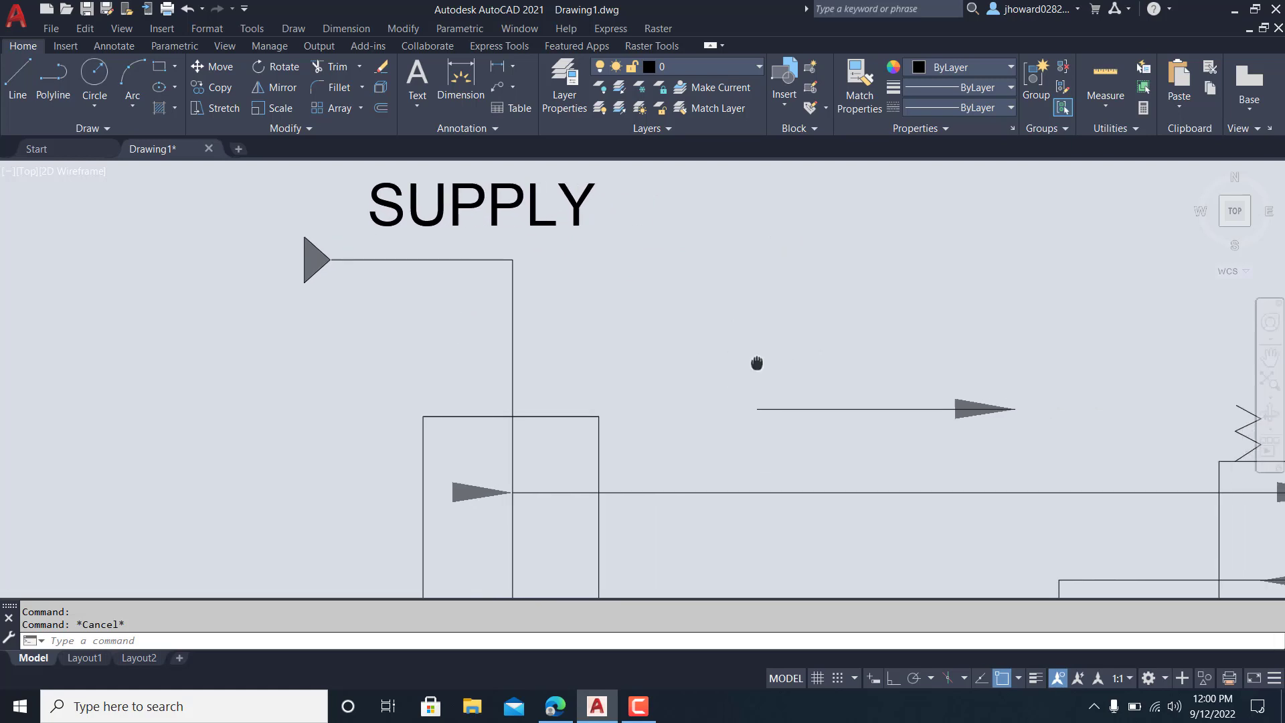
middle_click_drag(402, 330, 430, 382)
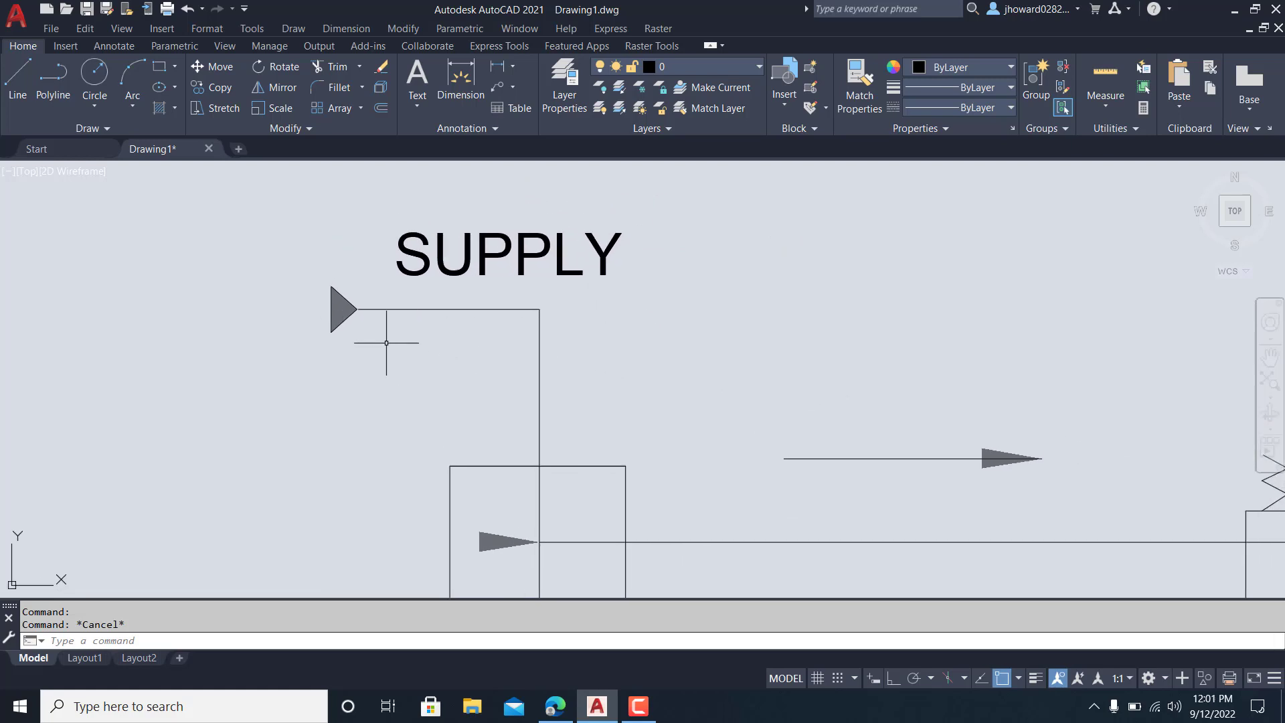
Step: Set the transparency of the solid hatch in the imported SUPPLY arrowhead to 0 and clear the selection
scroll(359, 315, "up", 5)
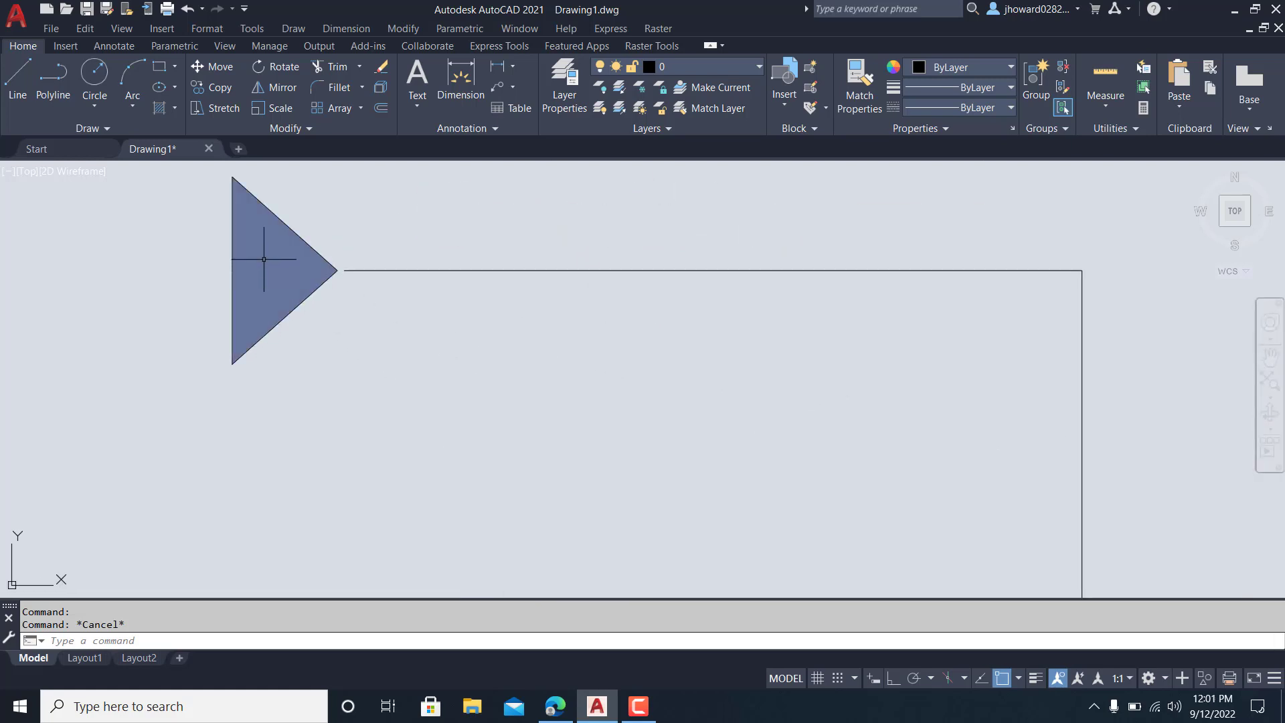
left_click(264, 262)
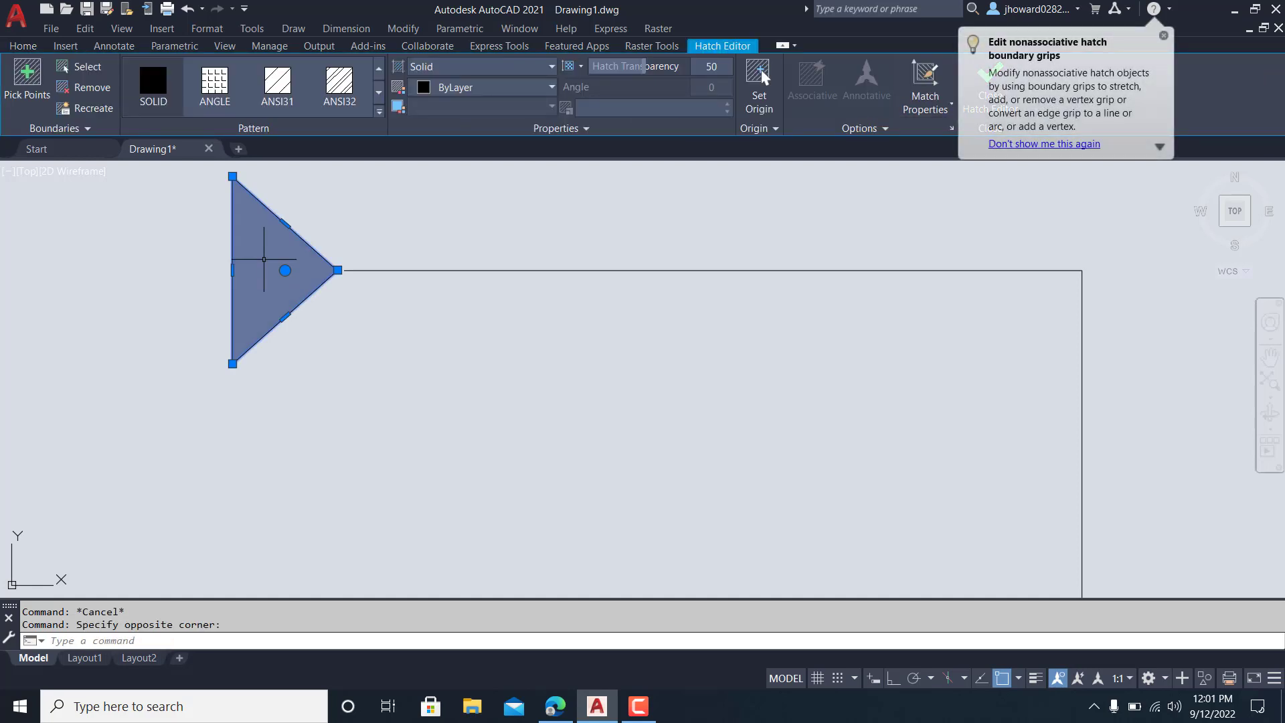
right_click(265, 259)
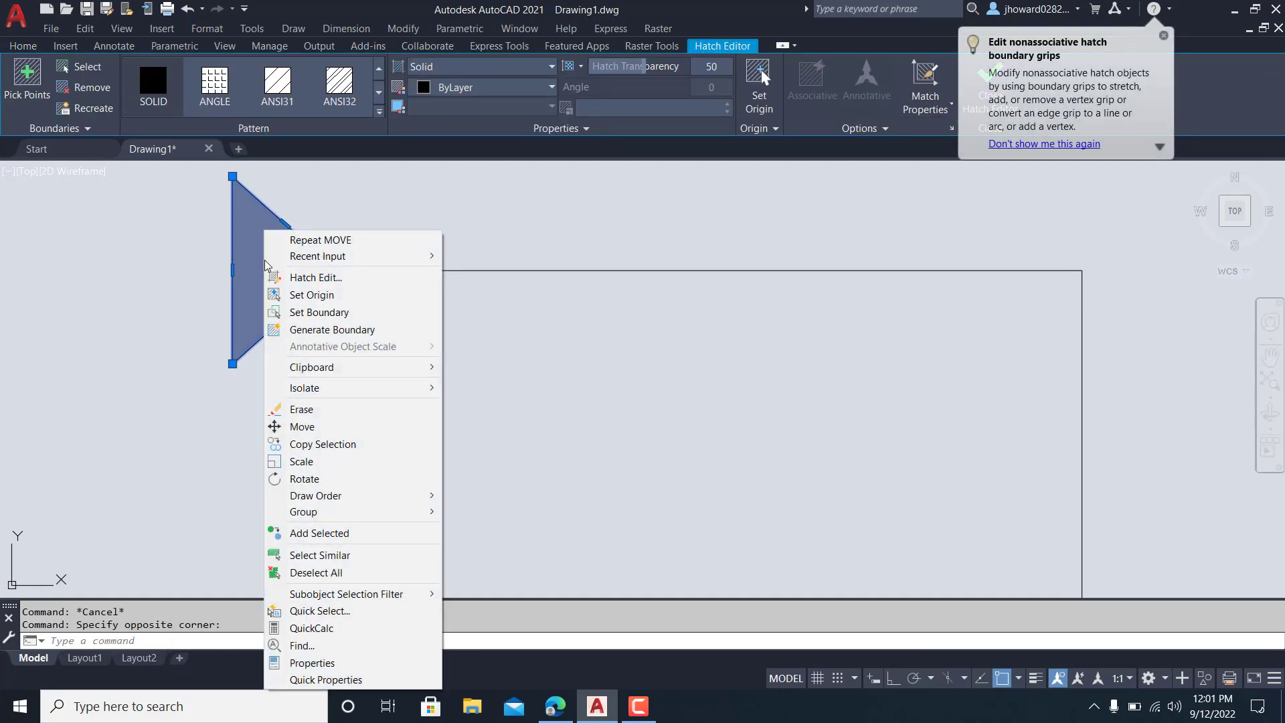
left_click(331, 663)
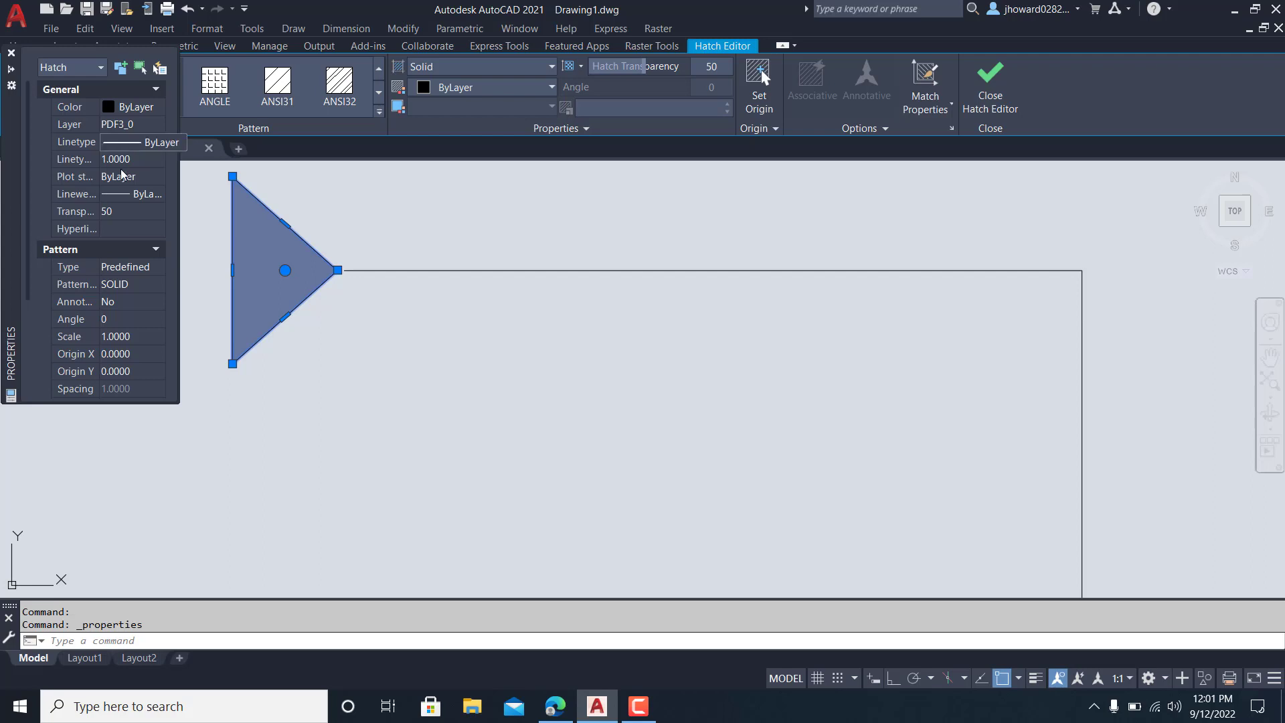
left_click(126, 211)
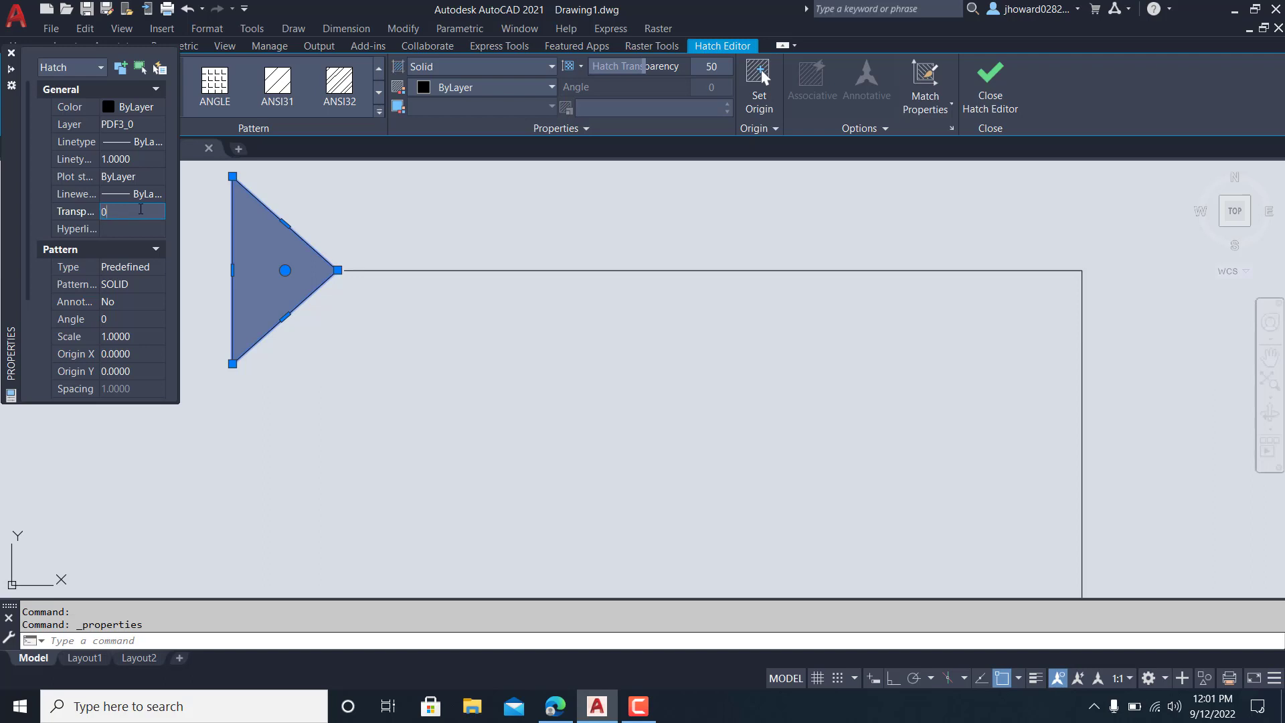
type("0")
key("Return")
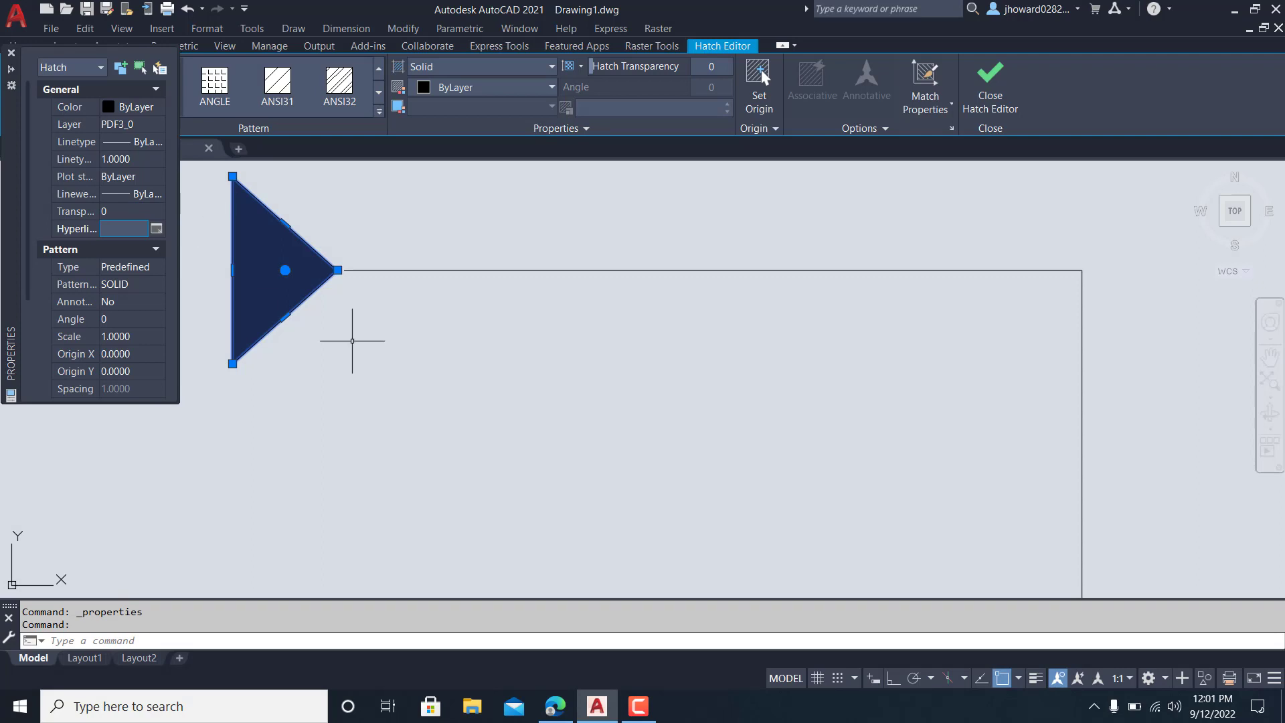
key("Escape")
key("Escape")
Step: Match the SUPPLY arrowhead's properties onto the arrowhead of the first flow arrow, between the supply block and the directional valve
scroll(355, 342, "down", 4)
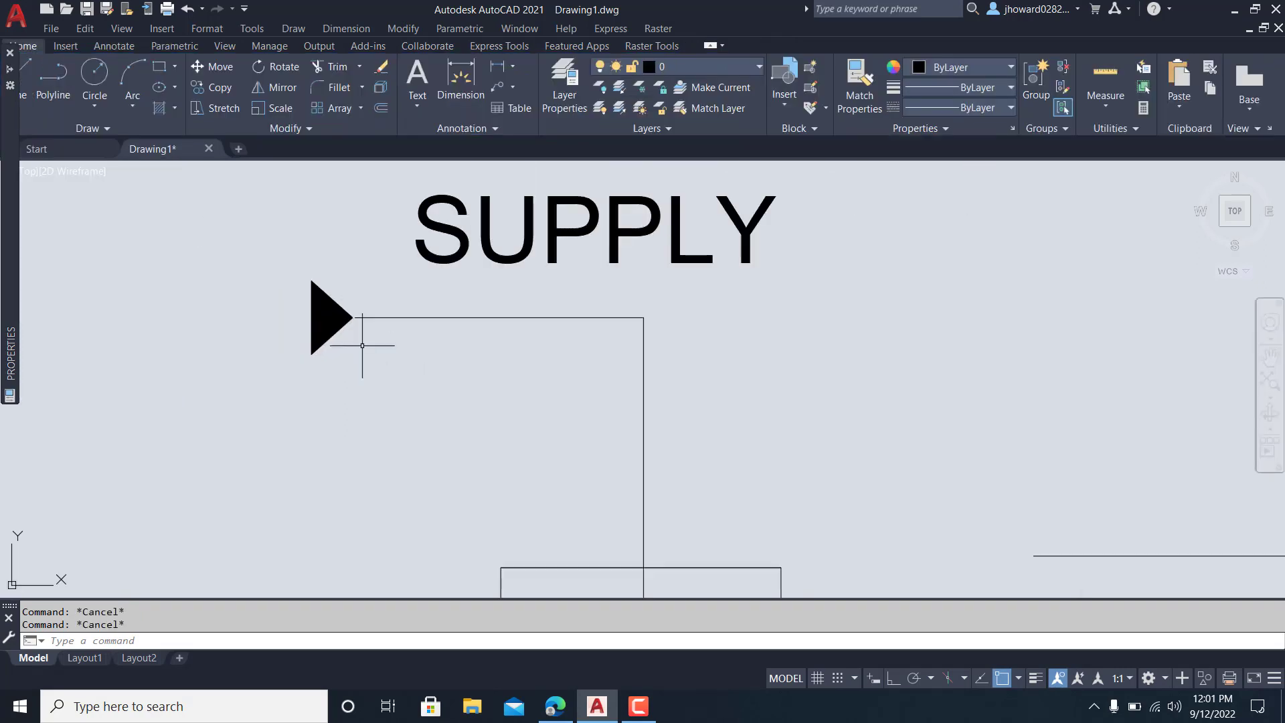
scroll(362, 345, "down", 2)
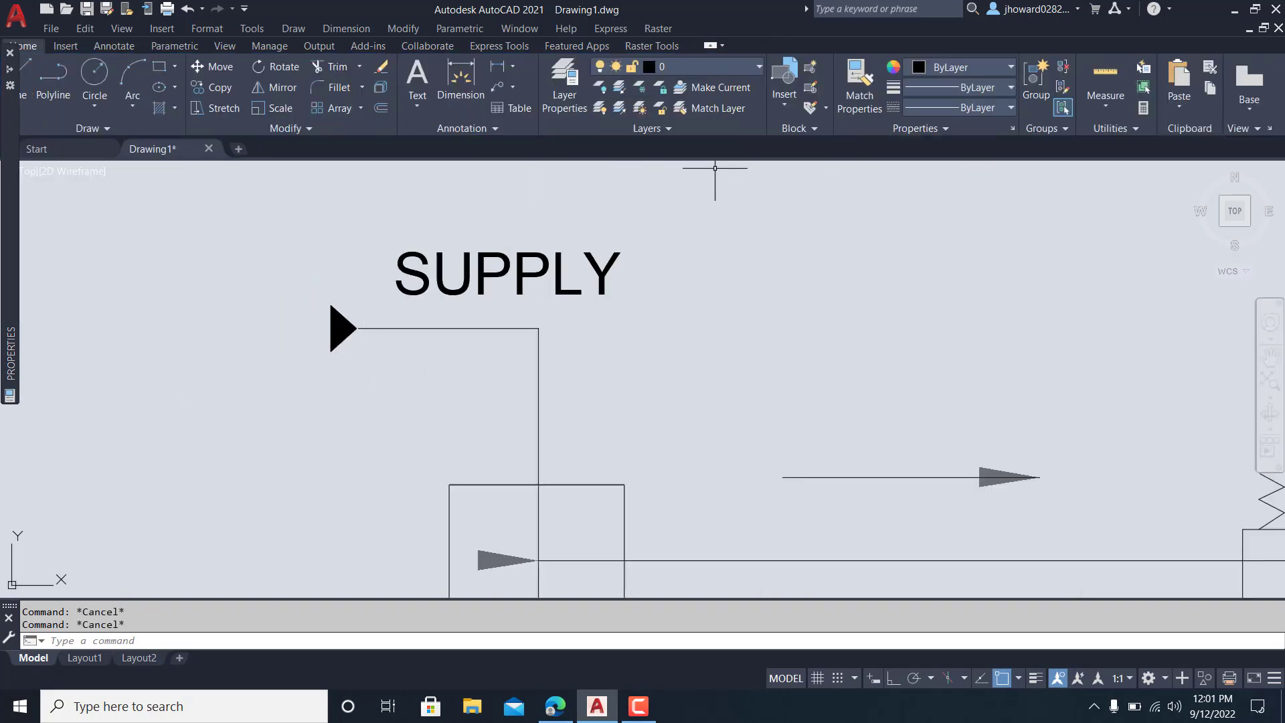
left_click(867, 94)
scroll(318, 350, "up", 4)
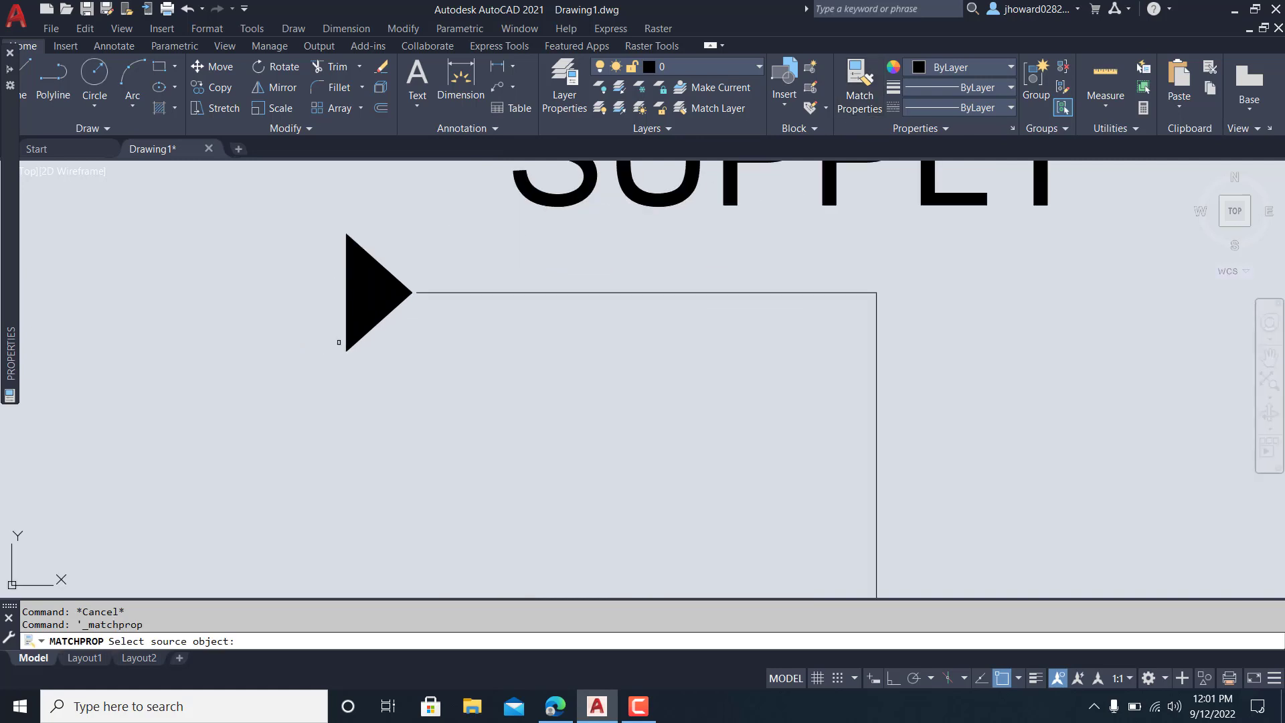
left_click(375, 307)
scroll(375, 307, "down", 3)
scroll(892, 398, "up", 4)
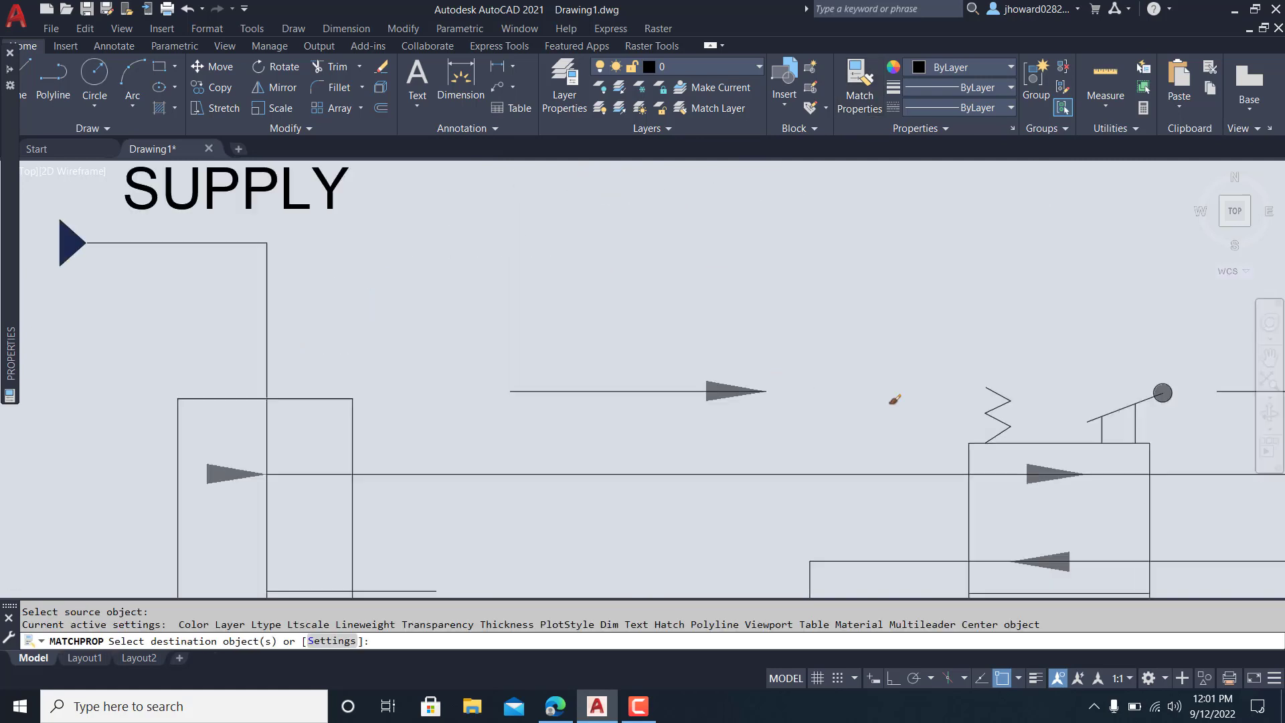
left_click(451, 346)
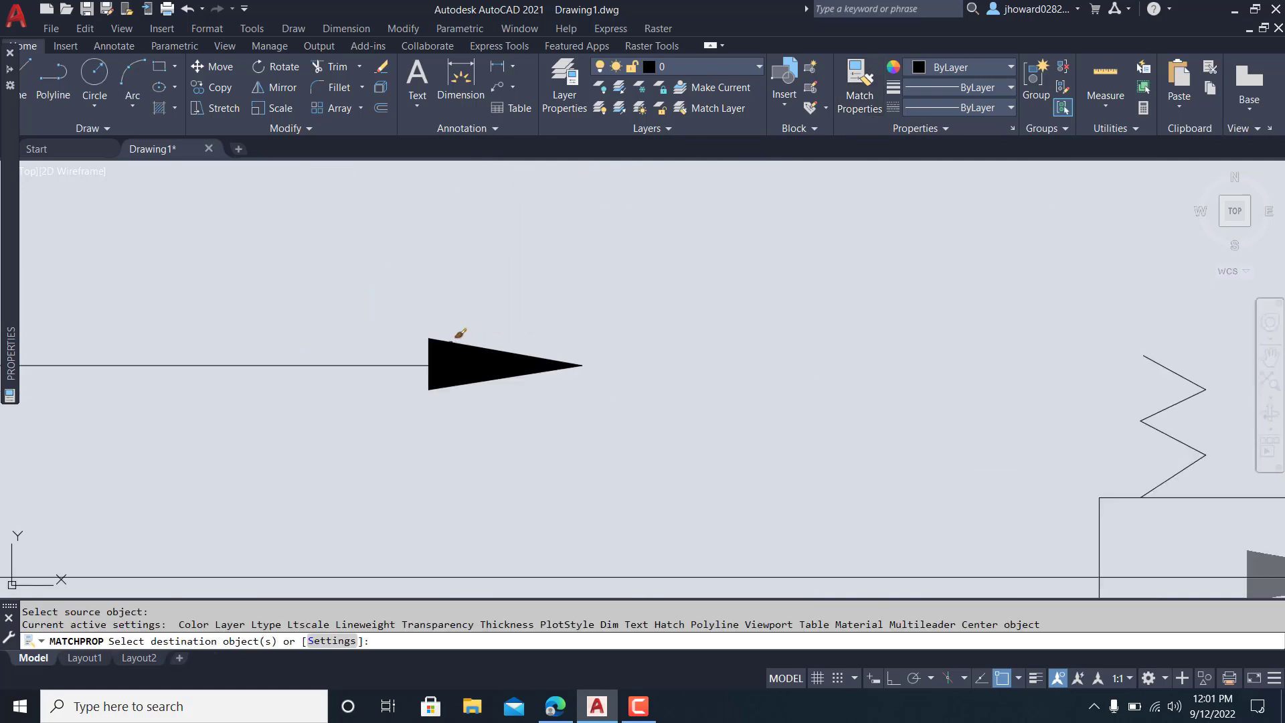
Step: Match the same properties onto the arrowhead inside the supply block
scroll(459, 335, "down", 4)
middle_click_drag(264, 411, 641, 259)
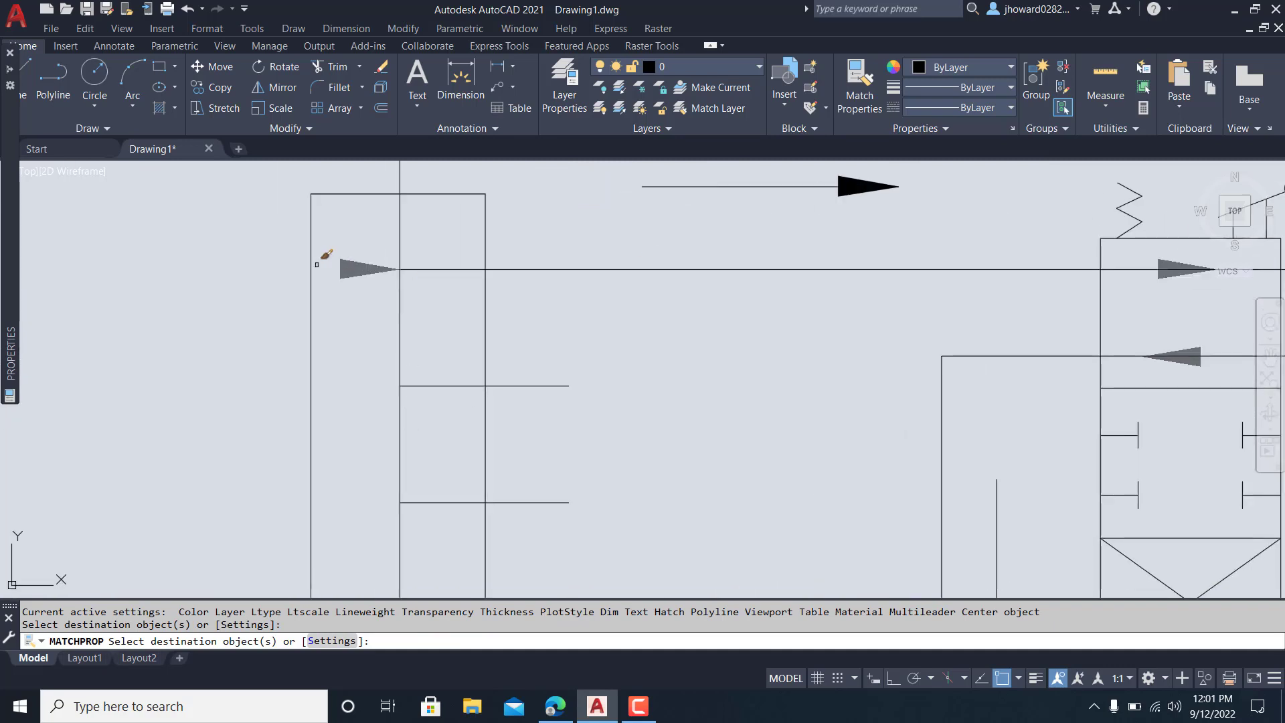
scroll(321, 258, "up", 5)
left_click(432, 246)
scroll(447, 270, "down", 6)
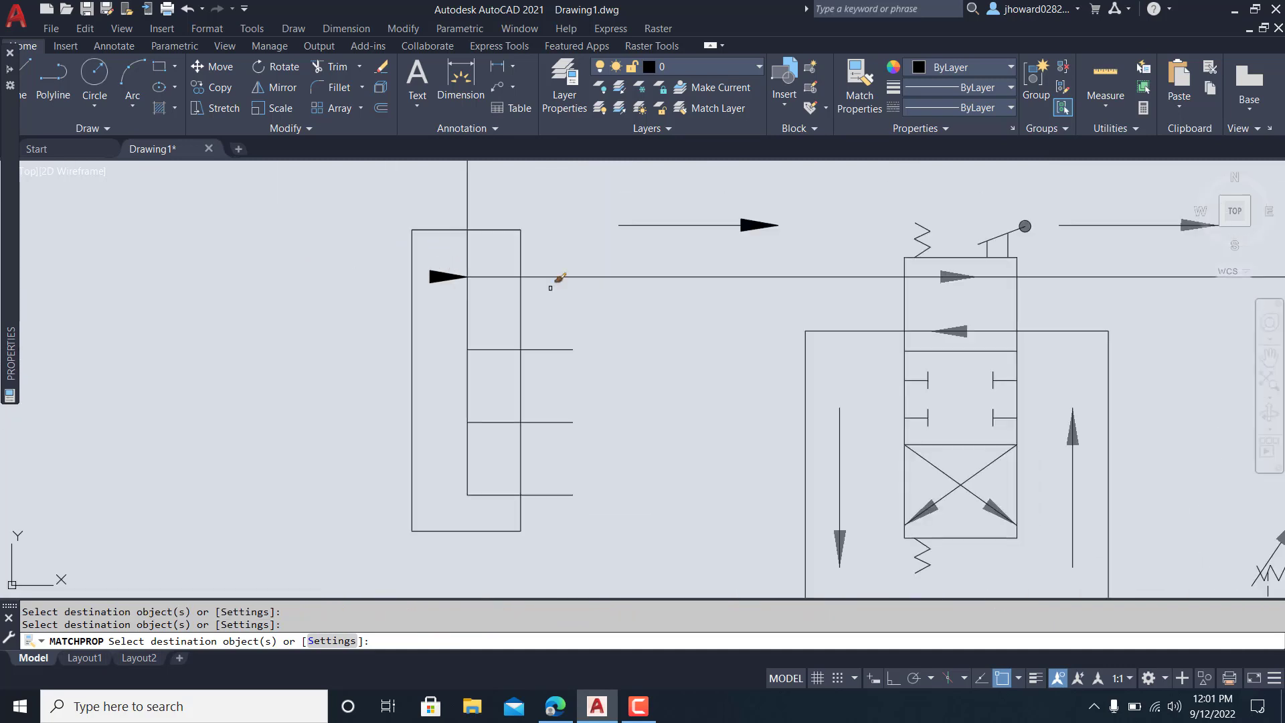
Step: Apply the matched properties to the flow arrow just past the valve lever and both arrowheads in the directional valve's upper section
middle_click_drag(605, 304, 327, 364)
scroll(912, 292, "up", 2)
scroll(906, 297, "up", 4)
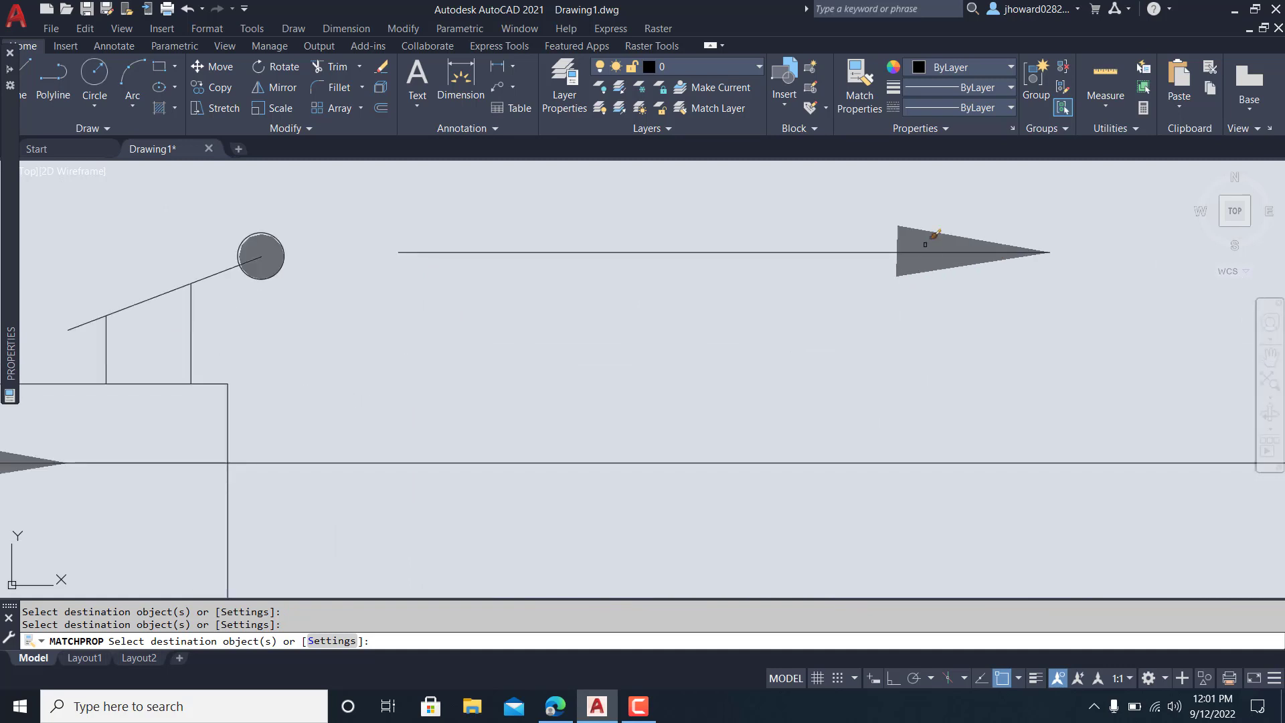
left_click(928, 226)
scroll(930, 231, "down", 6)
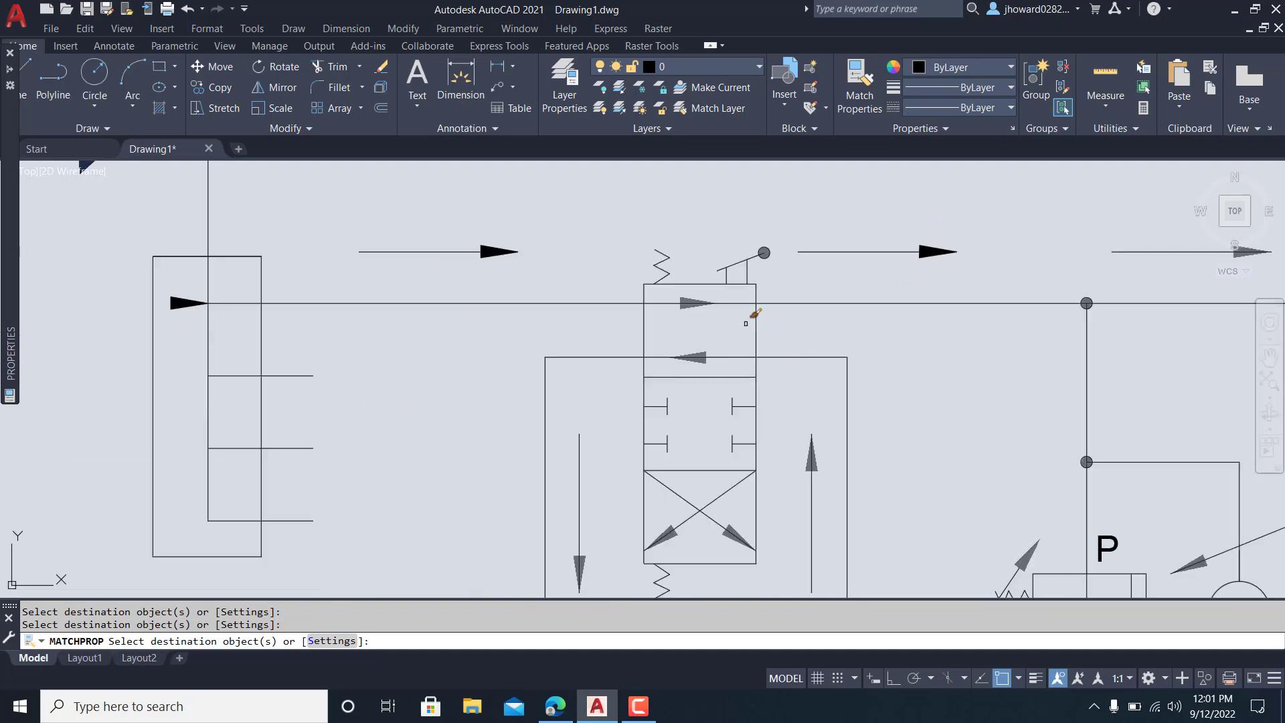
scroll(726, 311, "up", 6)
left_click(602, 252)
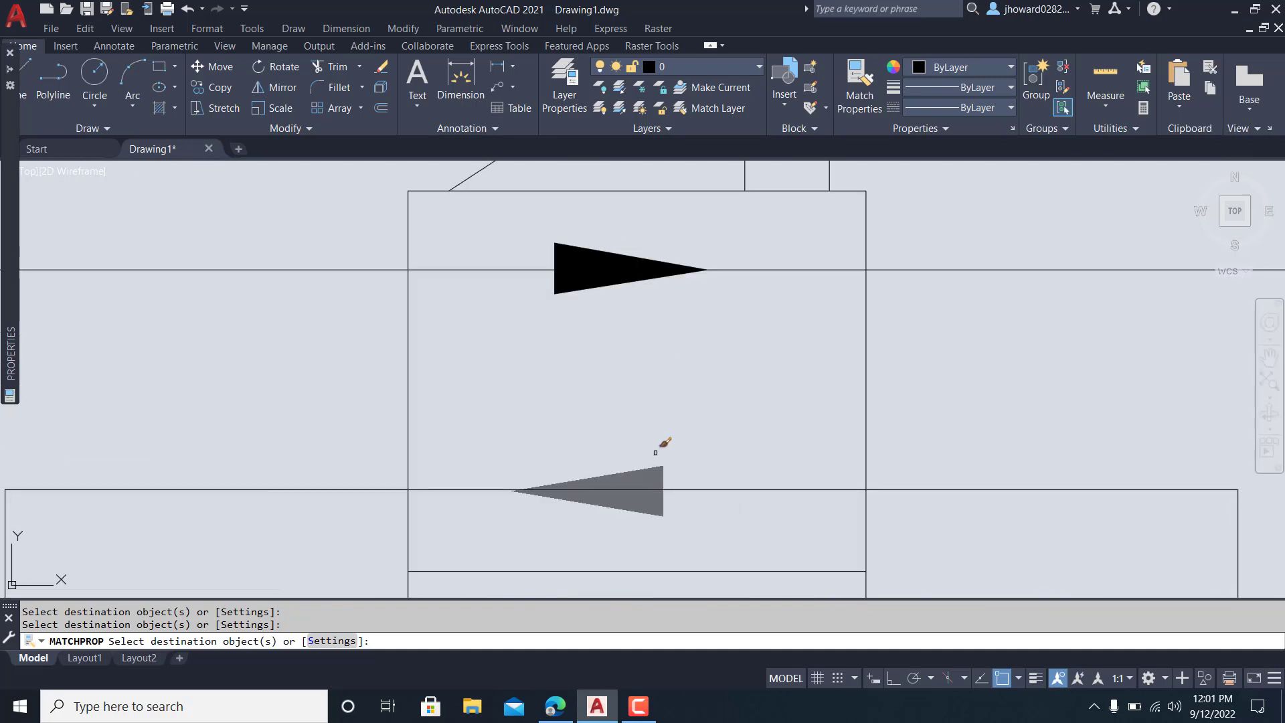
scroll(729, 450, "down", 6)
Step: Apply the matched properties to the flow arrow before GUAGE A and to the arrowhead inside that gauge
scroll(971, 324, "up", 3)
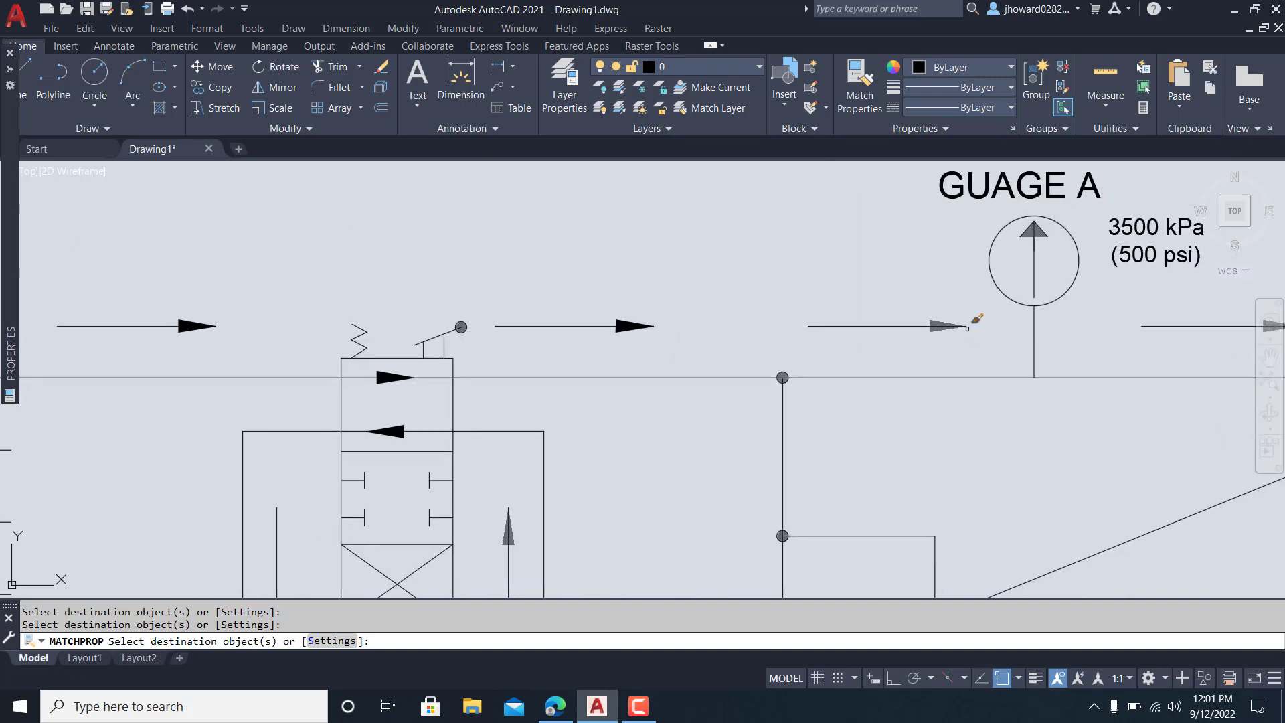
scroll(967, 327, "up", 6)
left_click(765, 337)
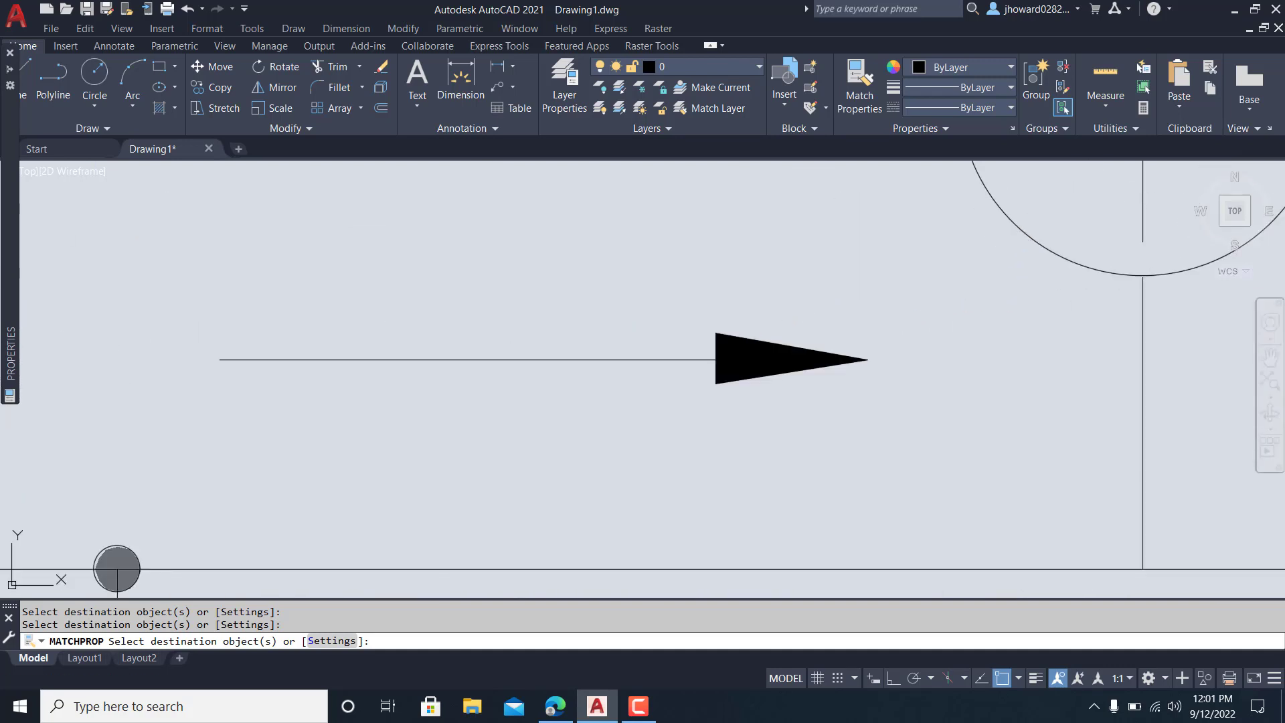
scroll(776, 327, "down", 5)
scroll(854, 281, "up", 3)
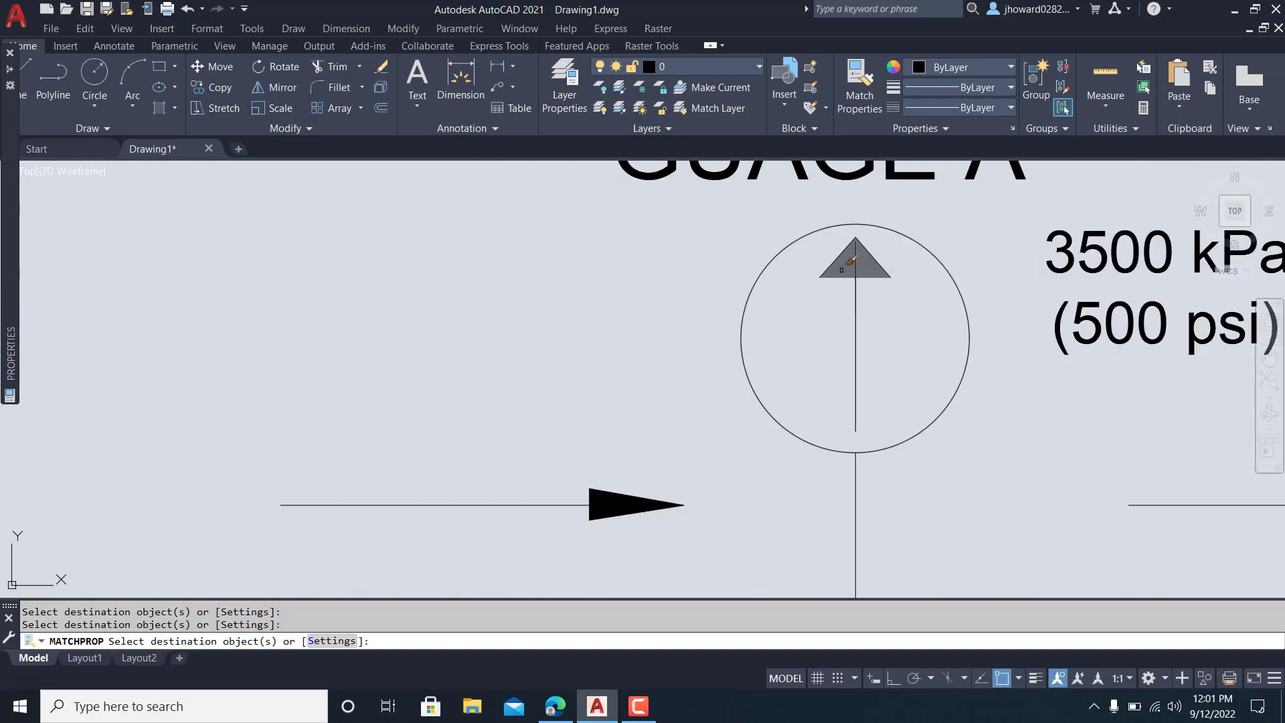
left_click(851, 263)
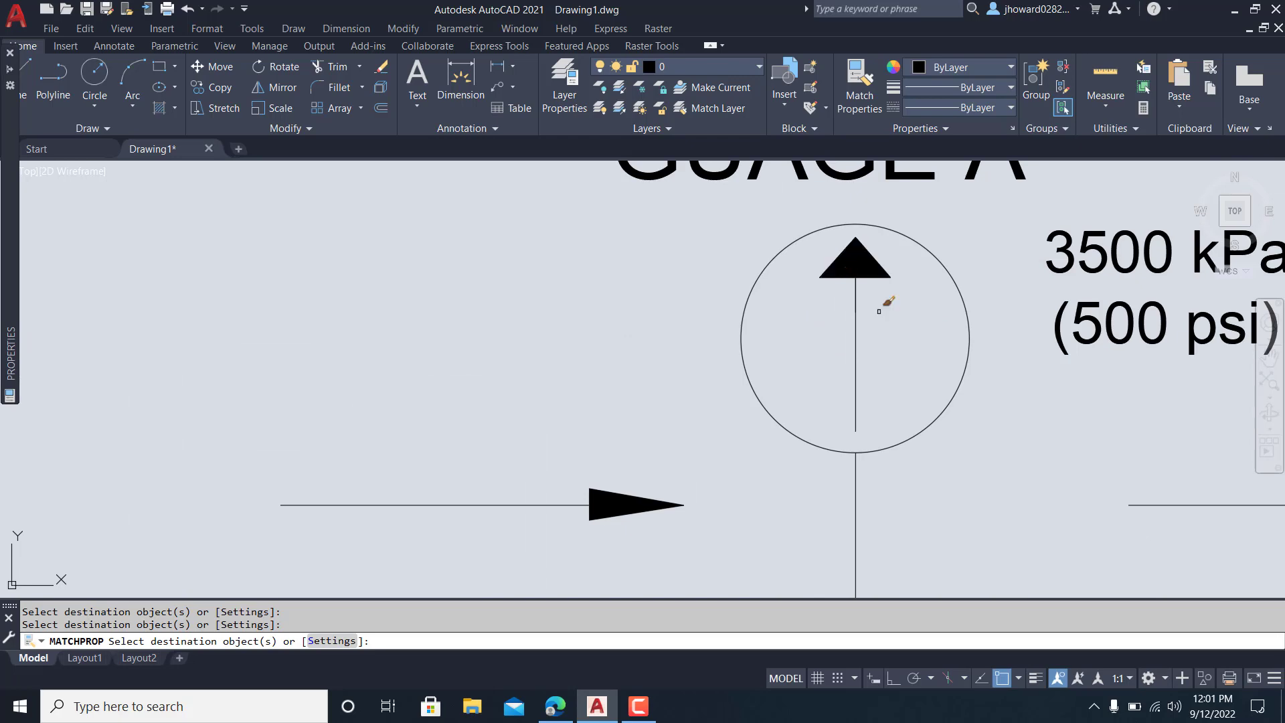
Step: Apply the matched properties to the flow arrow past GUAGE A and to the first downward arrow beside the VALVE CLOSED label
scroll(879, 310, "down", 5)
scroll(783, 312, "up", 5)
left_click(763, 264)
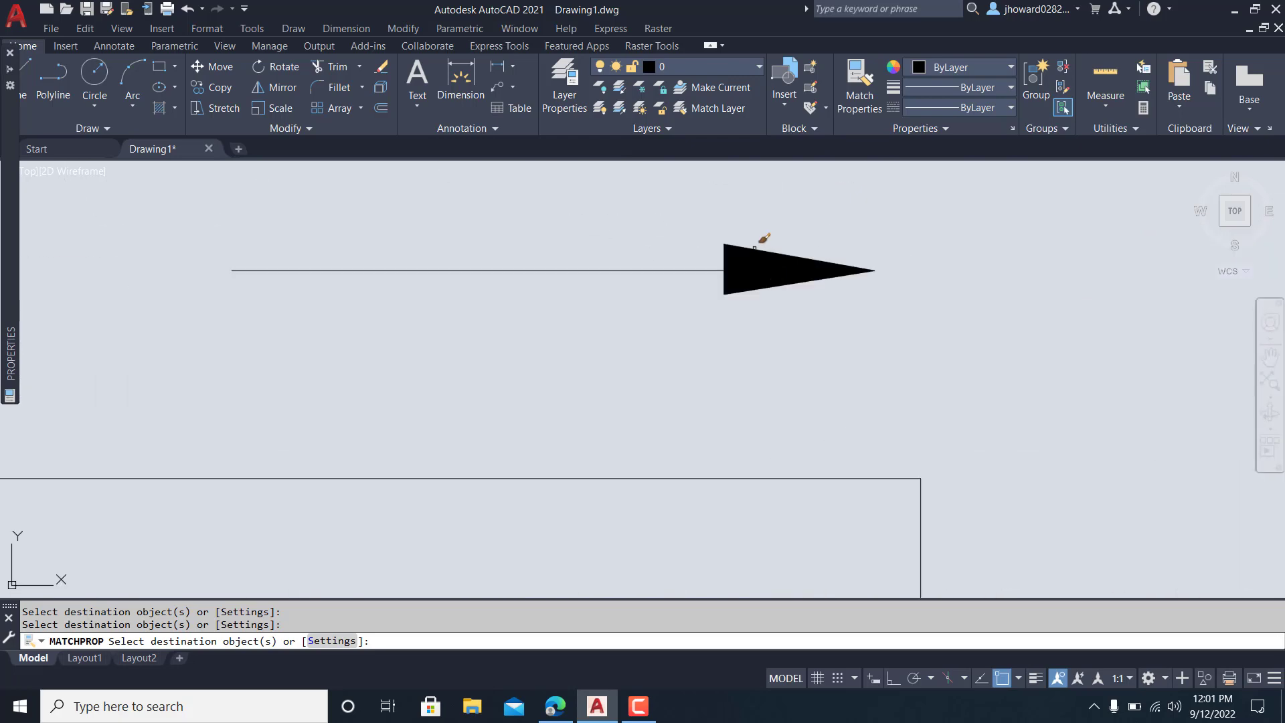
scroll(773, 280, "down", 6)
scroll(847, 473, "up", 5)
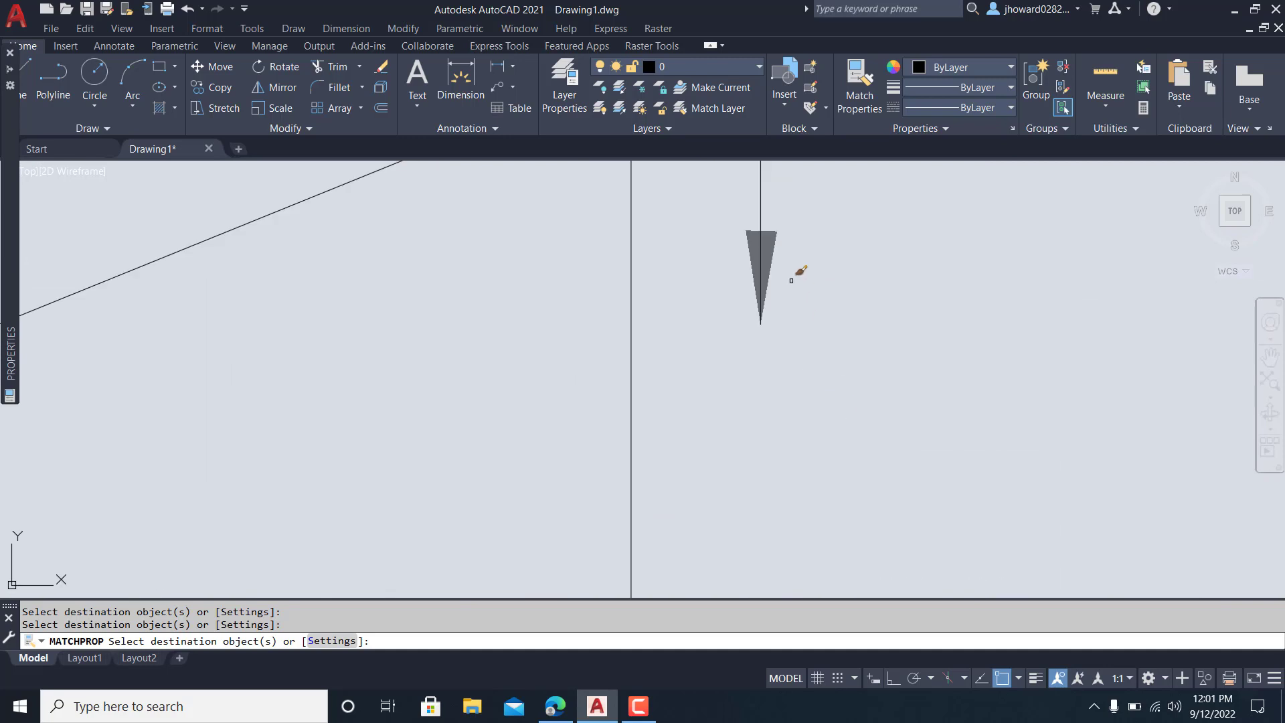
left_click(772, 253)
scroll(784, 291, "down", 5)
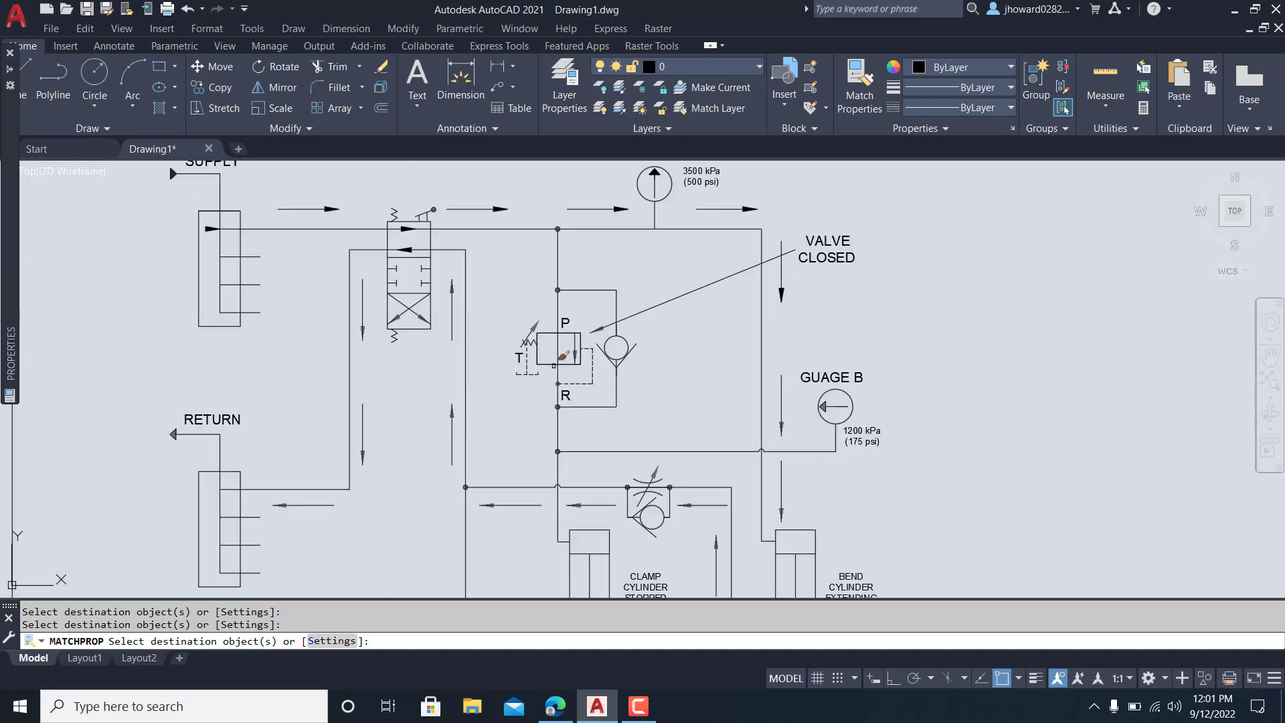
Step: Apply the matched properties to the VALVE CLOSED leader arrowhead, the diagonal arrow over the spring and the arrowhead inside the P–R valve
scroll(574, 347, "up", 6)
left_click(725, 229)
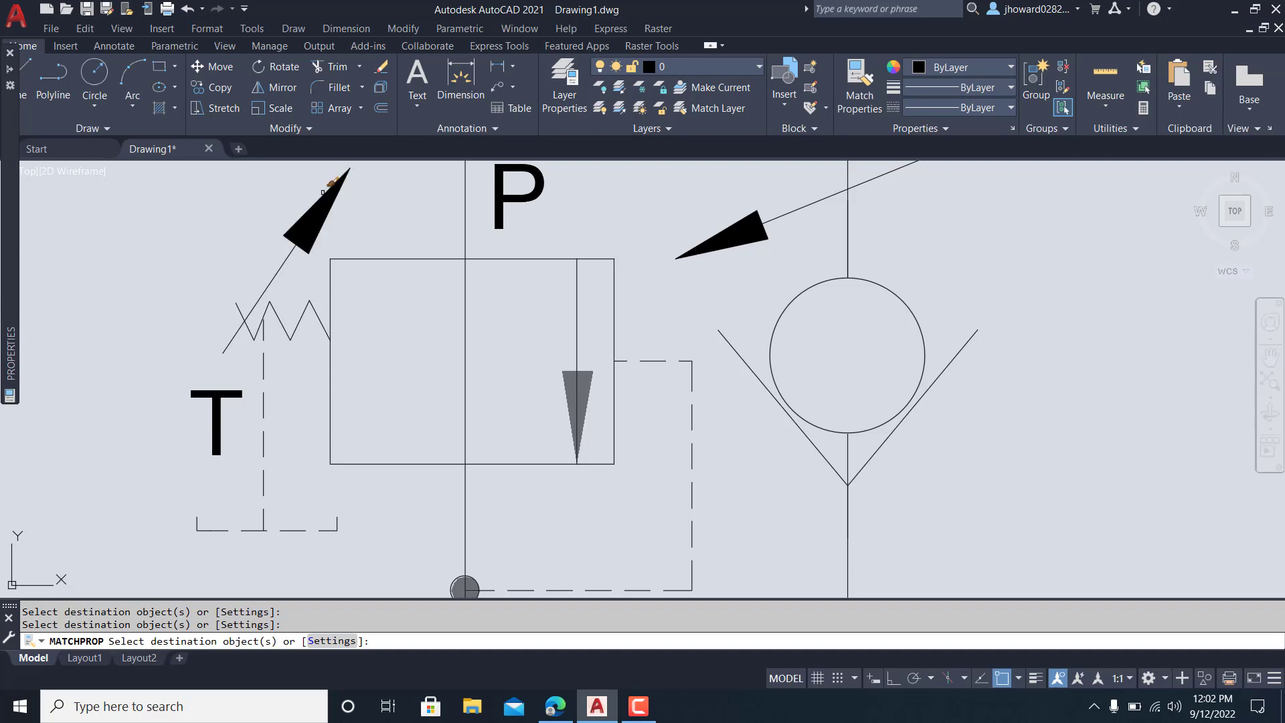
left_click(573, 376)
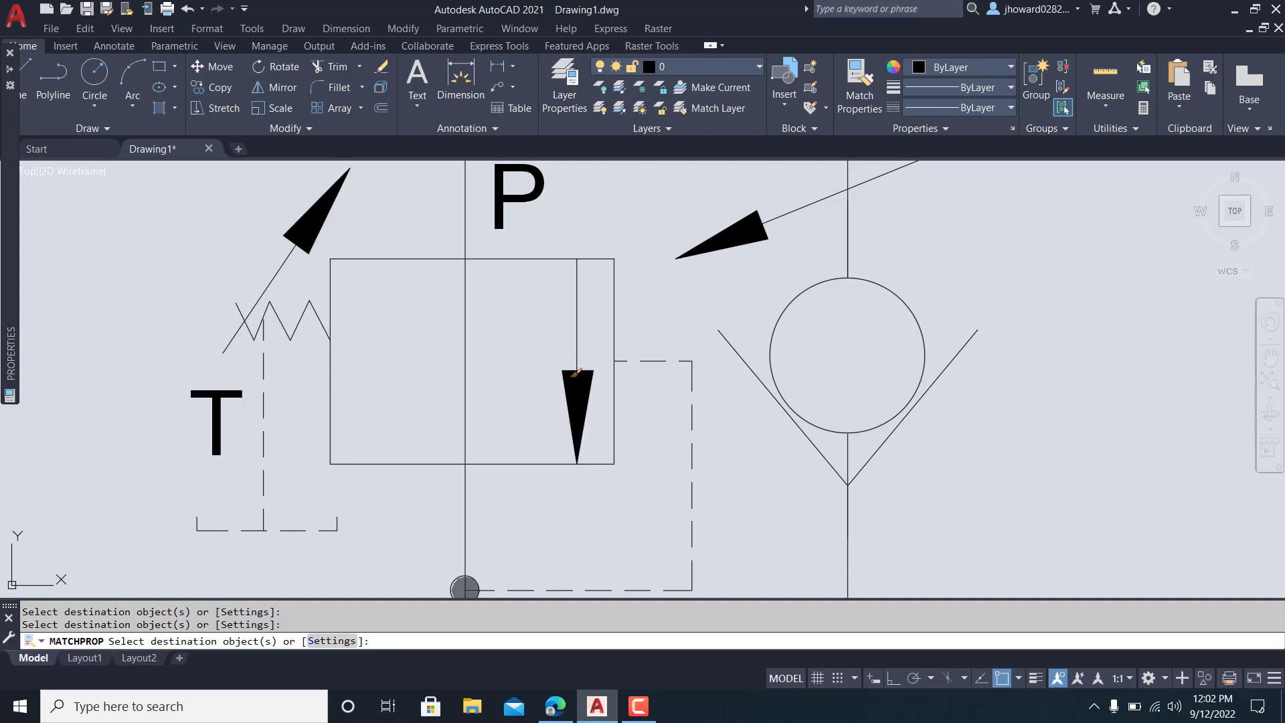
Step: Apply the matched properties to the two crossed arrowheads in the directional valve's lower section
scroll(575, 371, "down", 3)
middle_click_drag(445, 452, 623, 341)
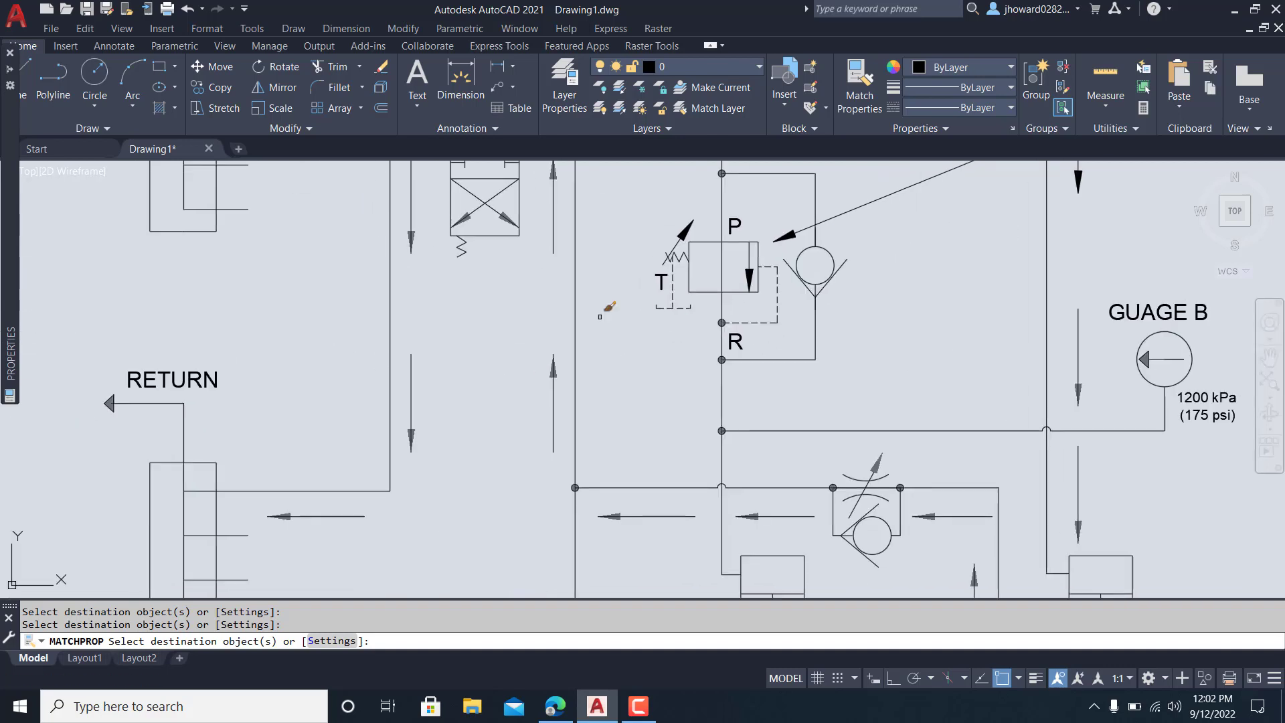
scroll(524, 235, "up", 3)
middle_click_drag(480, 210, 530, 316)
left_click(480, 255)
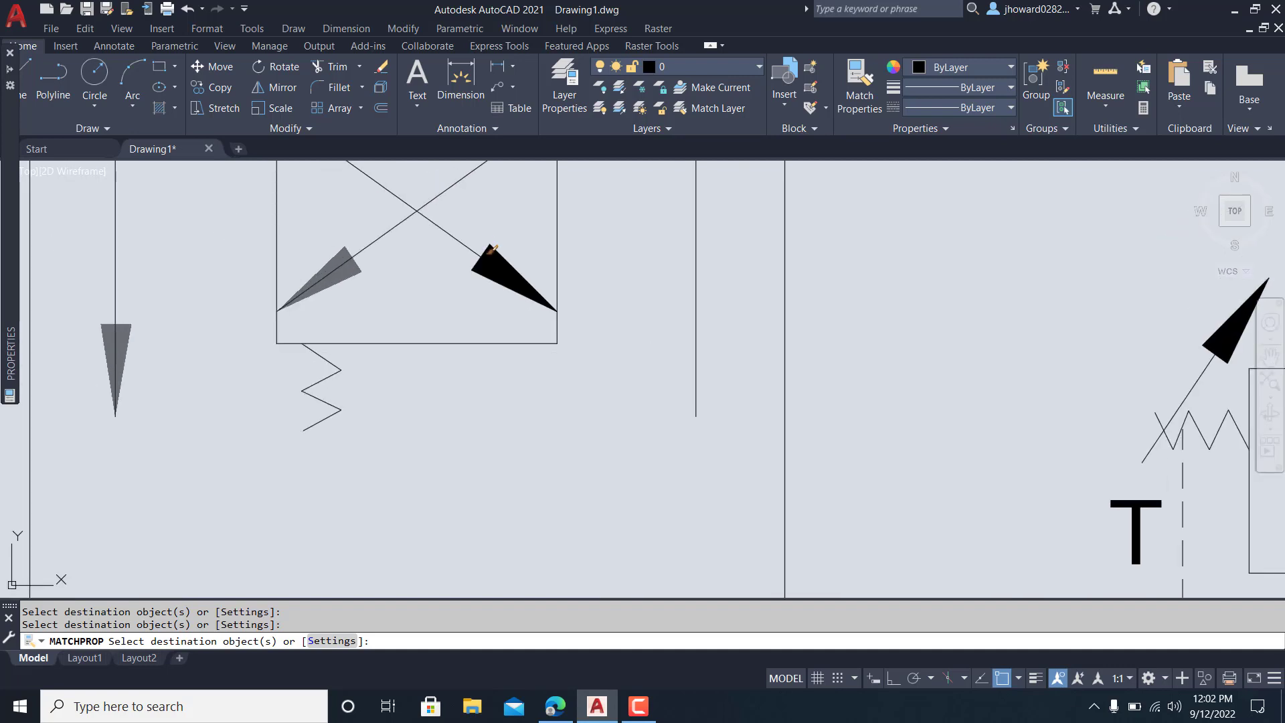
left_click(340, 249)
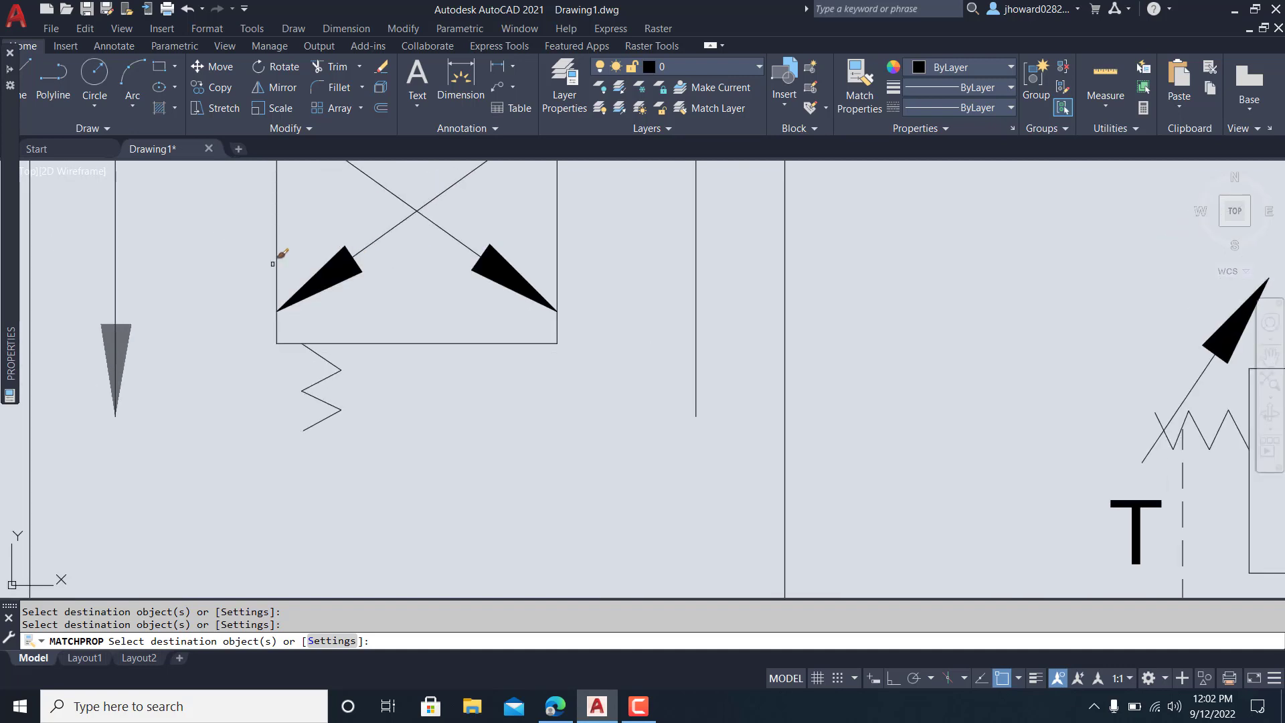
Step: Apply the matched properties to the downward flow arrow just left of the directional valve
left_click(123, 344)
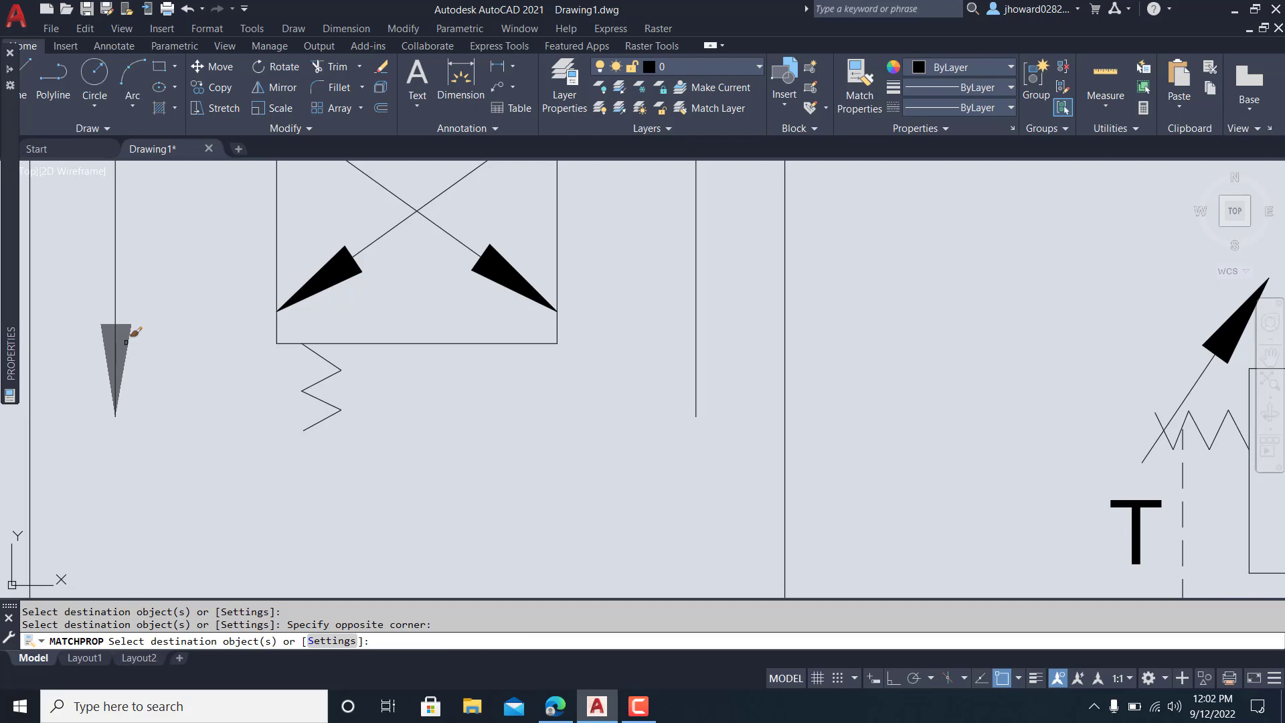
left_click(126, 342)
scroll(240, 421, "down", 6)
scroll(241, 425, "up", 3)
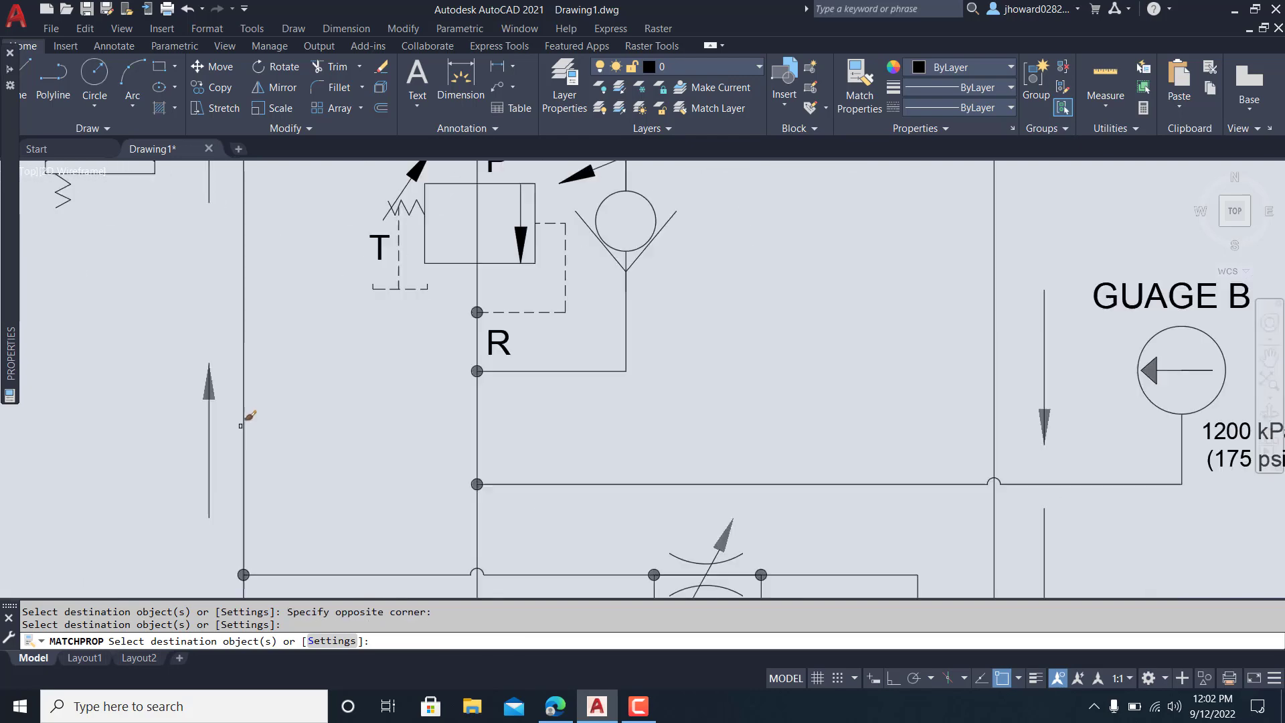
Step: Apply the matched properties to the upward flow arrow right of the directional valve and the lower downward flow arrow on its left
scroll(240, 422, "up", 3)
scroll(211, 368, "down", 8)
middle_click_drag(146, 410, 264, 366)
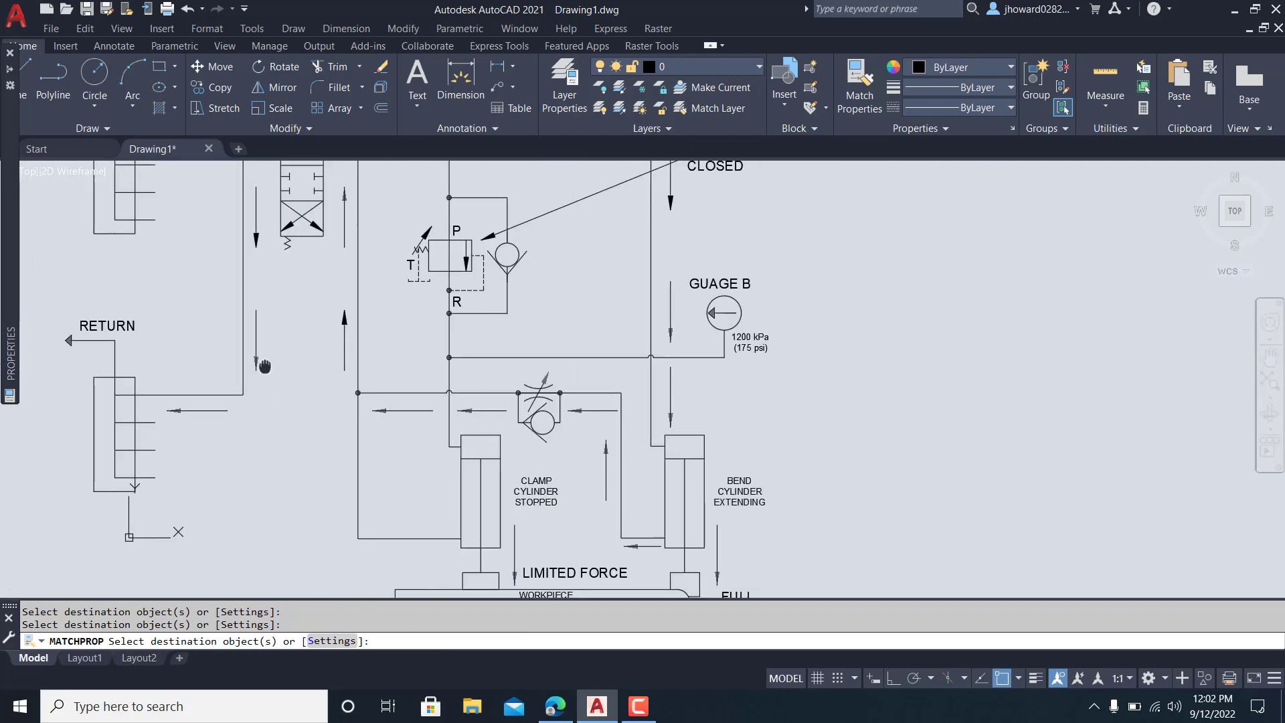
scroll(264, 366, "up", 5)
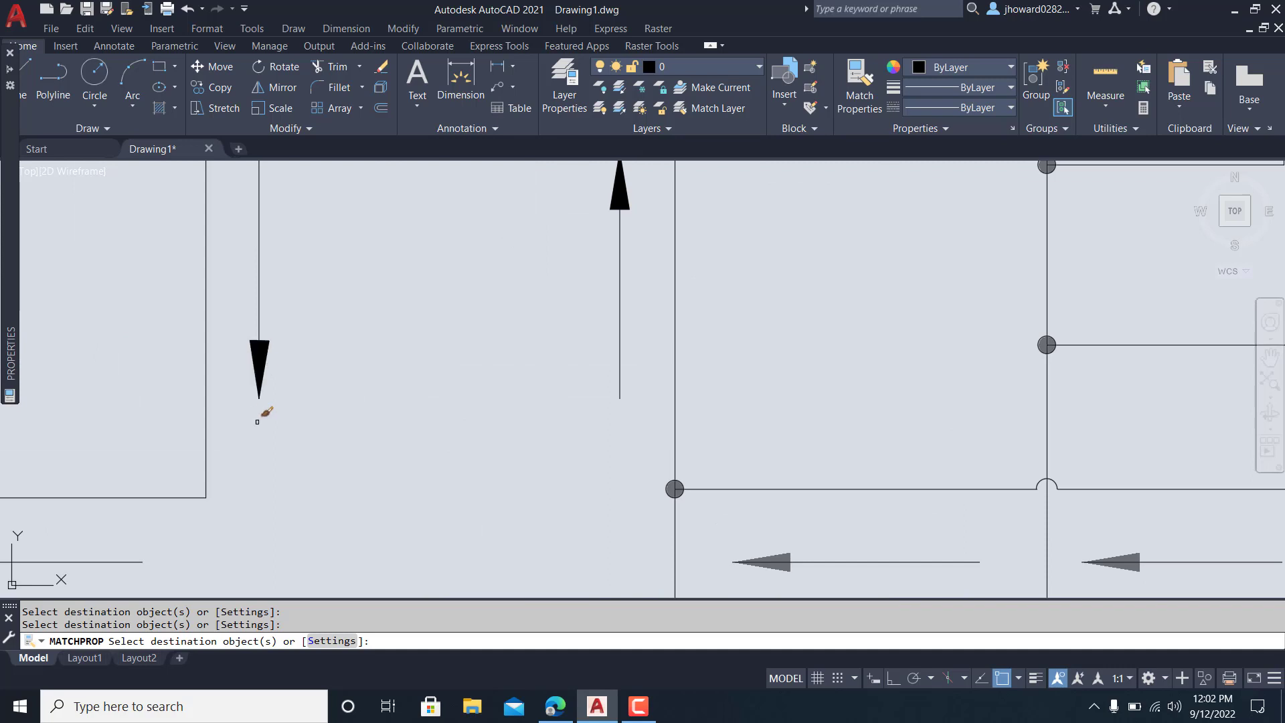
Step: Apply the matched properties to the RETURN line's leftward flow arrow and the two leftward arrows before the flow control valve
middle_click_drag(257, 421, 426, 340)
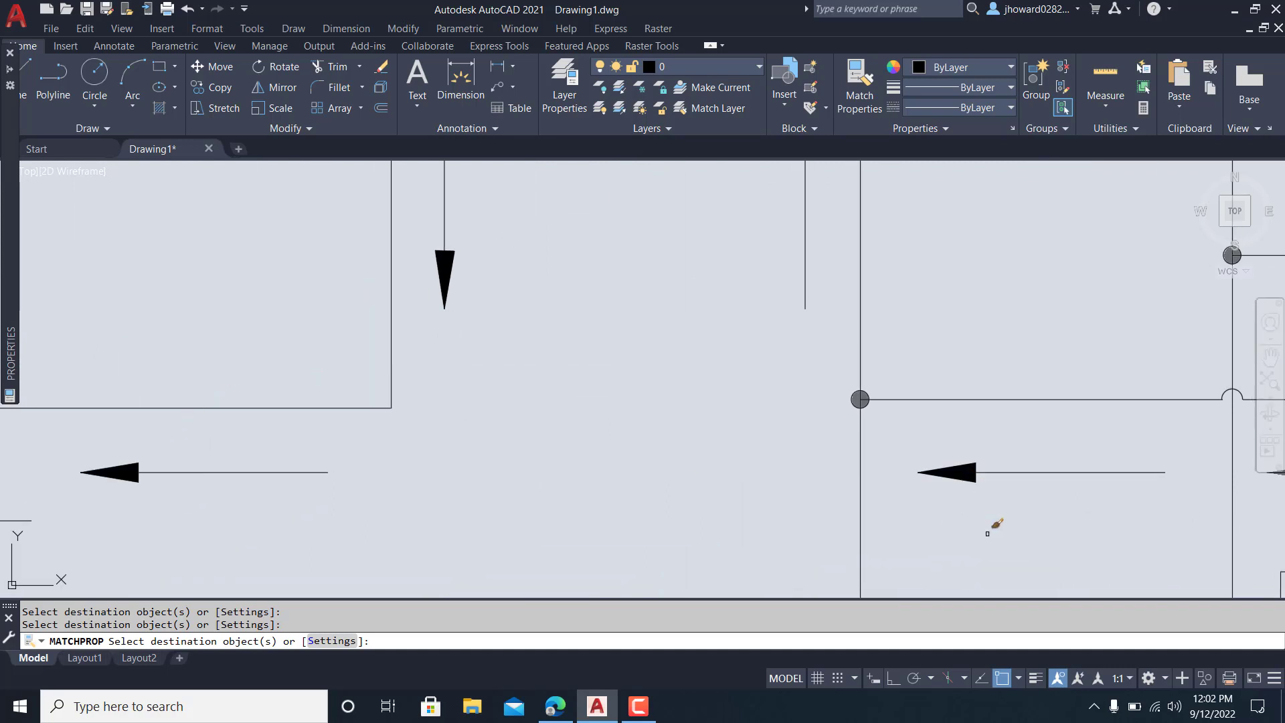
scroll(987, 534, "down", 2)
scroll(869, 449, "up", 6)
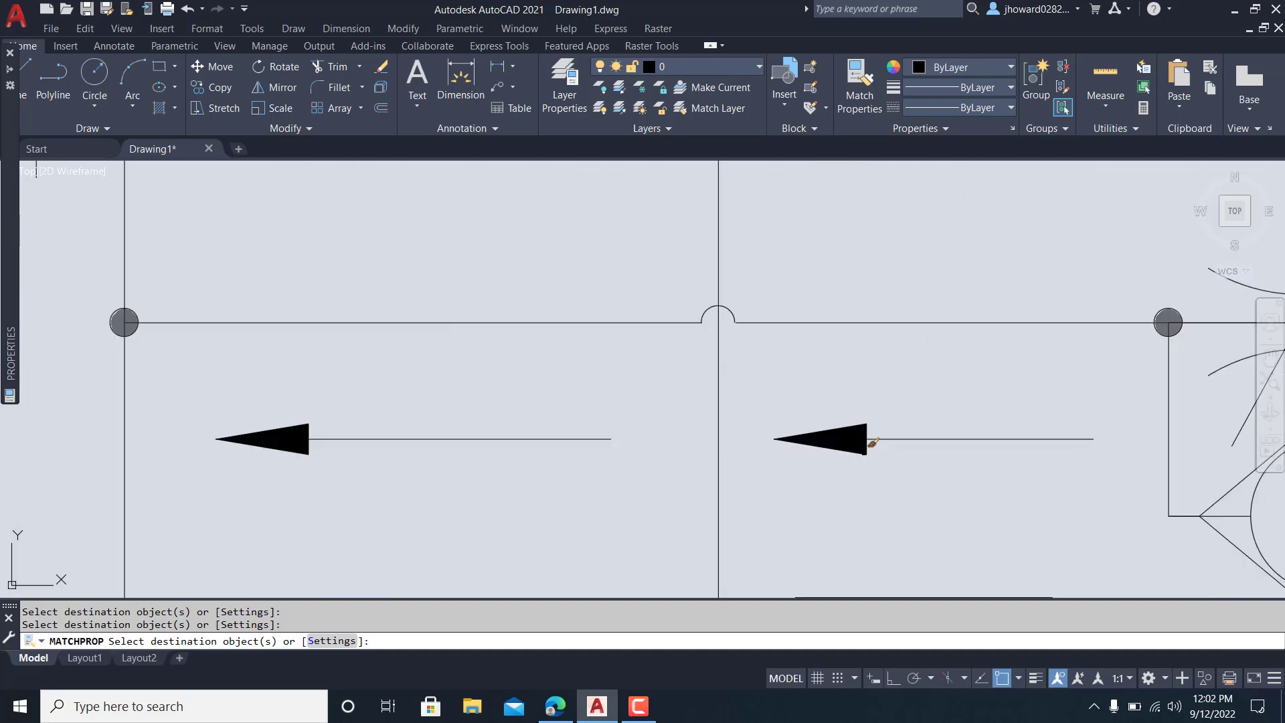
Step: Apply the matched properties to the leftward arrow right of the flow control valve, the upward arrow below it and the downward arrow entering the bend cylinder
scroll(1038, 517, "down", 1)
middle_click_drag(1027, 516, 452, 404)
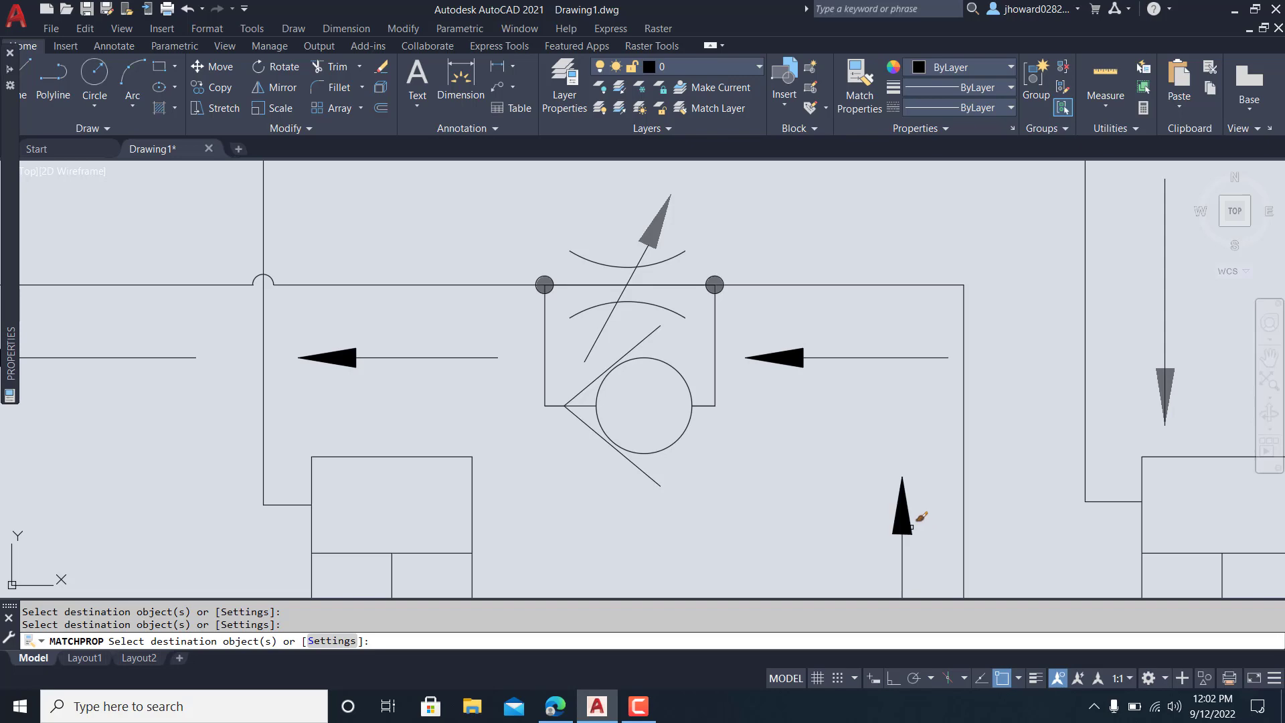
left_click(1167, 378)
Step: Apply the matched properties to the bend cylinder's outlet arrow and the LIMITED FORCE and FULL FORCE arrows, finishing property matching
scroll(1166, 418, "down", 3)
middle_click_drag(1168, 420, 937, 374)
scroll(967, 462, "up", 5)
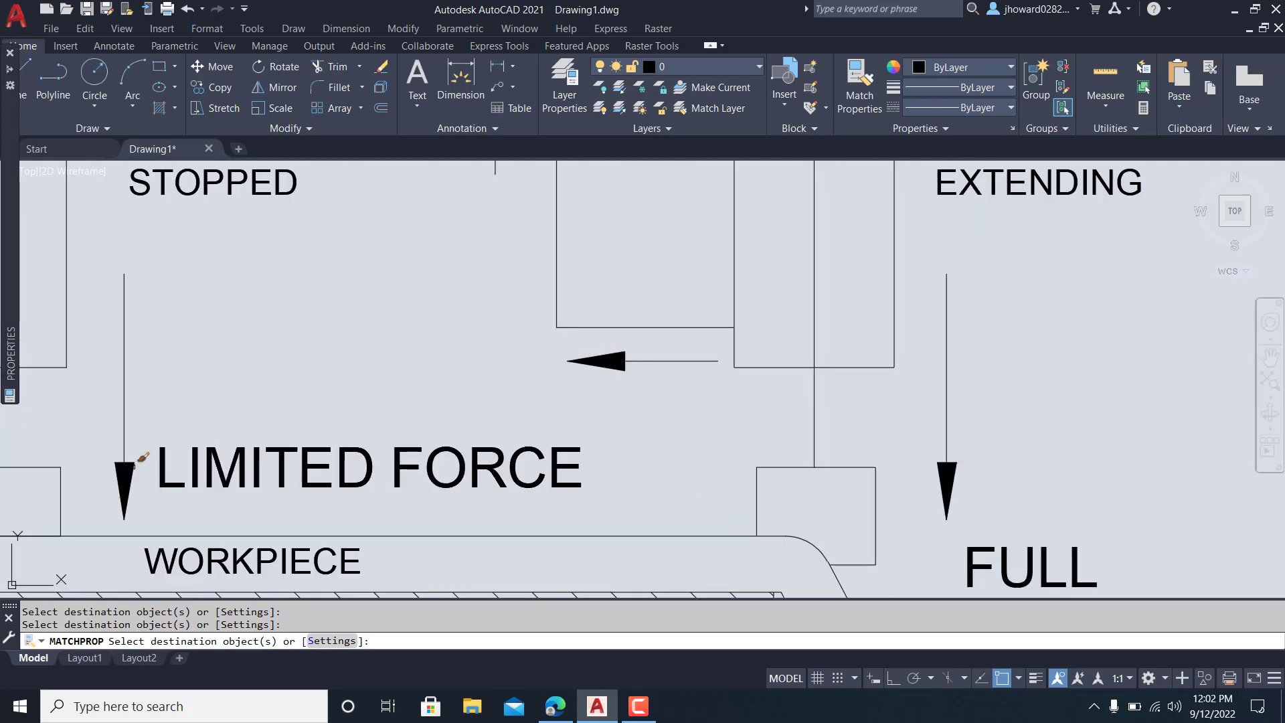
scroll(178, 434, "down", 2)
key("Escape")
Step: Delete the imported faceted hatch inside the junction dot just above the letter R
scroll(711, 506, "down", 4)
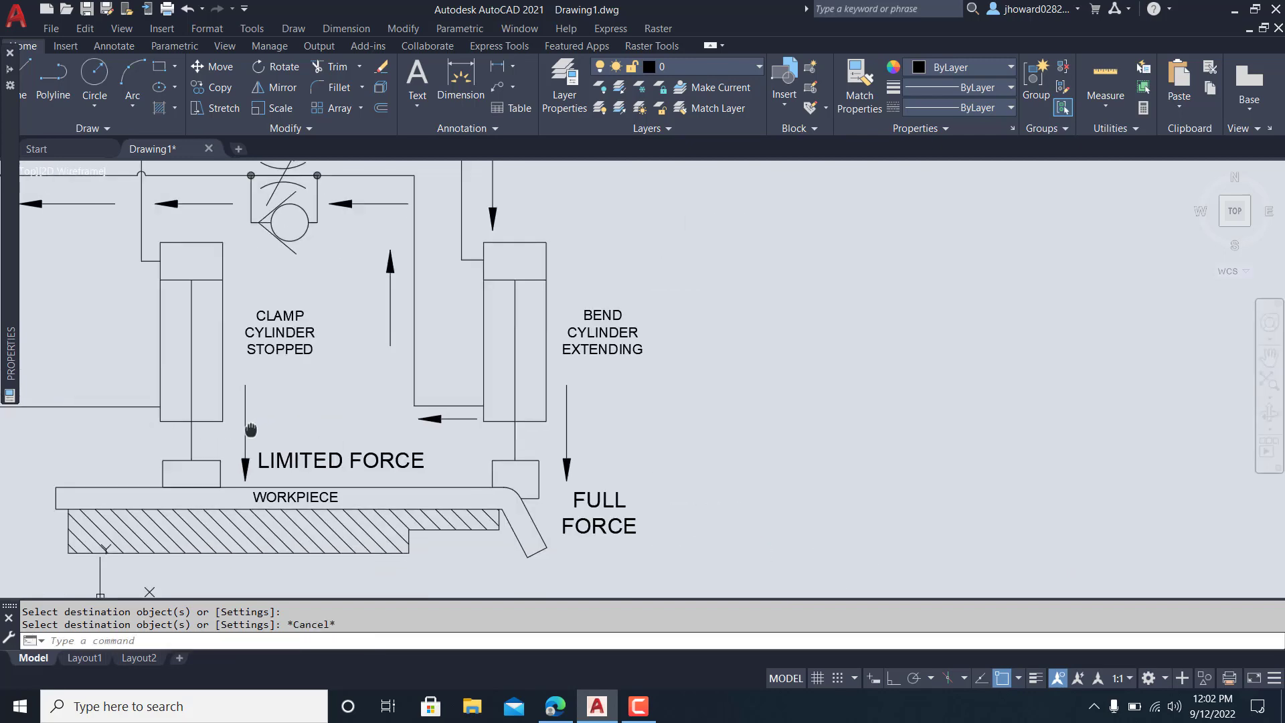
scroll(512, 436, "up", 4)
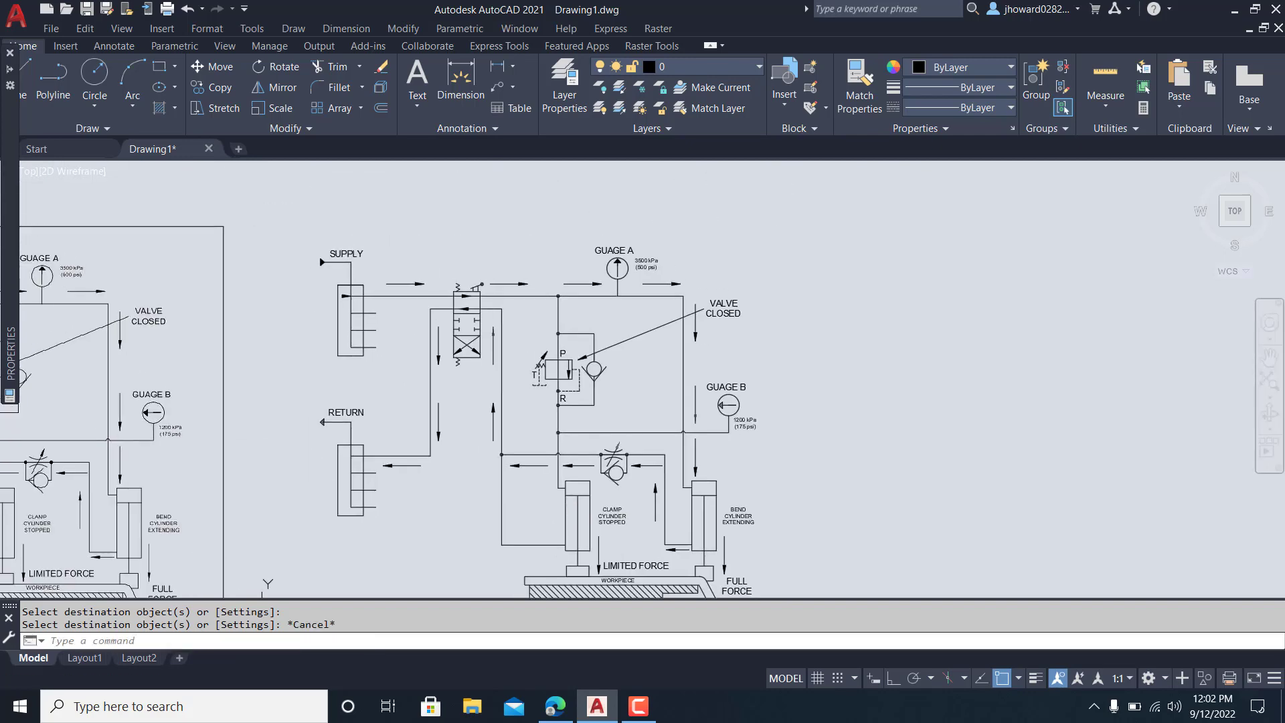
scroll(520, 405, "up", 10)
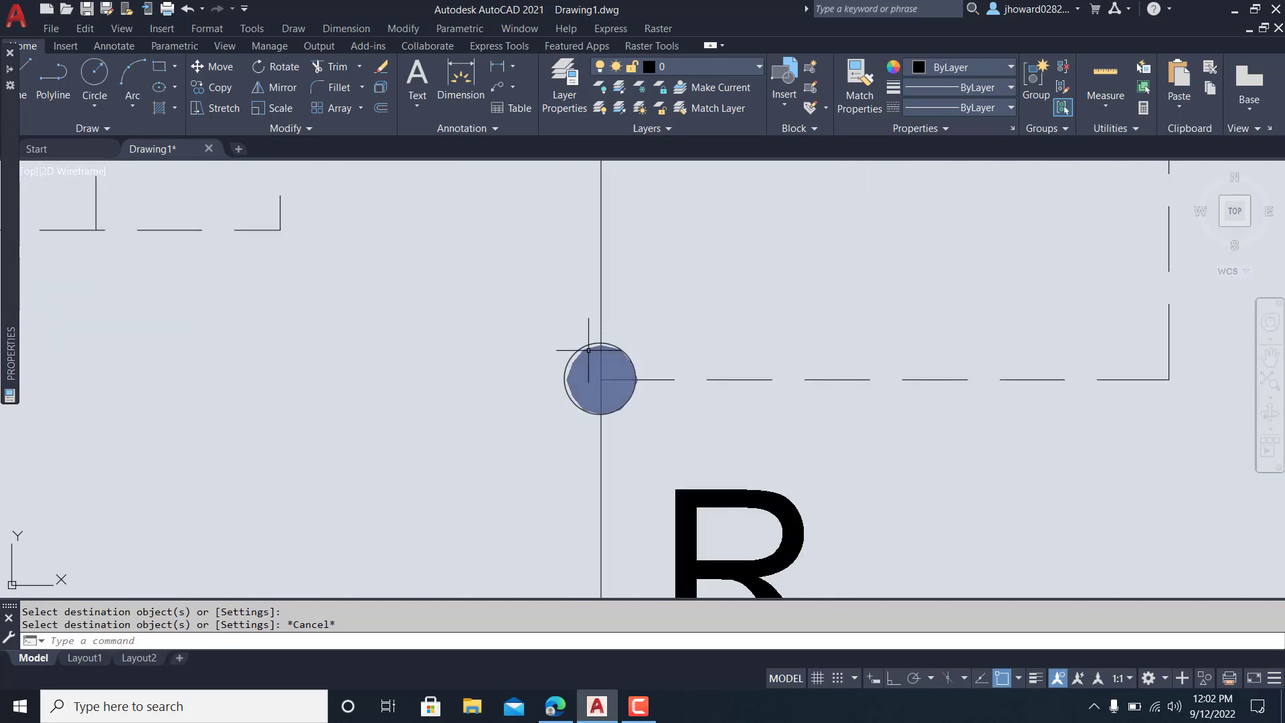
scroll(589, 344, "up", 6)
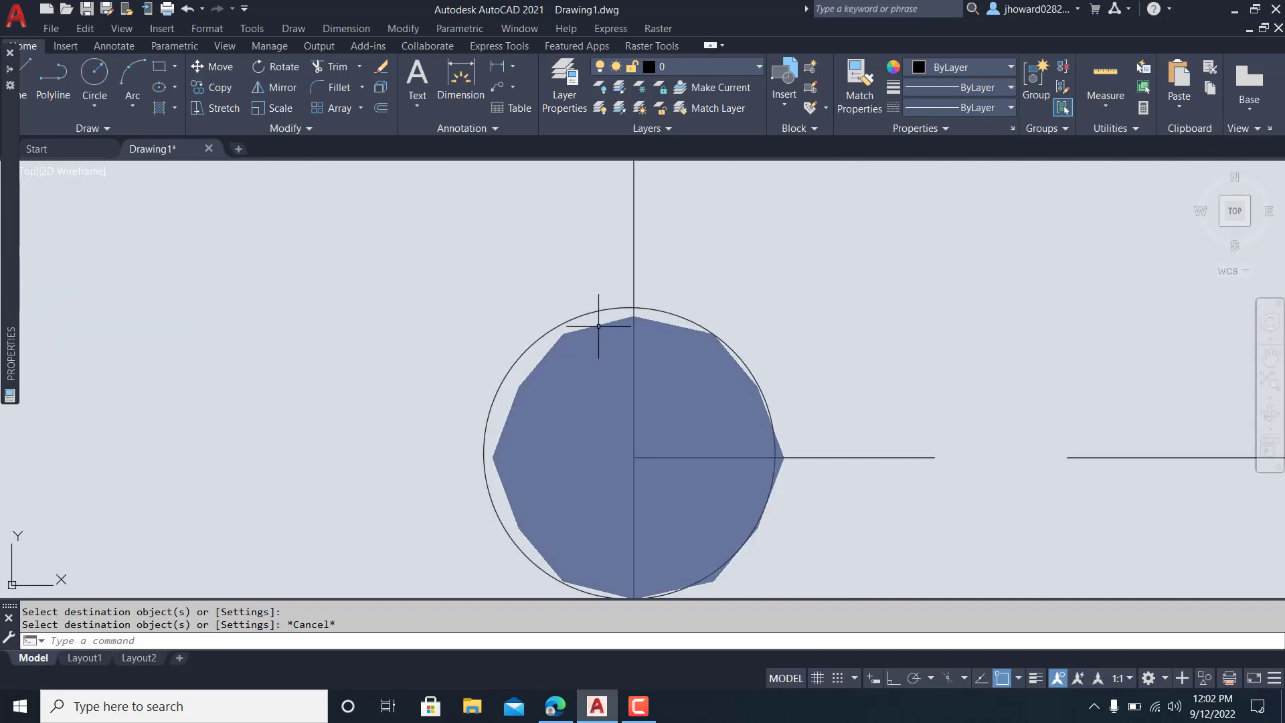
left_click(594, 322)
left_click(597, 325)
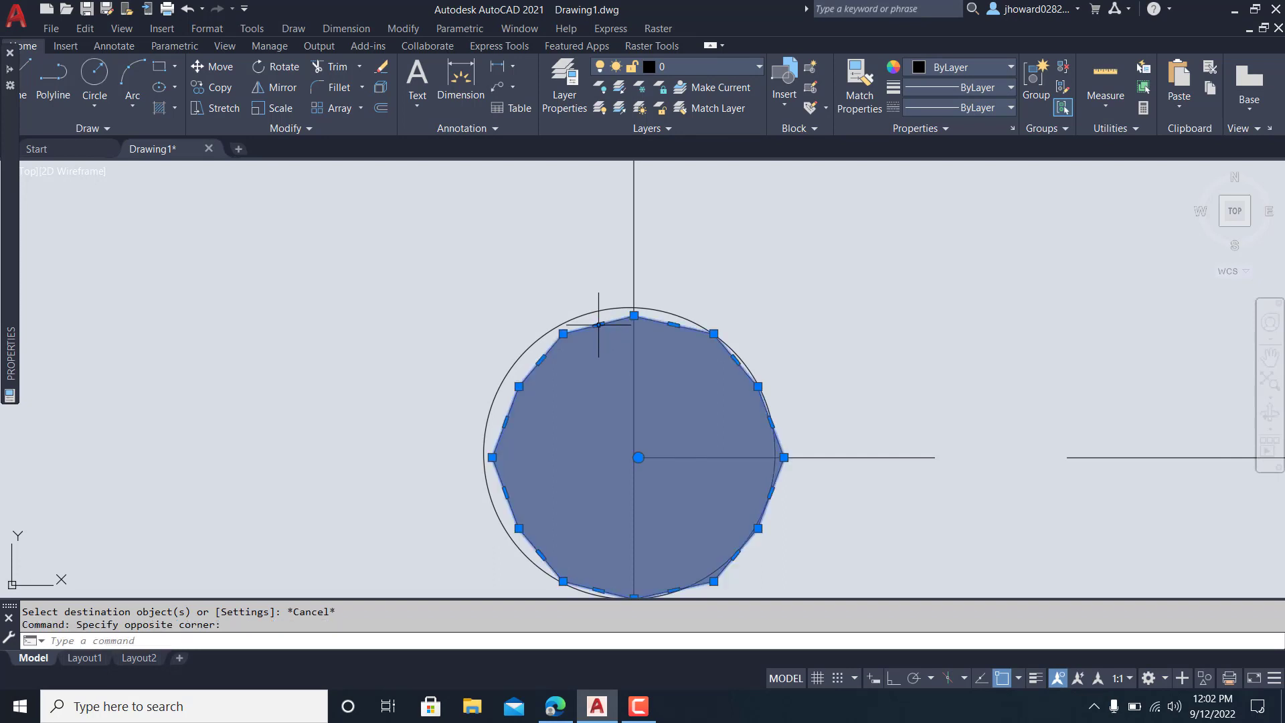
mouse_move(597, 327)
key("Delete")
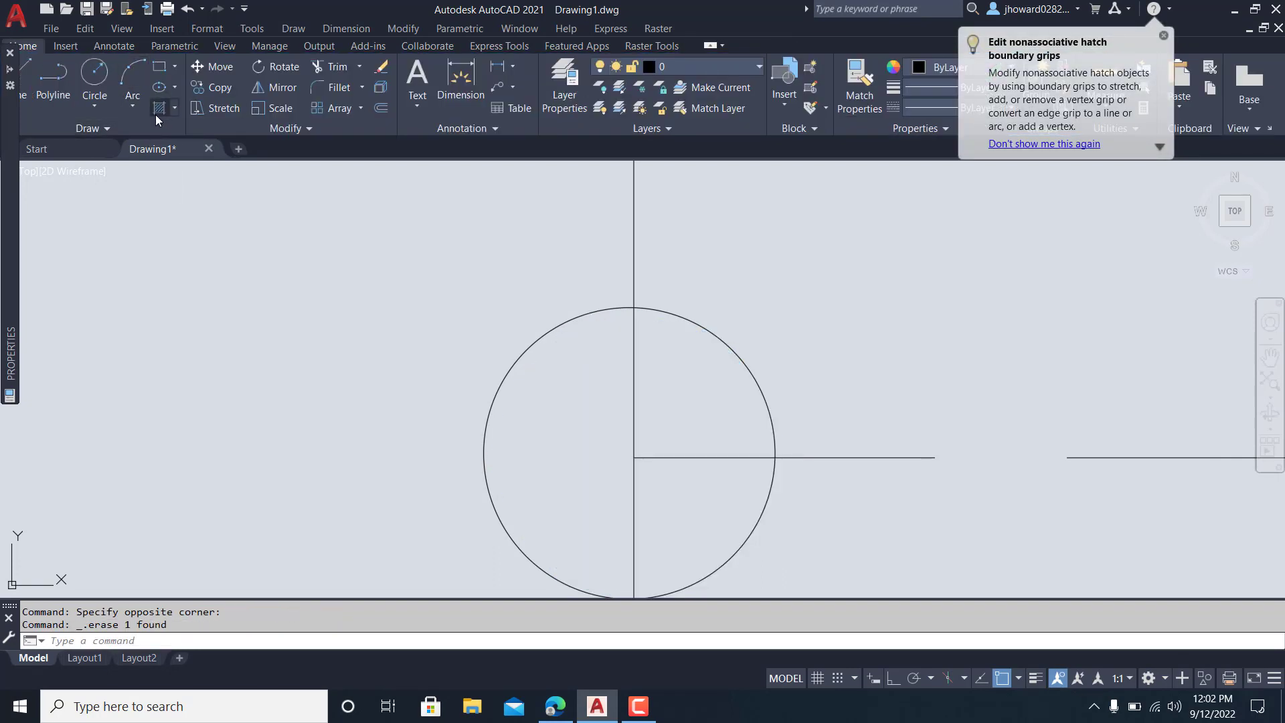
Step: Fill all regions of the junction circle above R with a SOLID hatch at 0 transparency
left_click(157, 110)
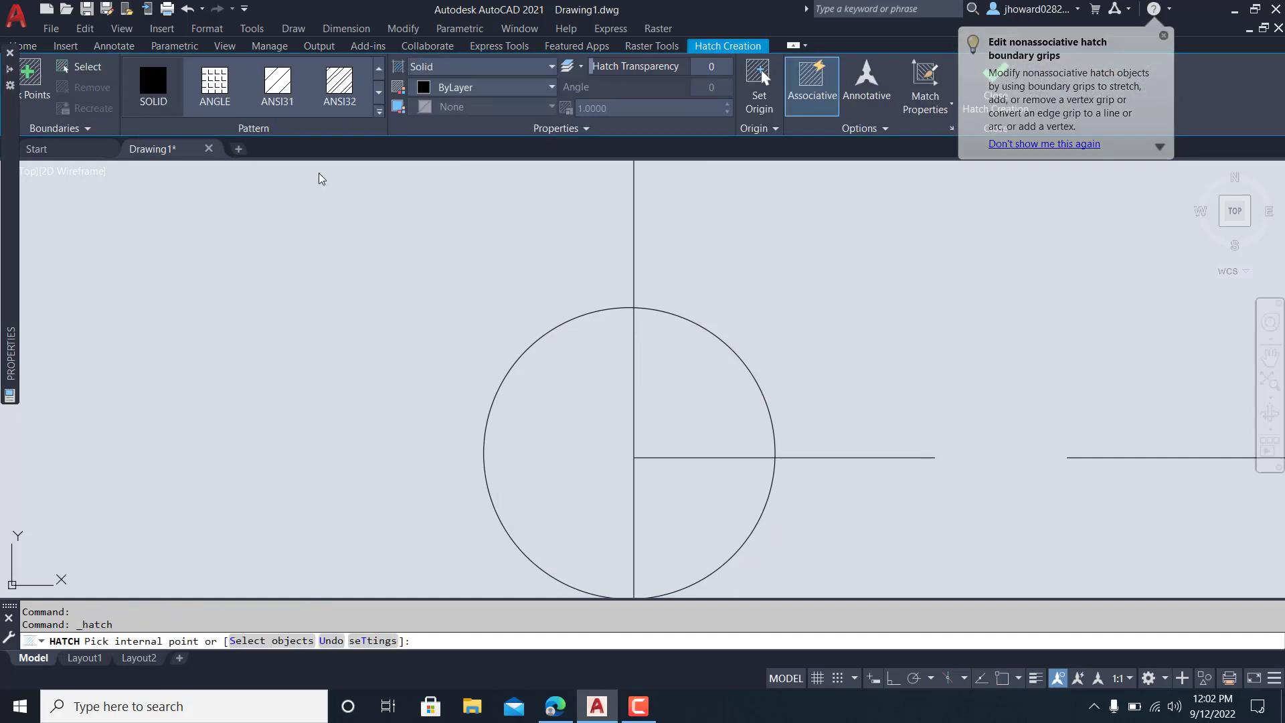
left_click(544, 372)
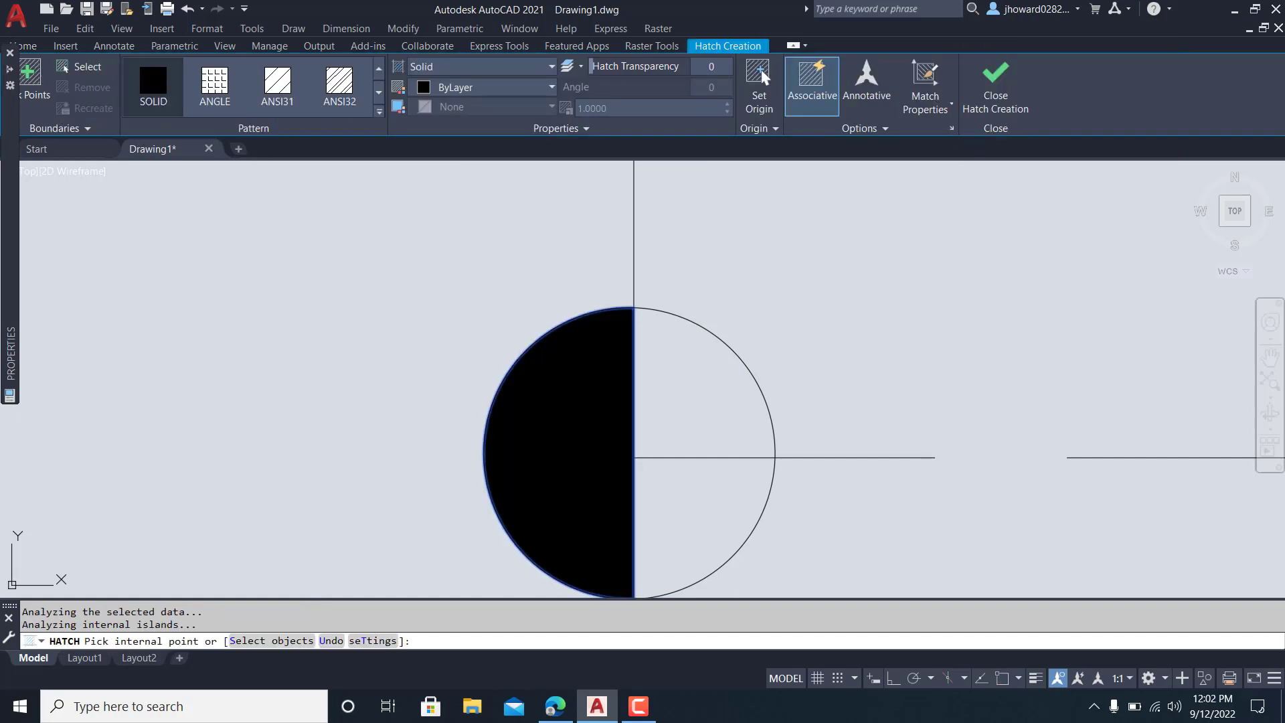
left_click(659, 365)
left_click(680, 476)
key("Return")
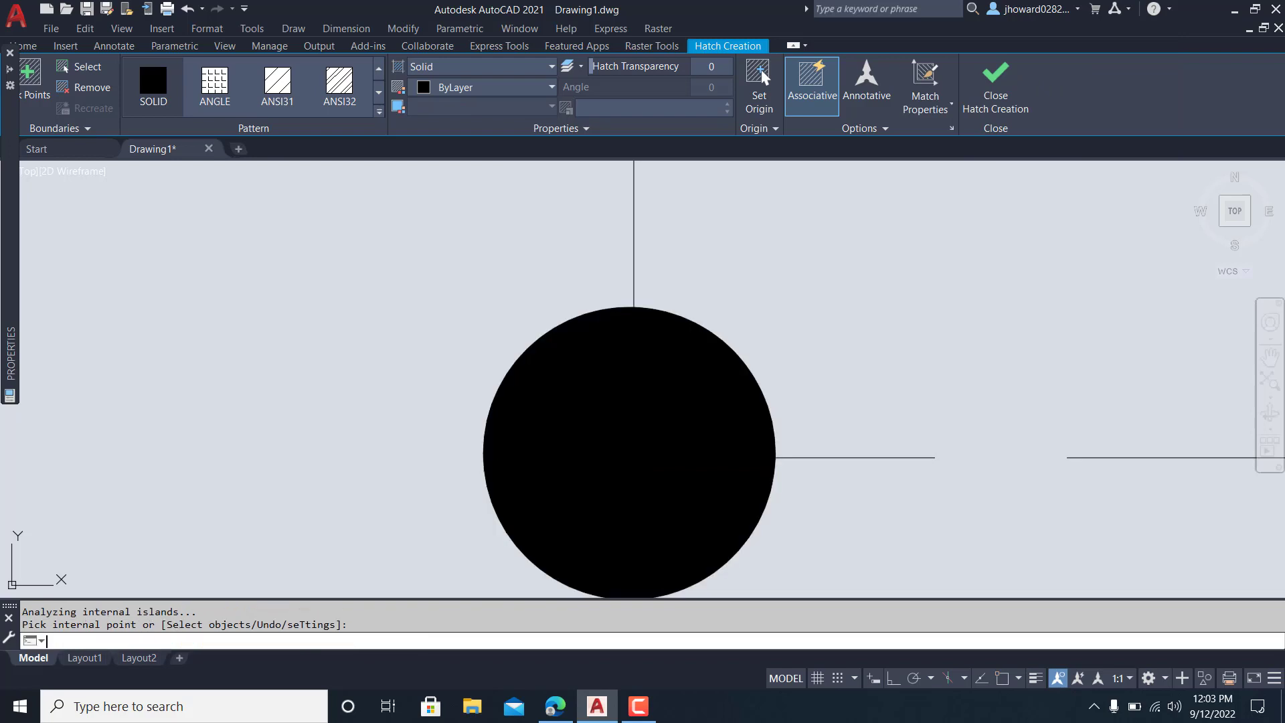
Step: Delete the imported faceted hatch inside the junction dot on the supply line above the P–R valve
scroll(683, 453, "down", 6)
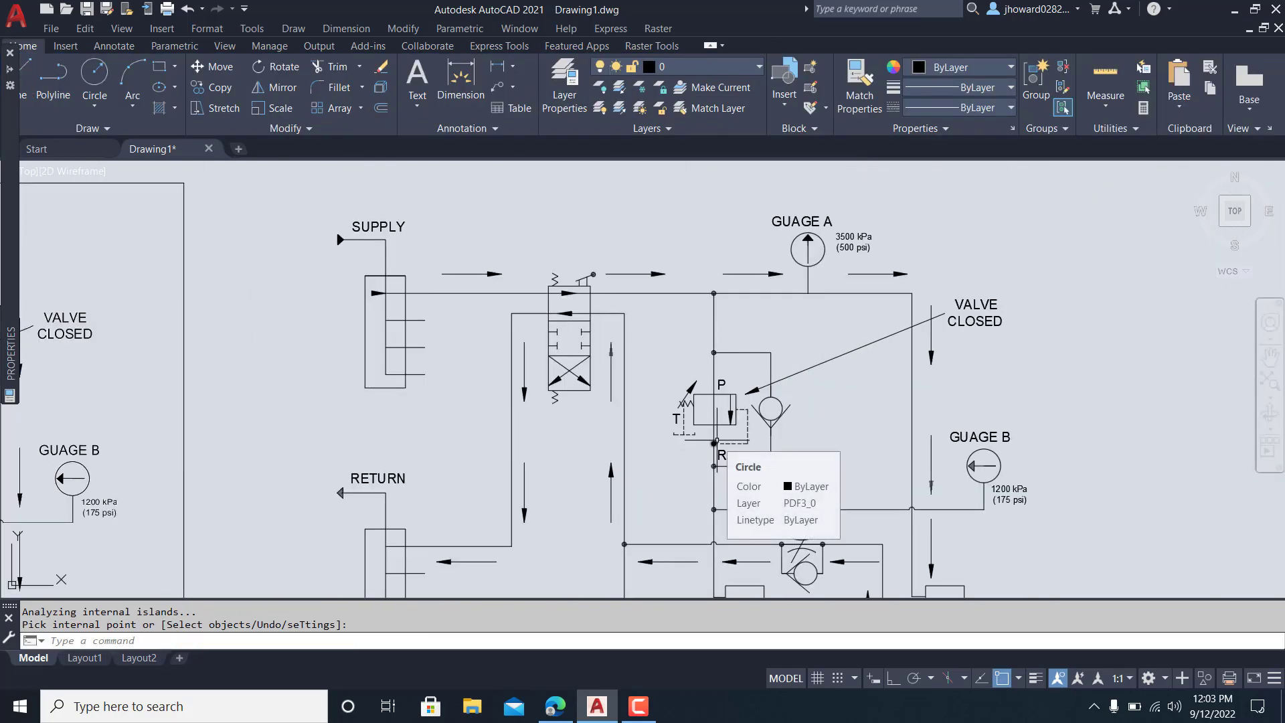
scroll(715, 442, "up", 10)
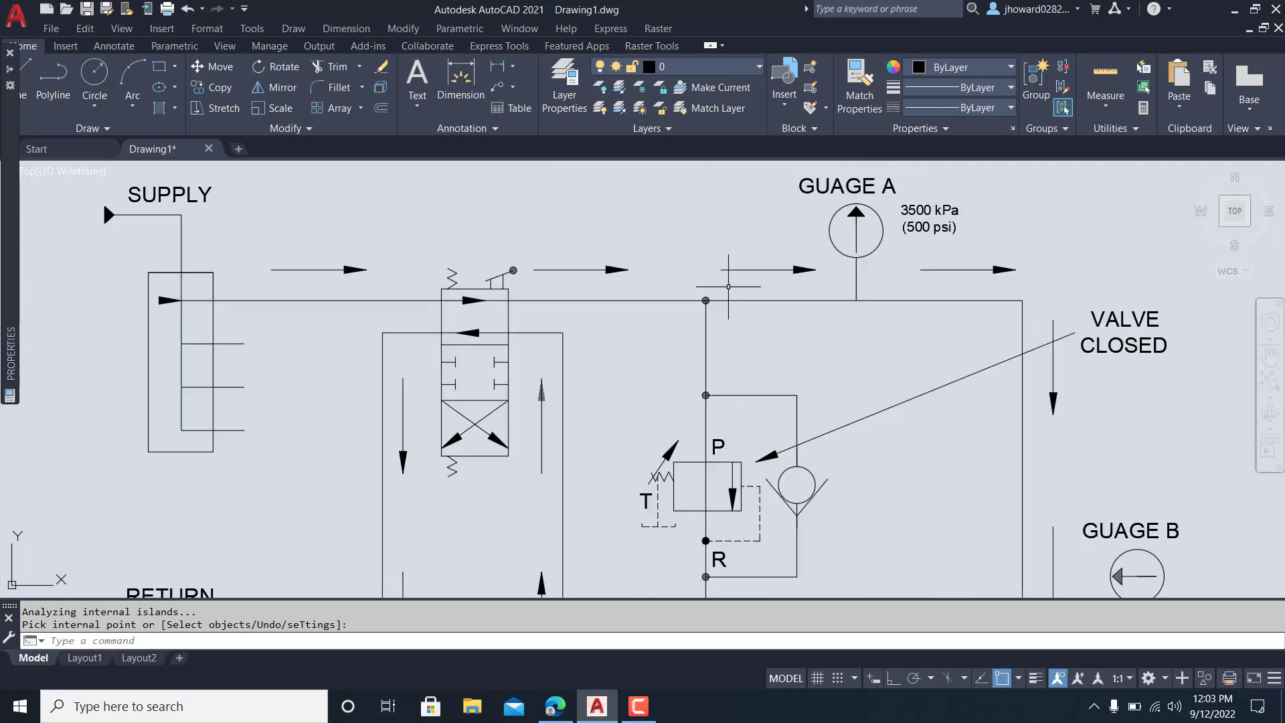
scroll(676, 317, "up", 5)
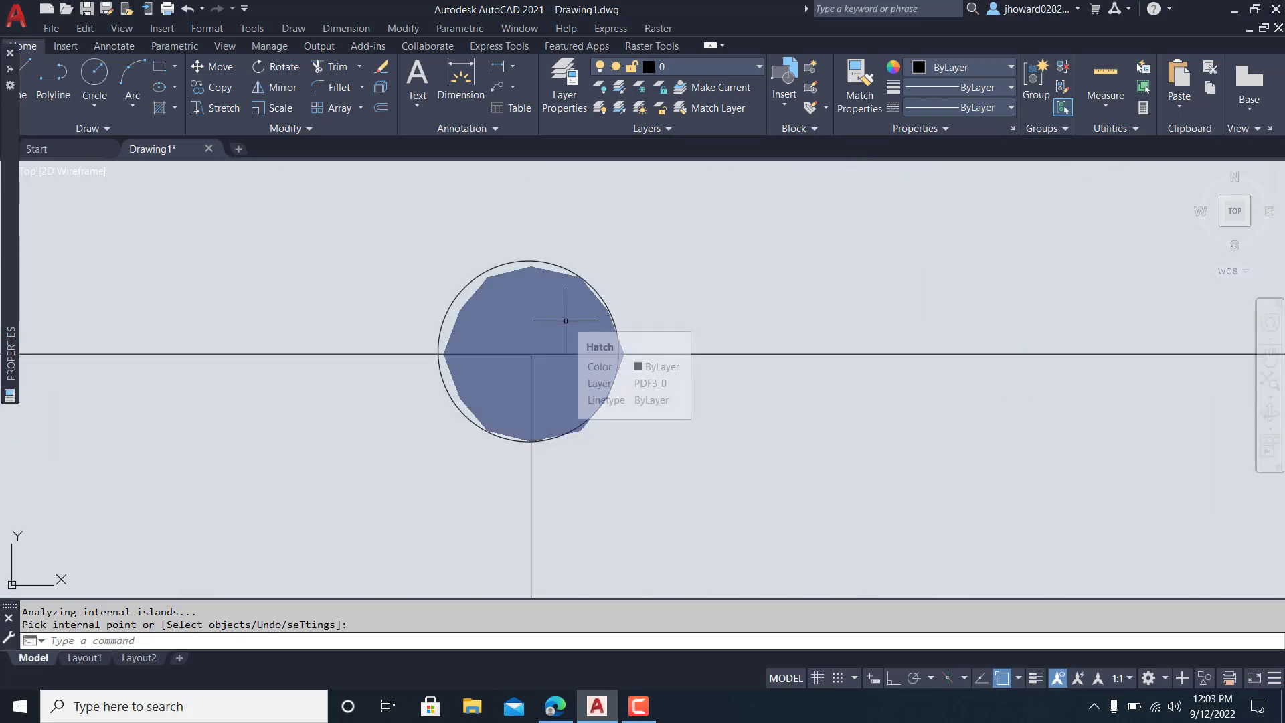
scroll(526, 285, "up", 4)
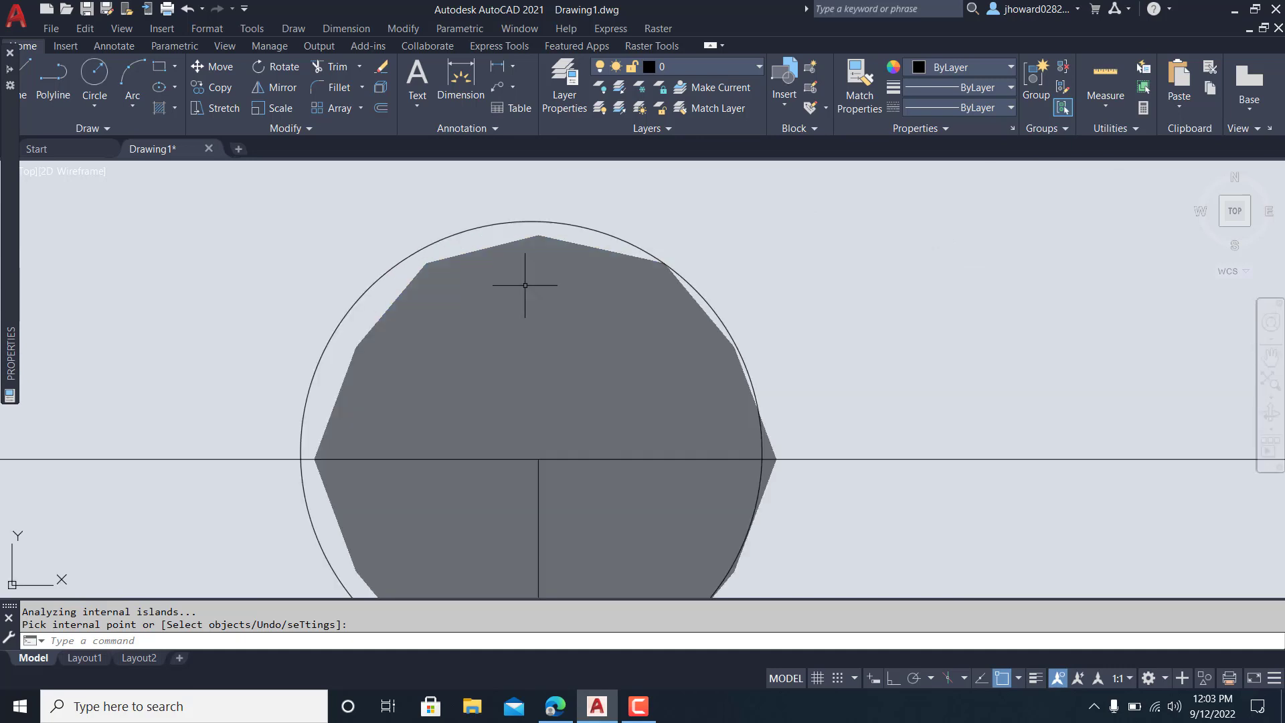
left_click(450, 268)
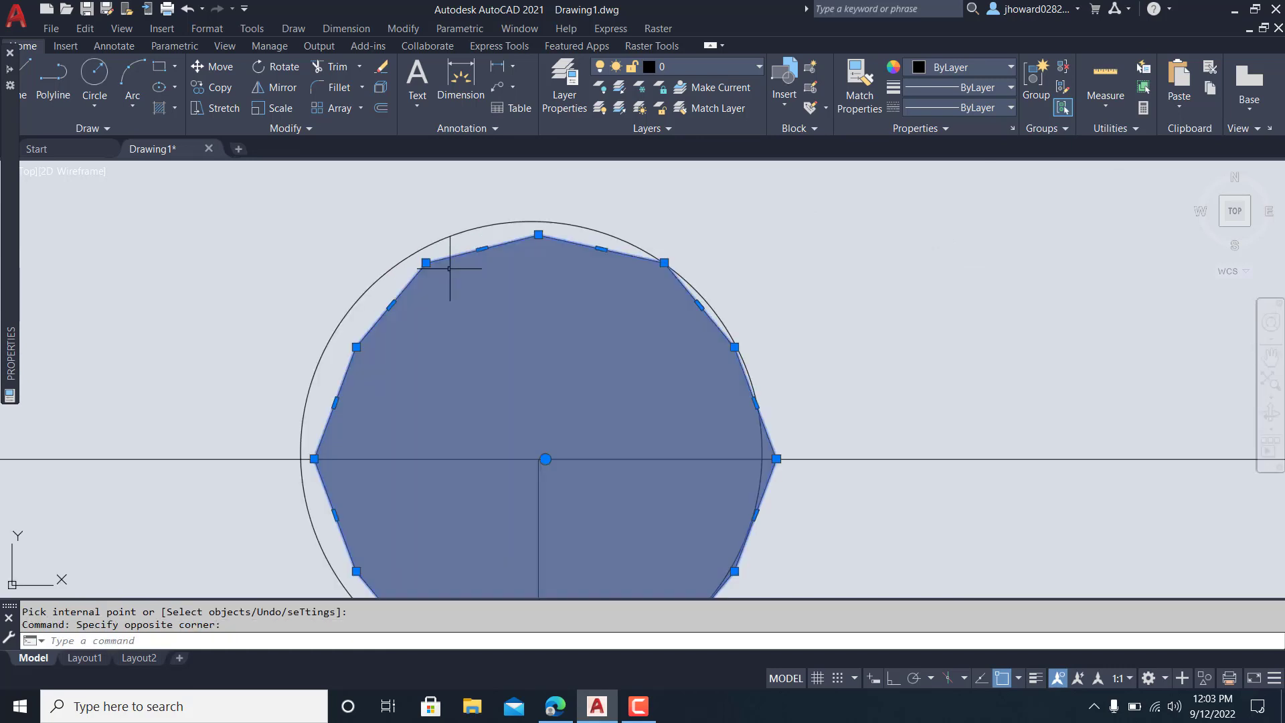
key("Delete")
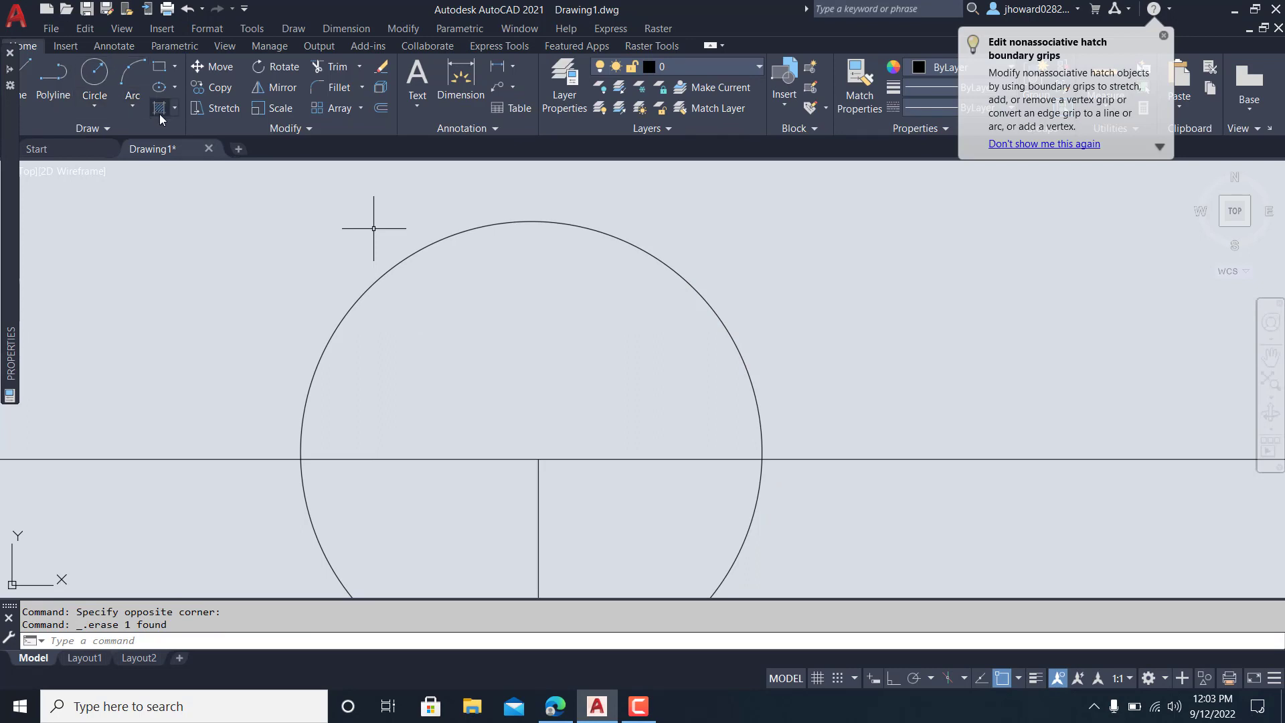
Step: Fill the three regions of the supply line's junction circle with a SOLID hatch
left_click(159, 111)
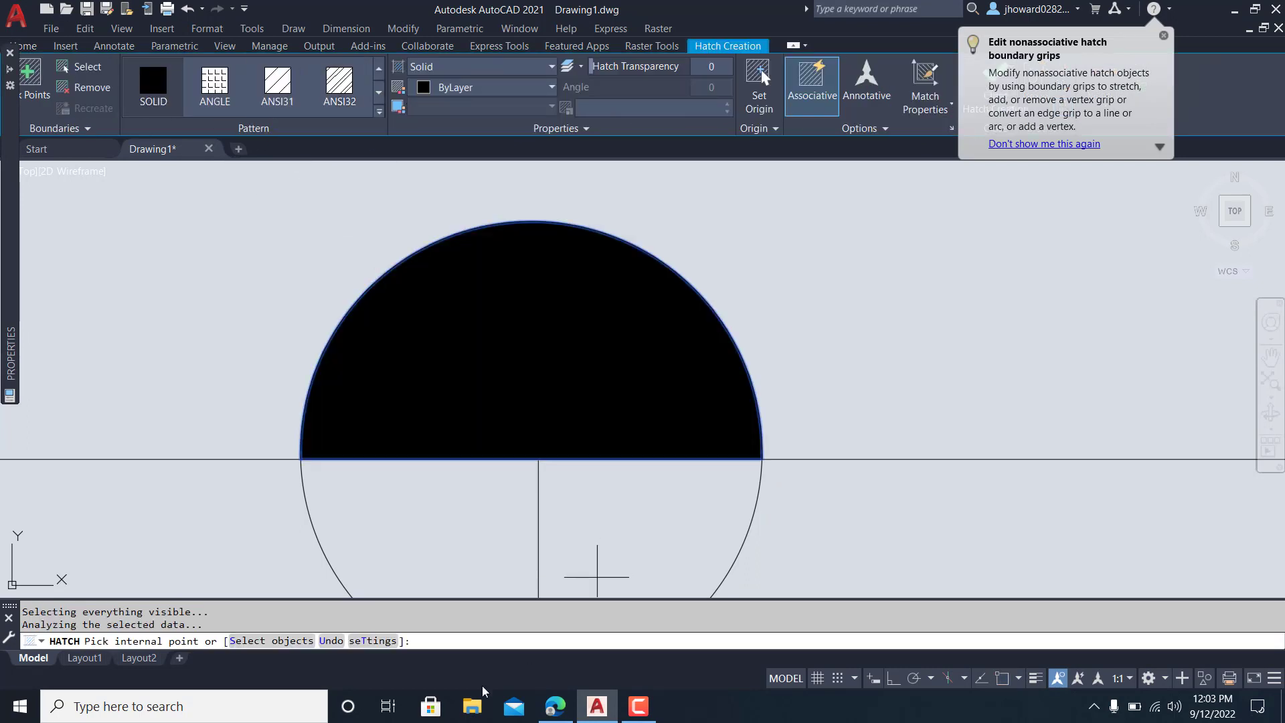
left_click(636, 545)
left_click(504, 513)
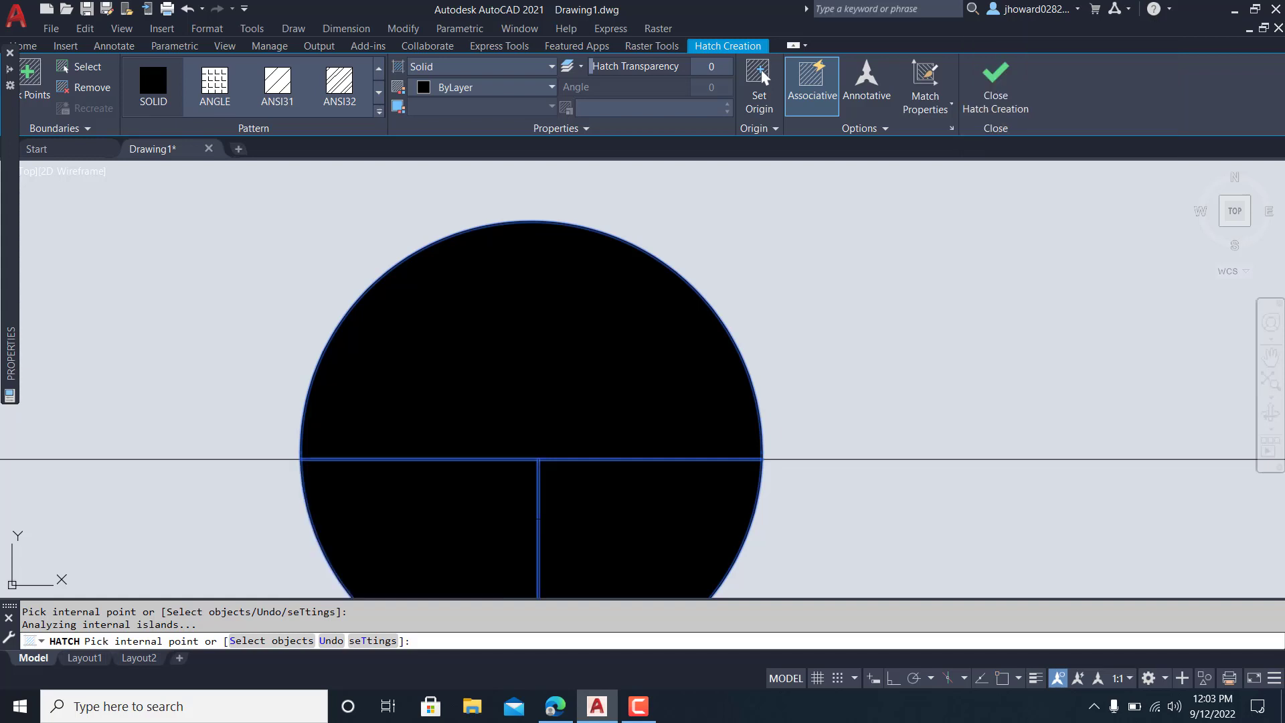
key("Escape")
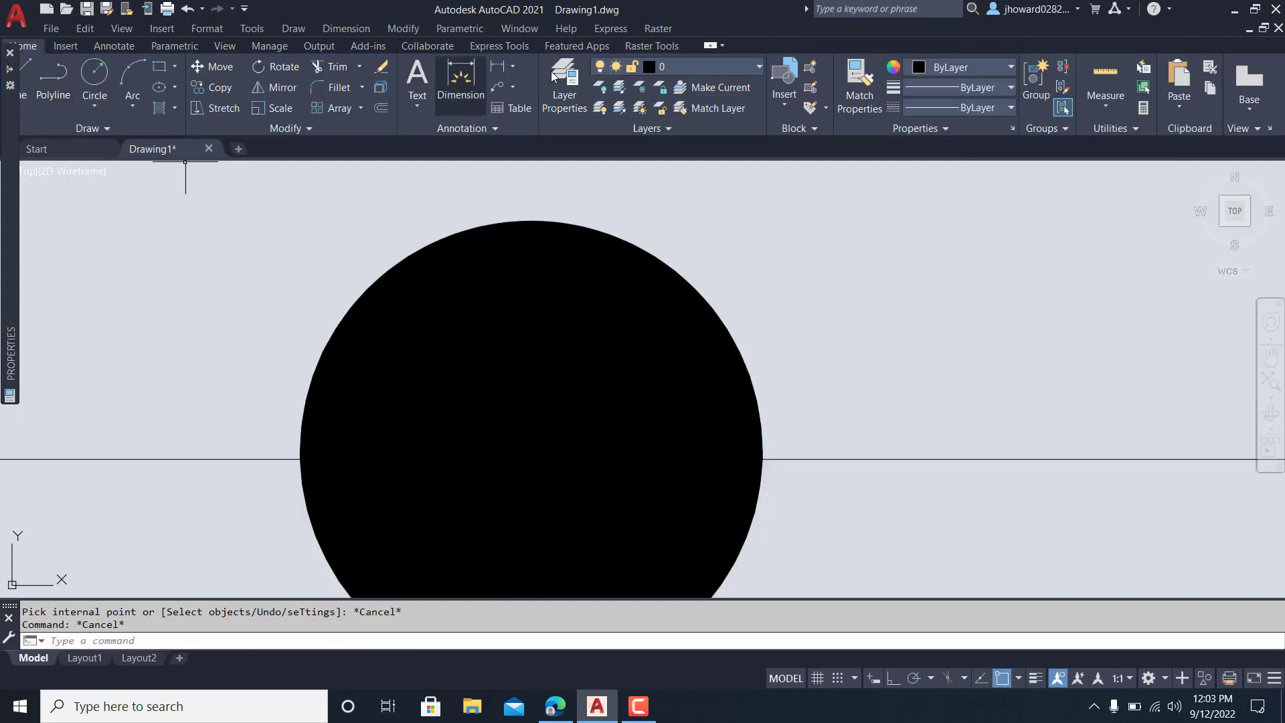
Step: Create a new layer named points and make it the current layer
left_click(576, 94)
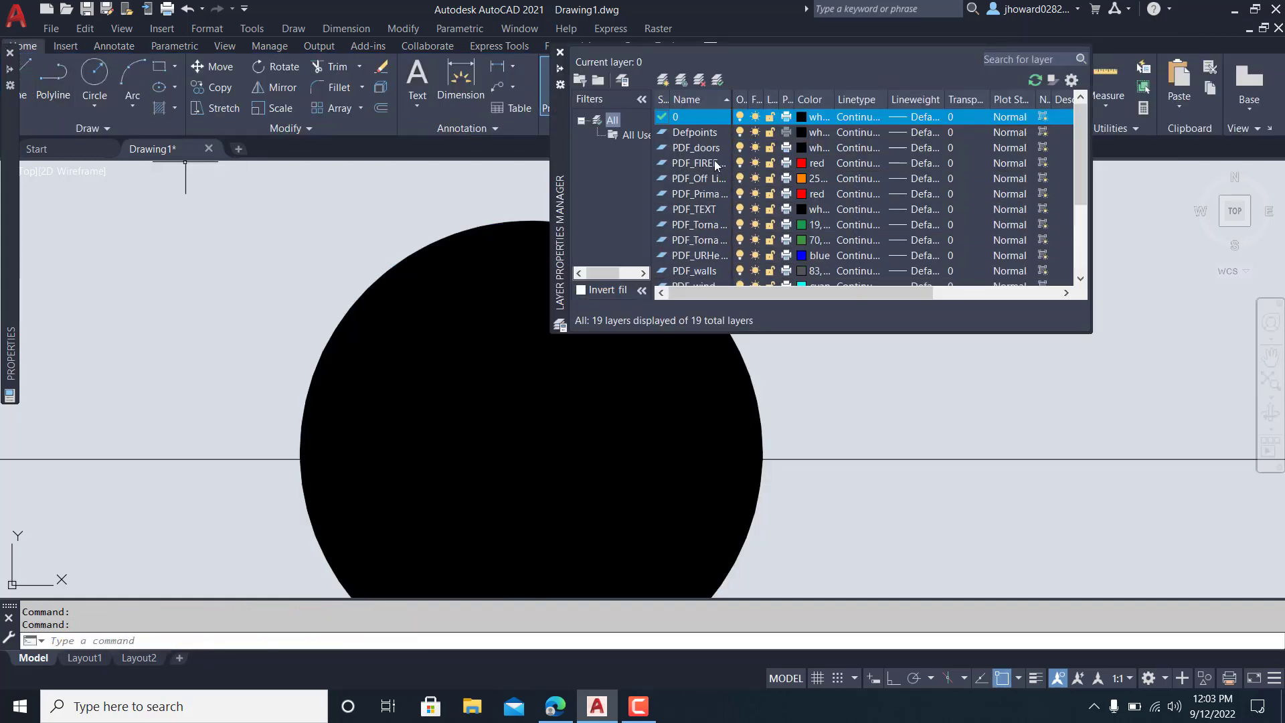
scroll(708, 193, "down", 3)
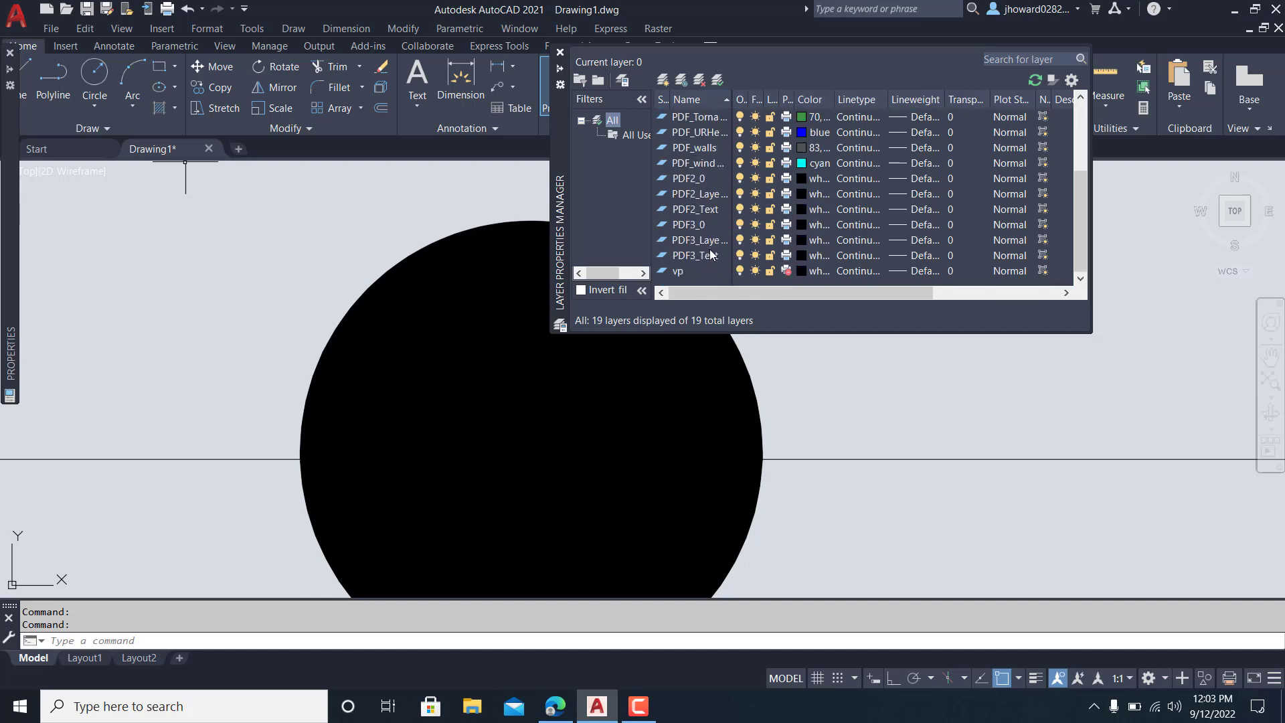
scroll(709, 250, "up", 3)
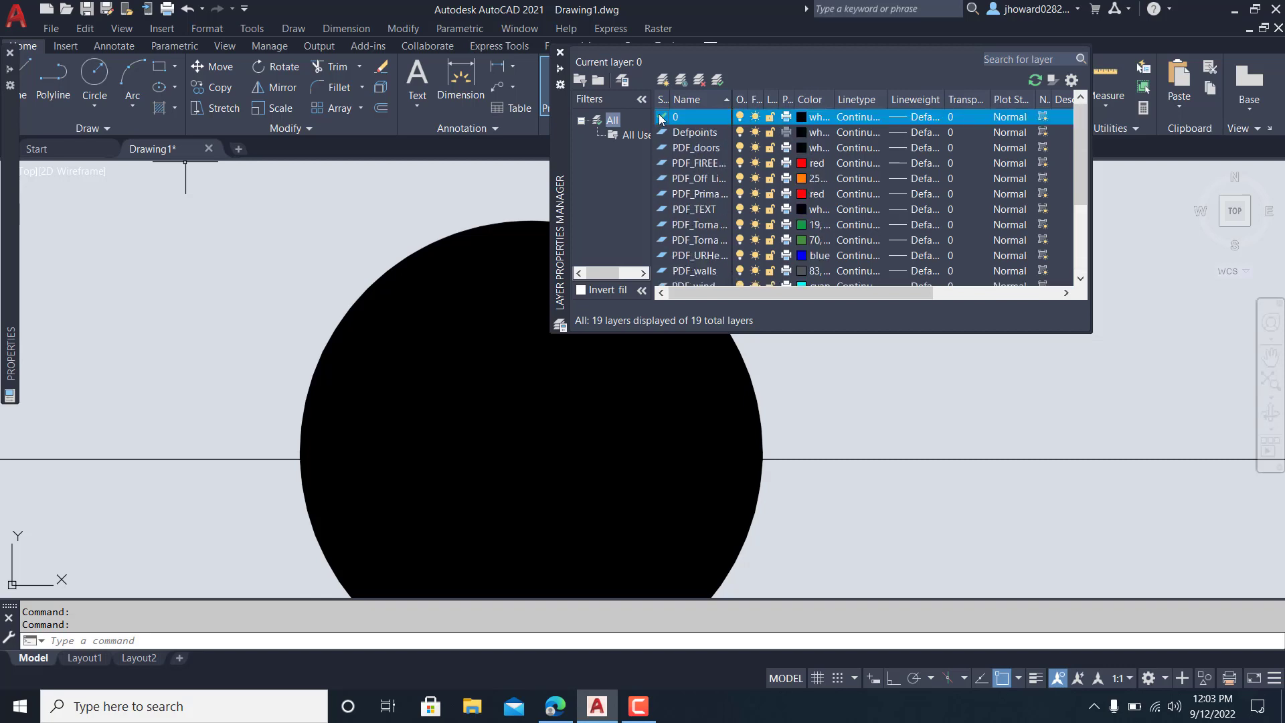
left_click(667, 81)
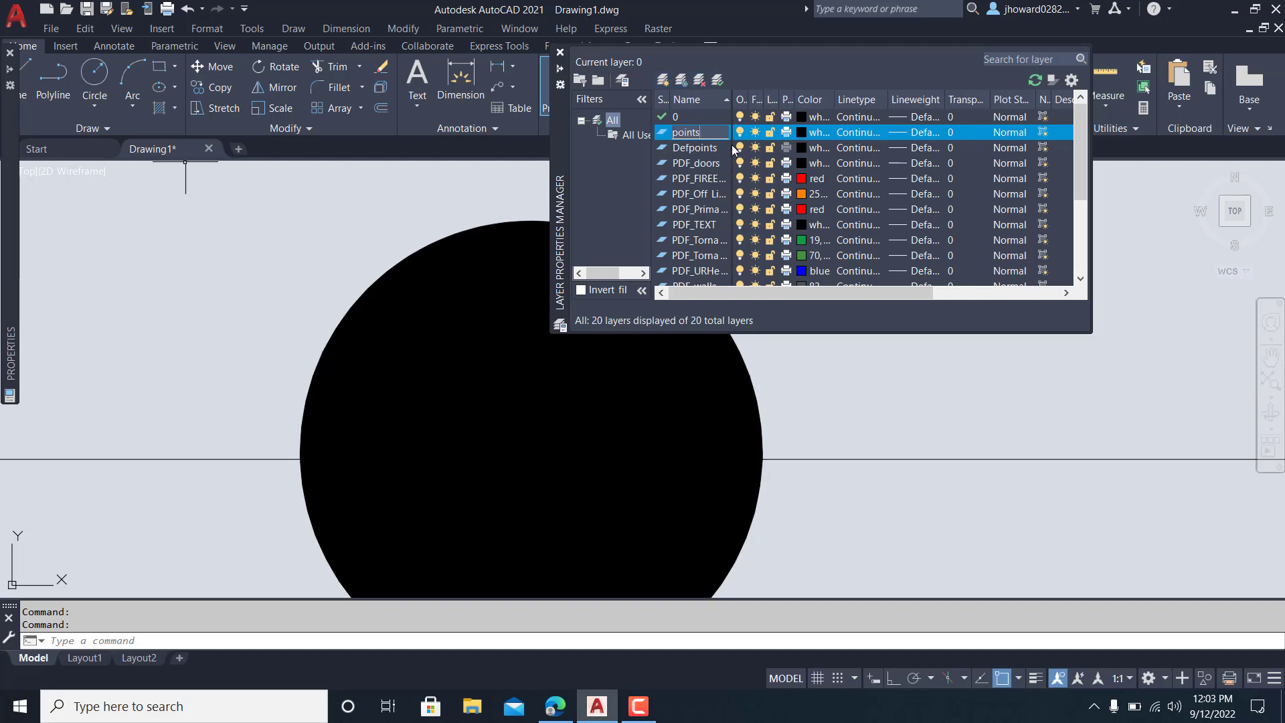
left_click(716, 79)
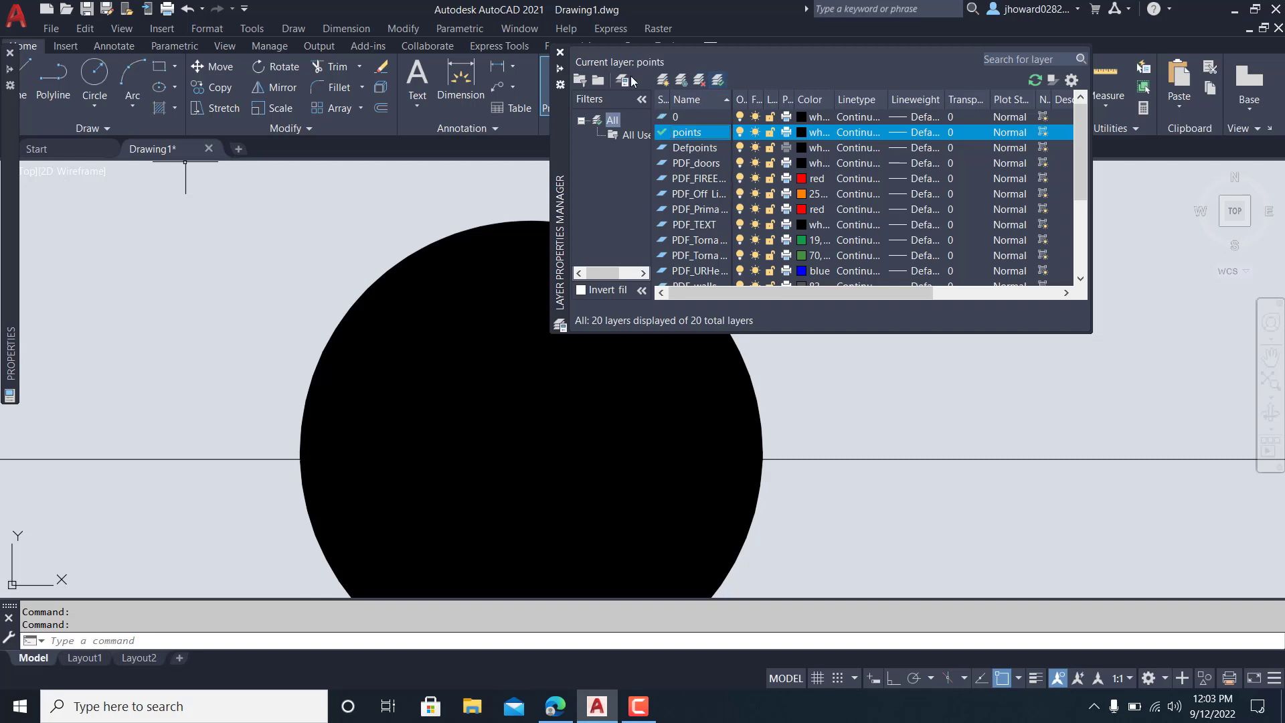
left_click(487, 252)
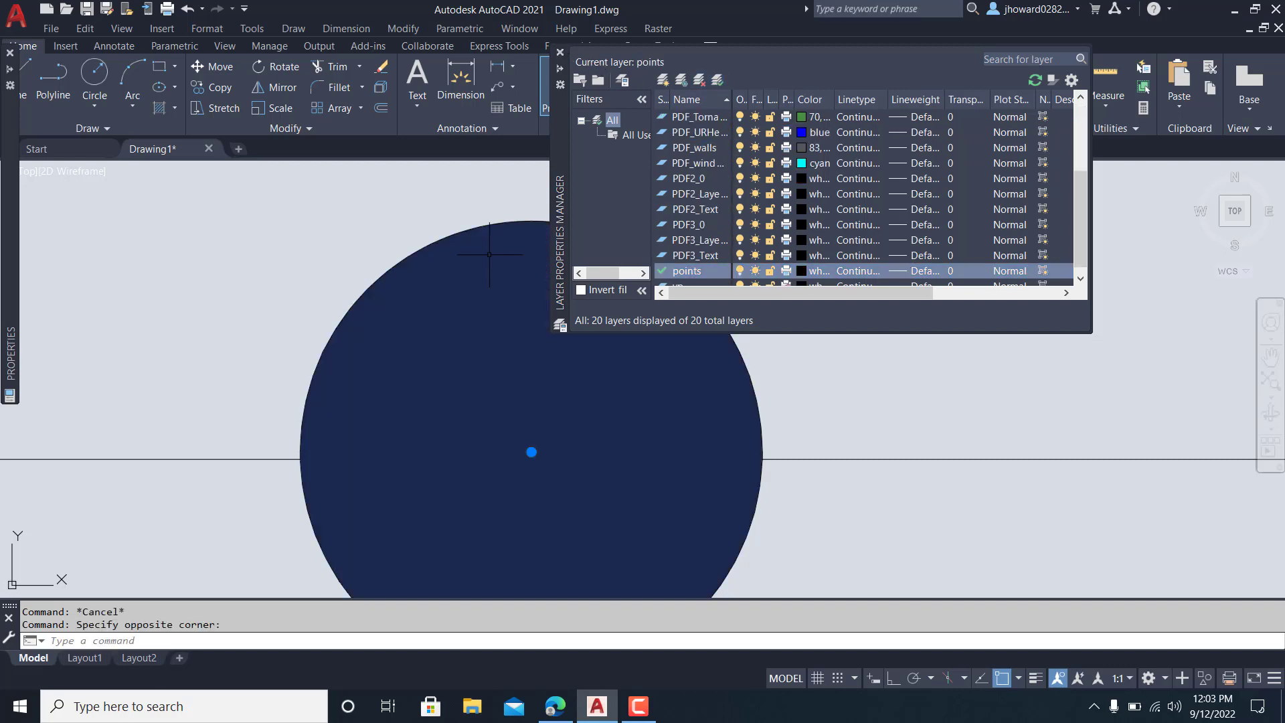
key("Escape")
key("Escape")
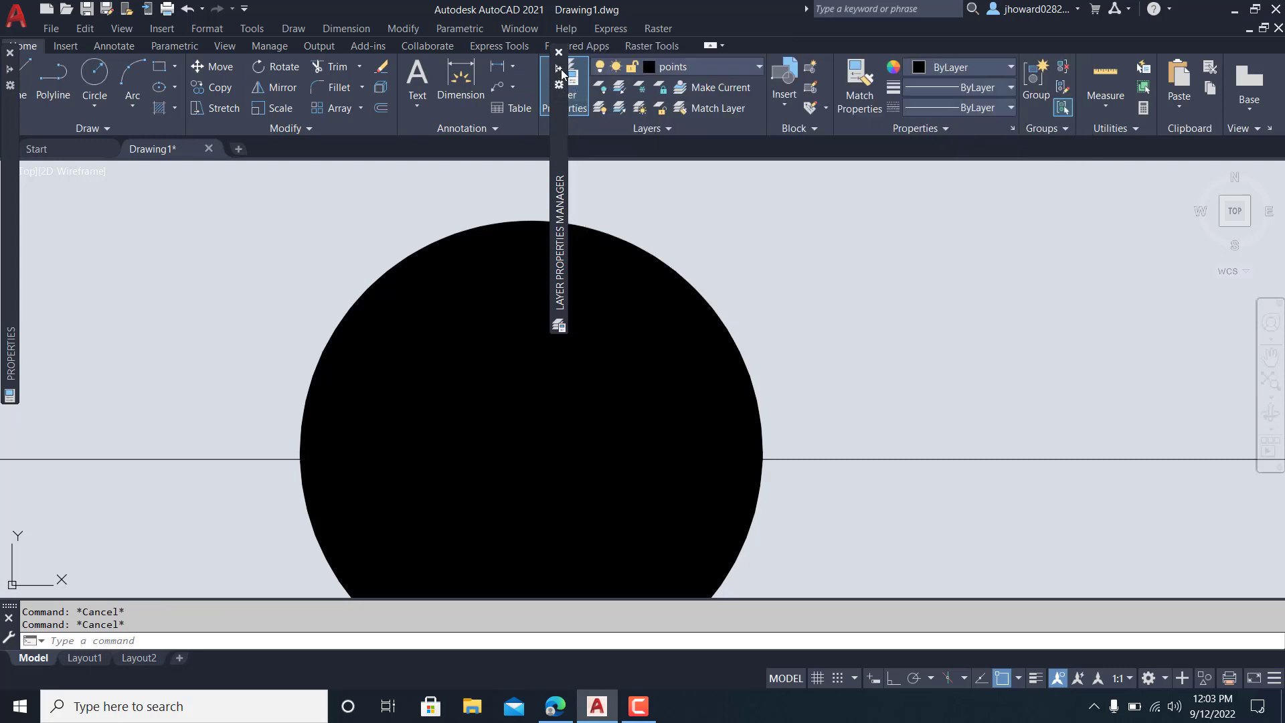
Step: Set the color of the supply line junction's solid hatch to red in its object properties
left_click(645, 286)
right_click(643, 234)
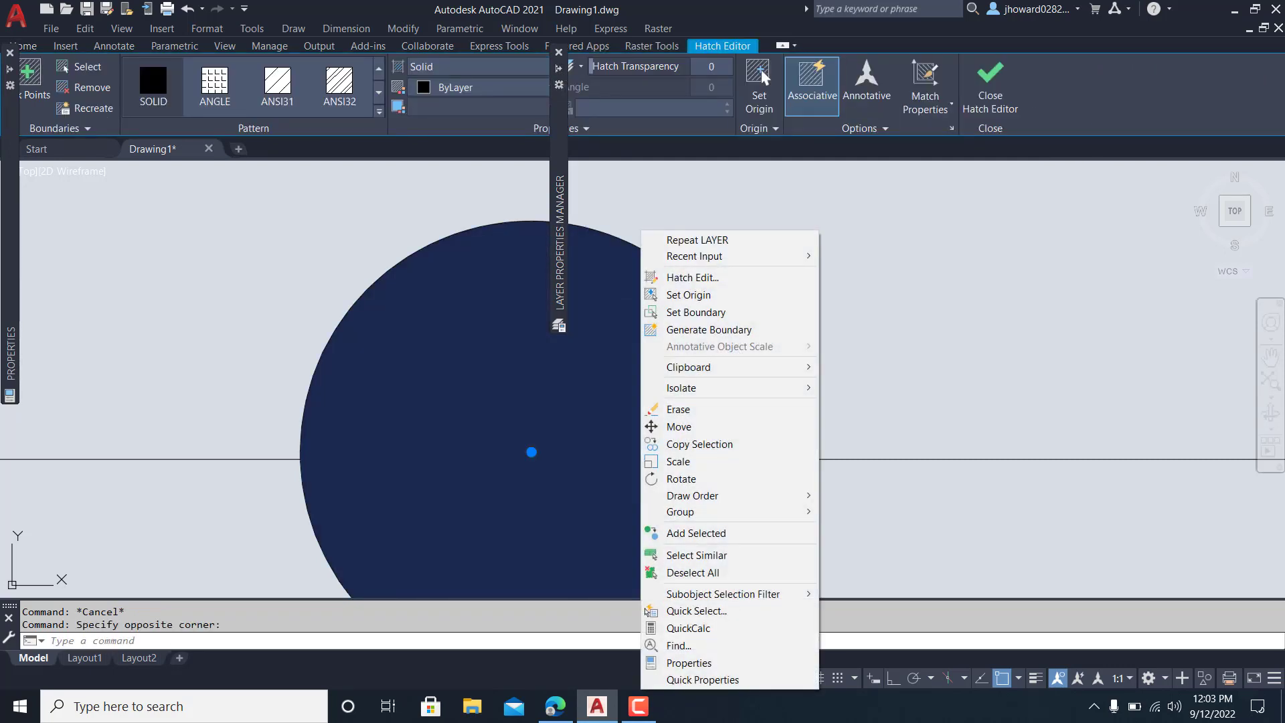
left_click(470, 255)
mouse_move(11, 87)
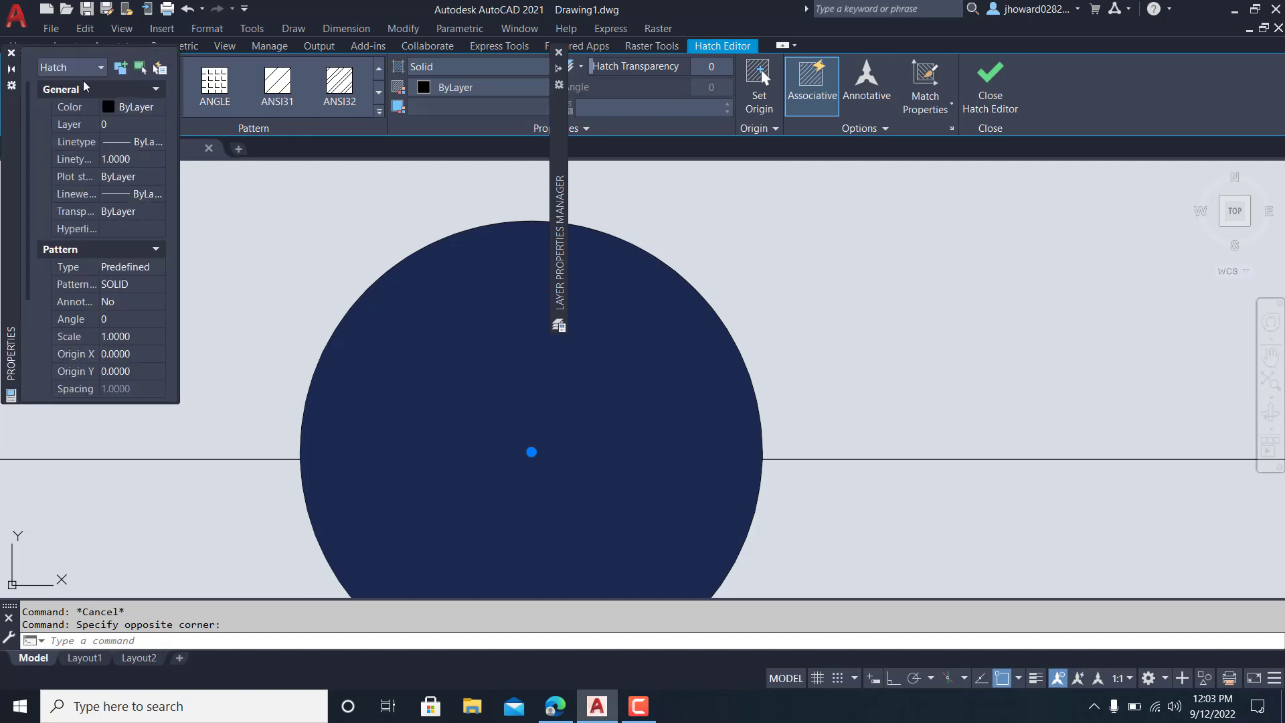
left_click(151, 109)
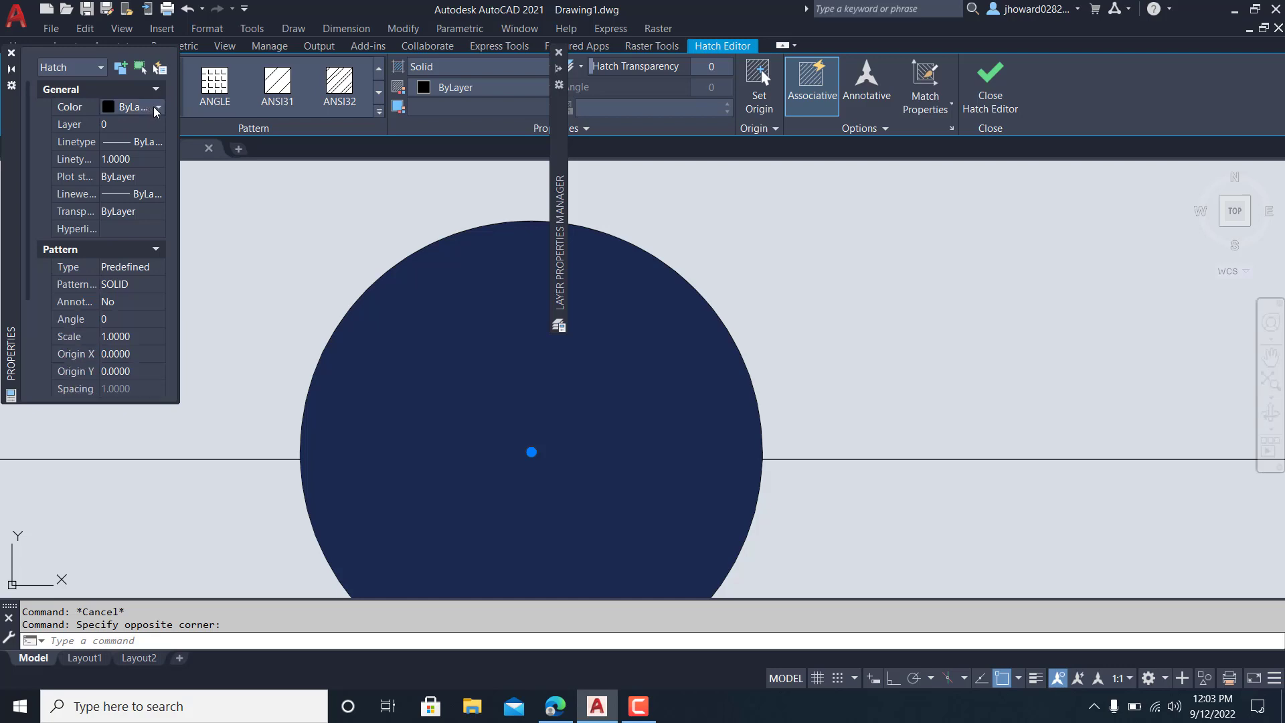
left_click(158, 108)
left_click(160, 115)
Step: Move the supply line junction's solid hatch to the points layer and close its object properties
left_click(160, 126)
left_click(159, 125)
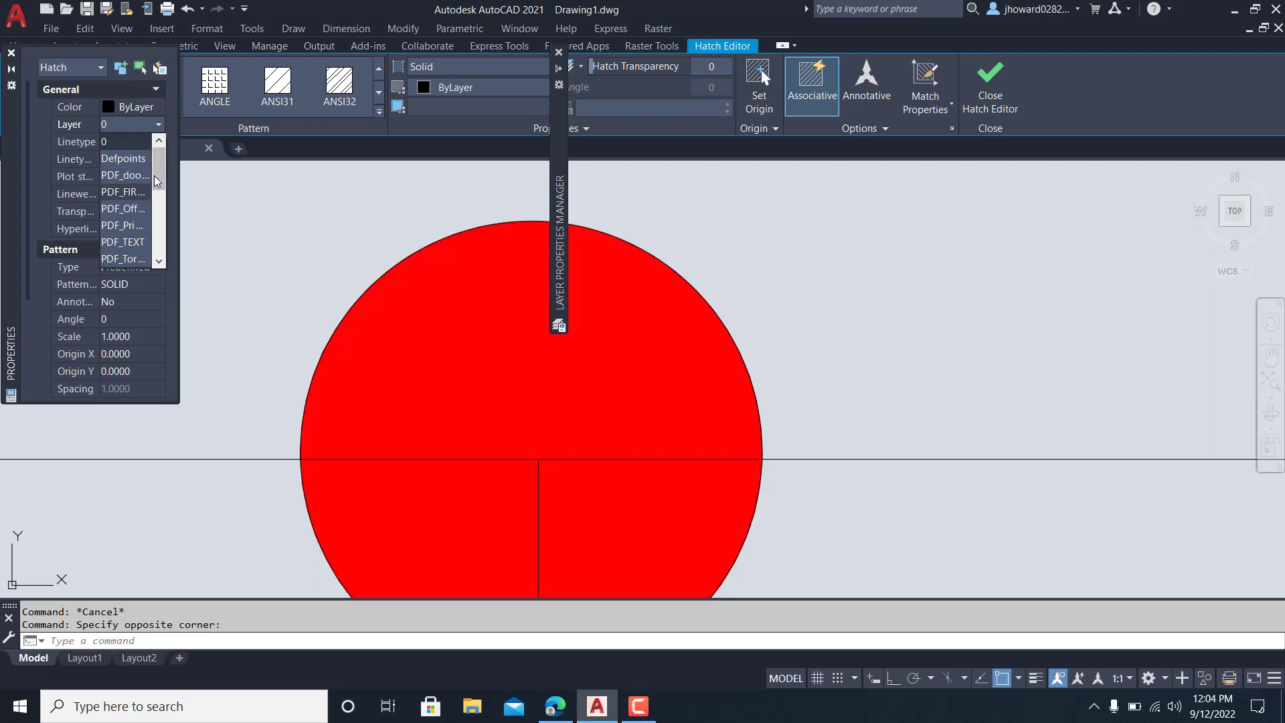
left_click_drag(156, 180, 156, 245)
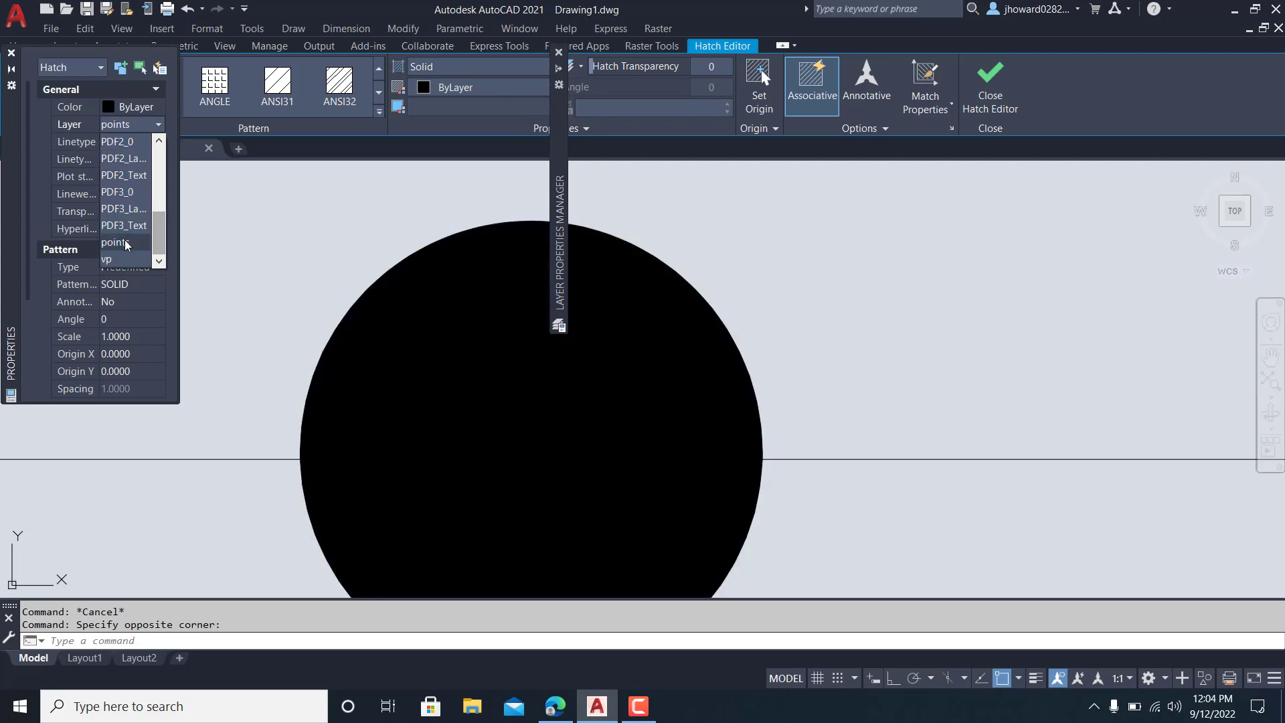
left_click(125, 243)
key("Escape")
scroll(479, 298, "down", 4)
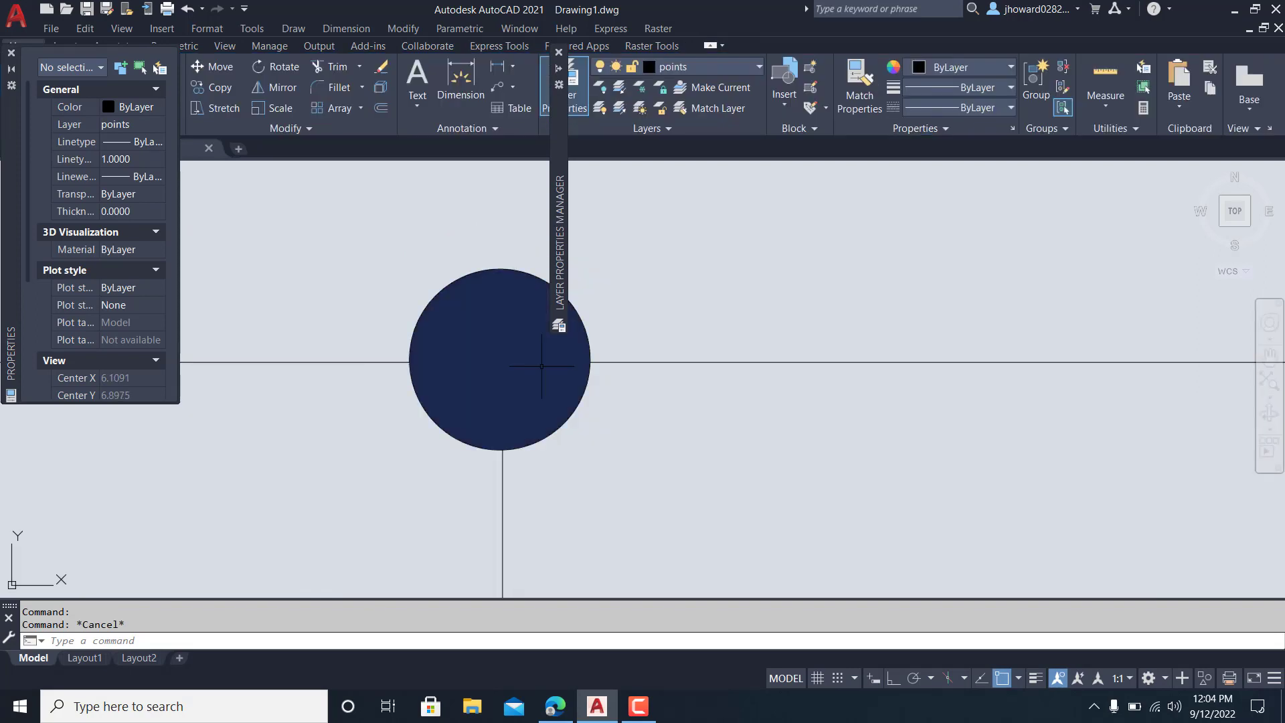
scroll(541, 366, "down", 10)
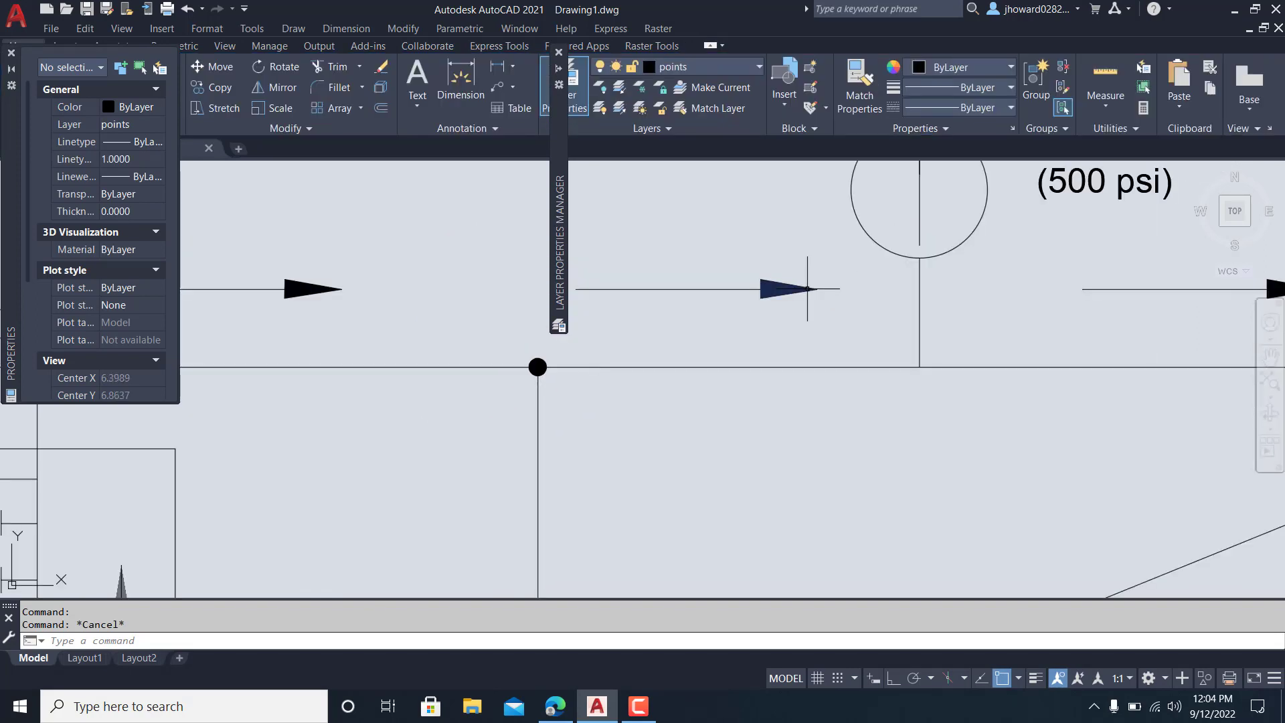
left_click(11, 53)
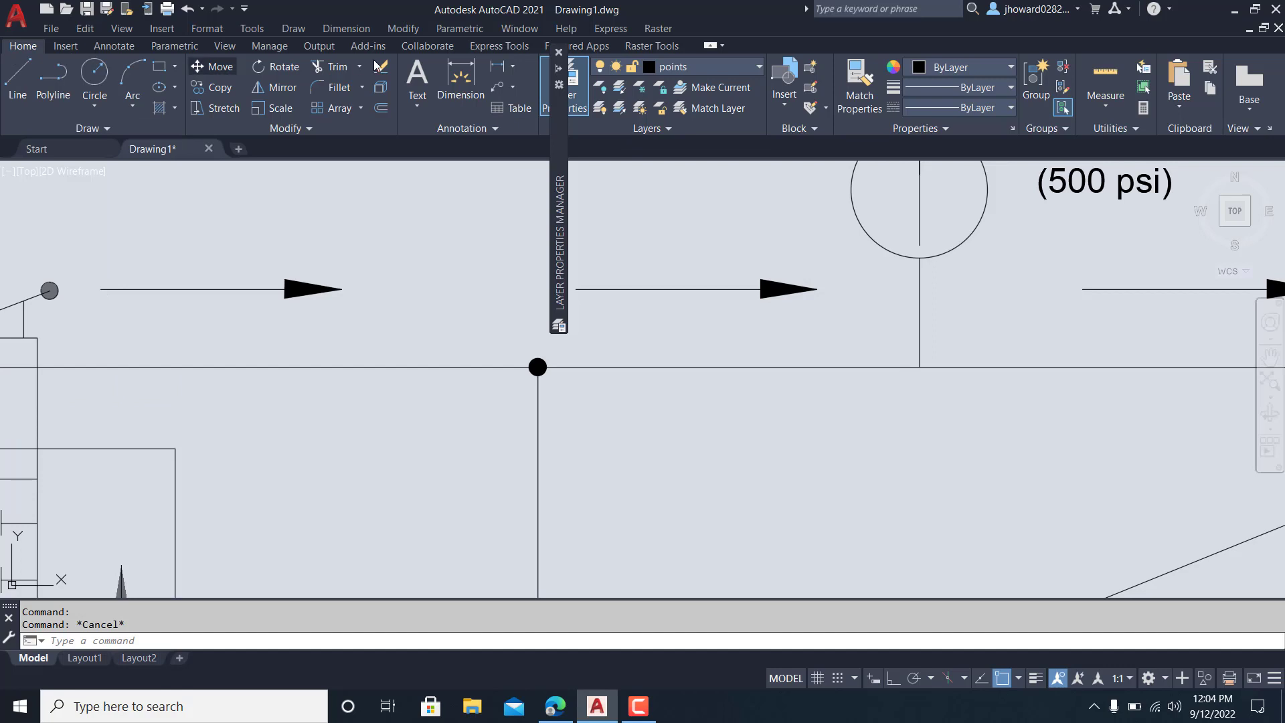
Step: Check which layer the flow arrow line beside Guage A is on, leaving it deselected
left_click(678, 289)
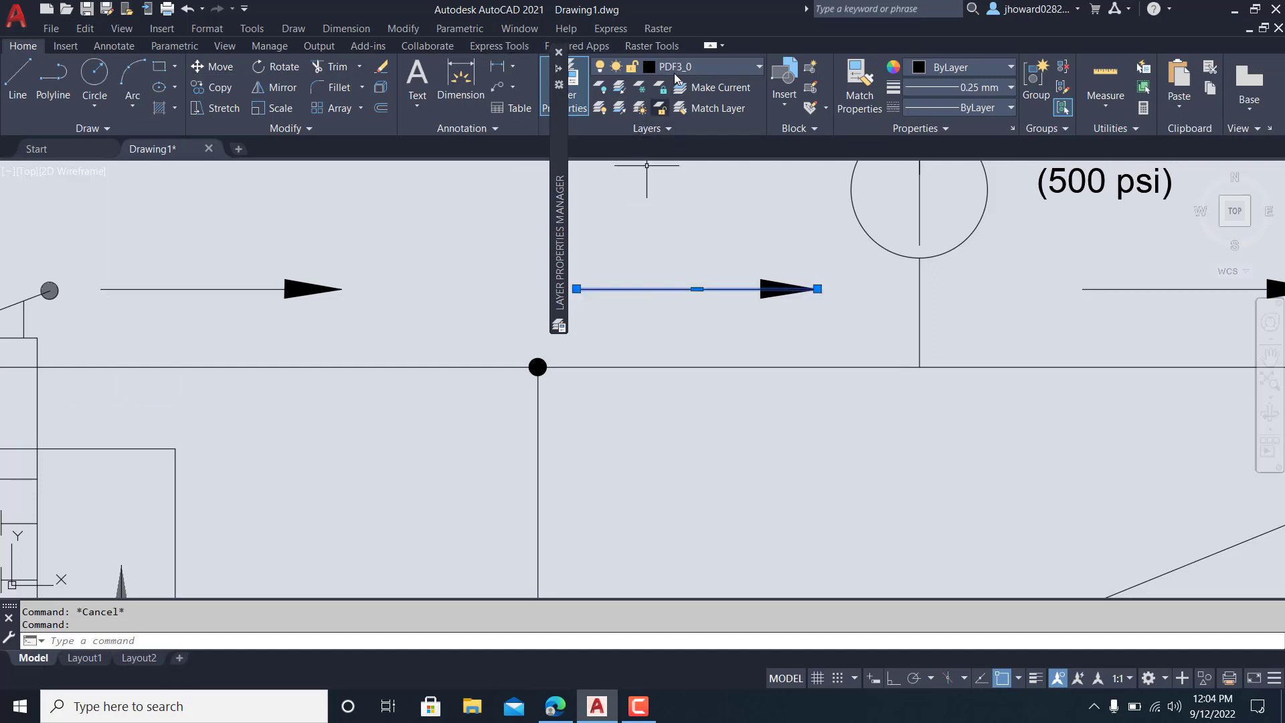
key("Escape")
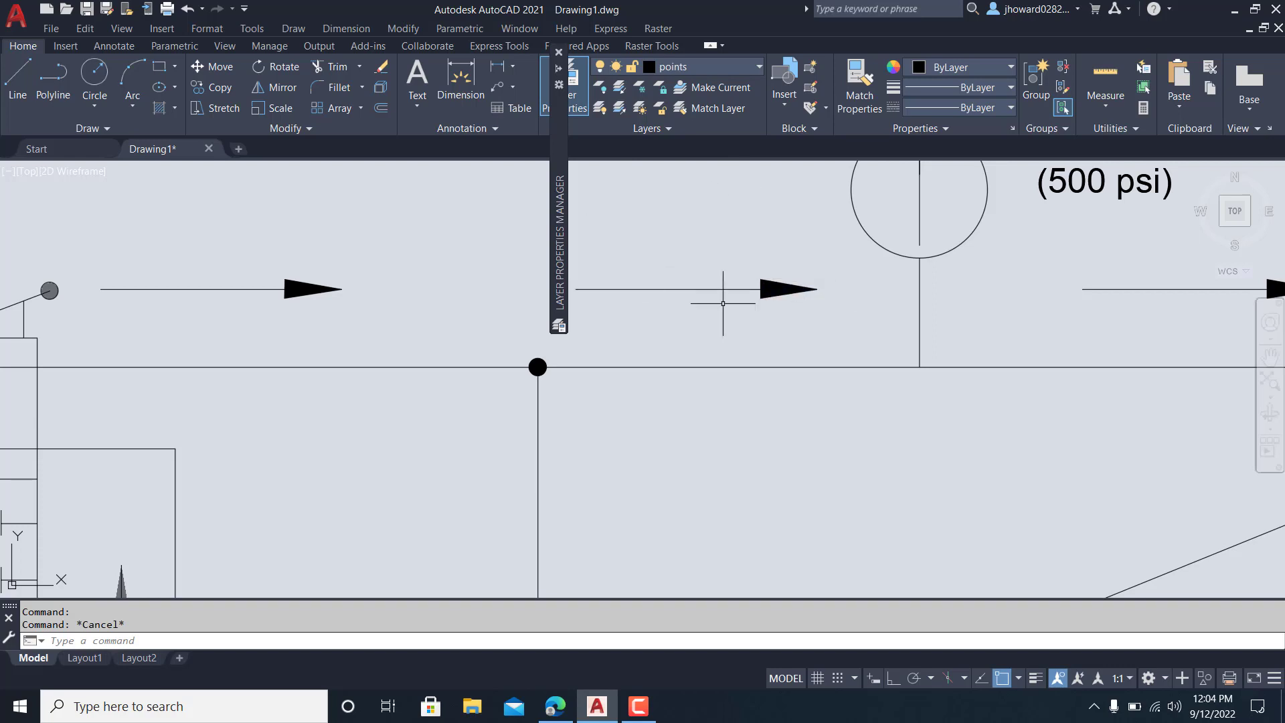
scroll(723, 303, "down", 8)
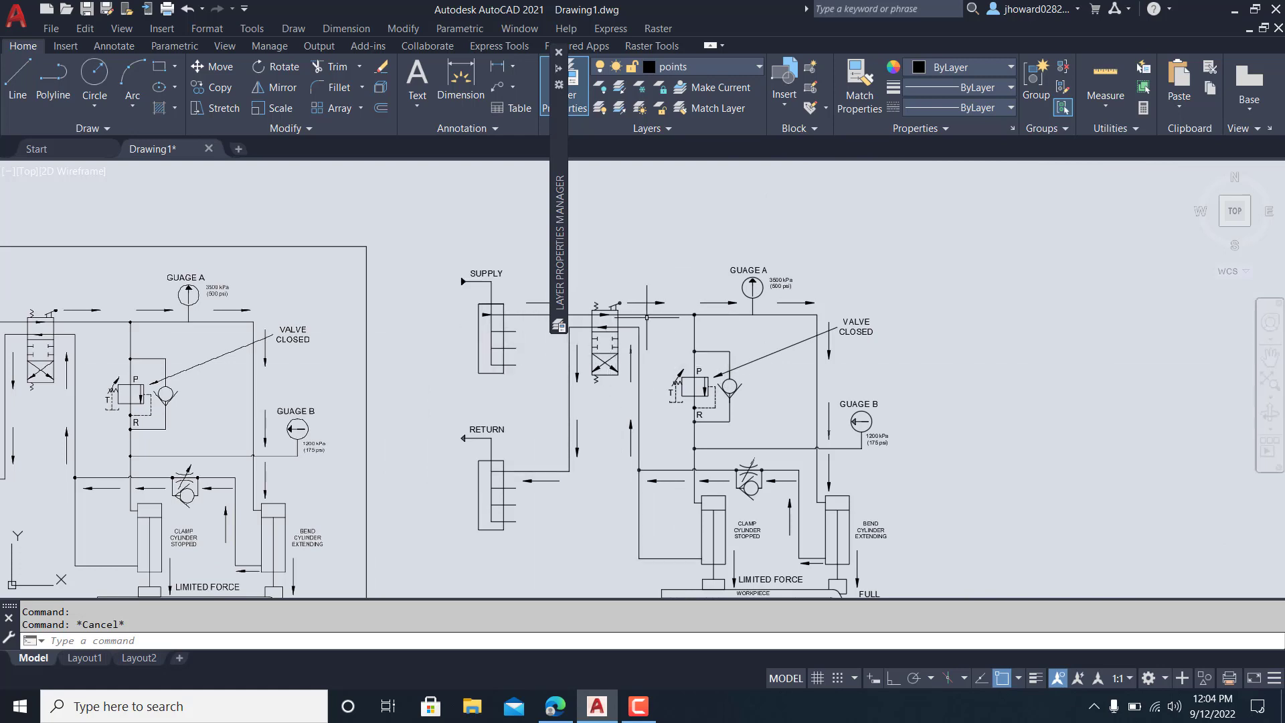
Step: Close the layer manager and erase the framed PDF underlay beside the imported schematic
left_click(558, 53)
middle_click_drag(726, 408, 719, 333)
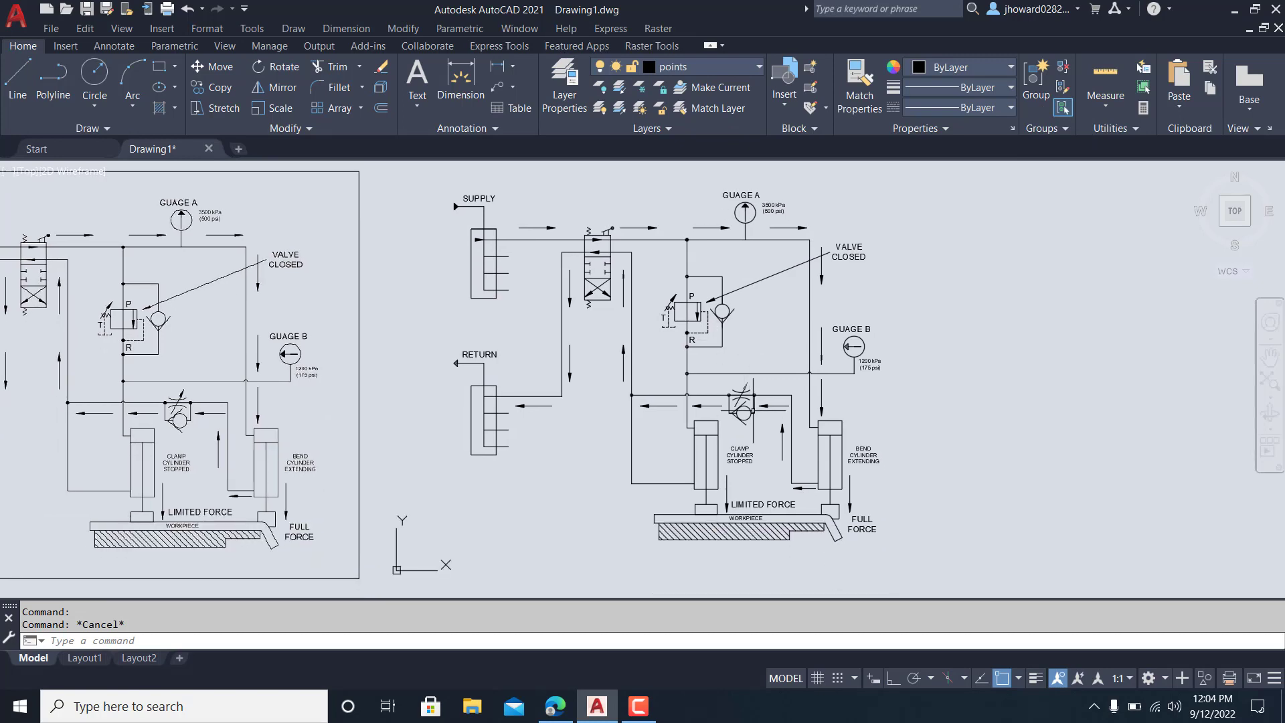
scroll(721, 391, "down", 2)
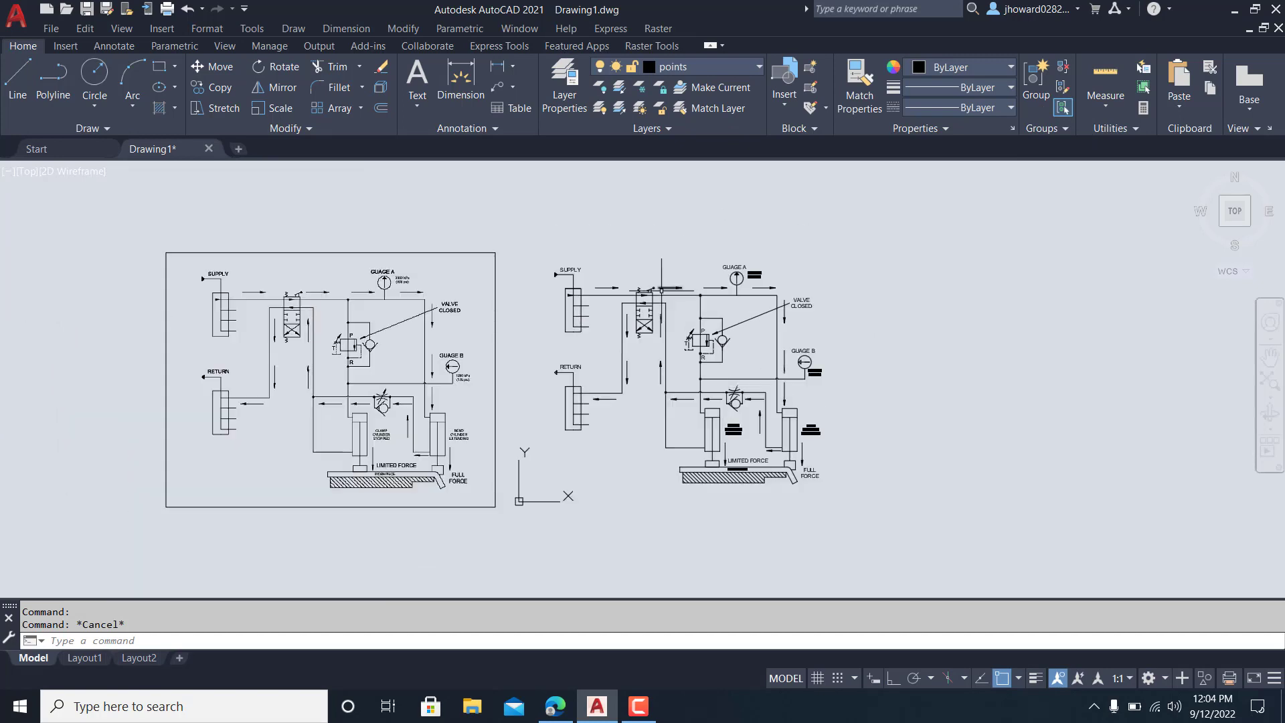
left_click(509, 549)
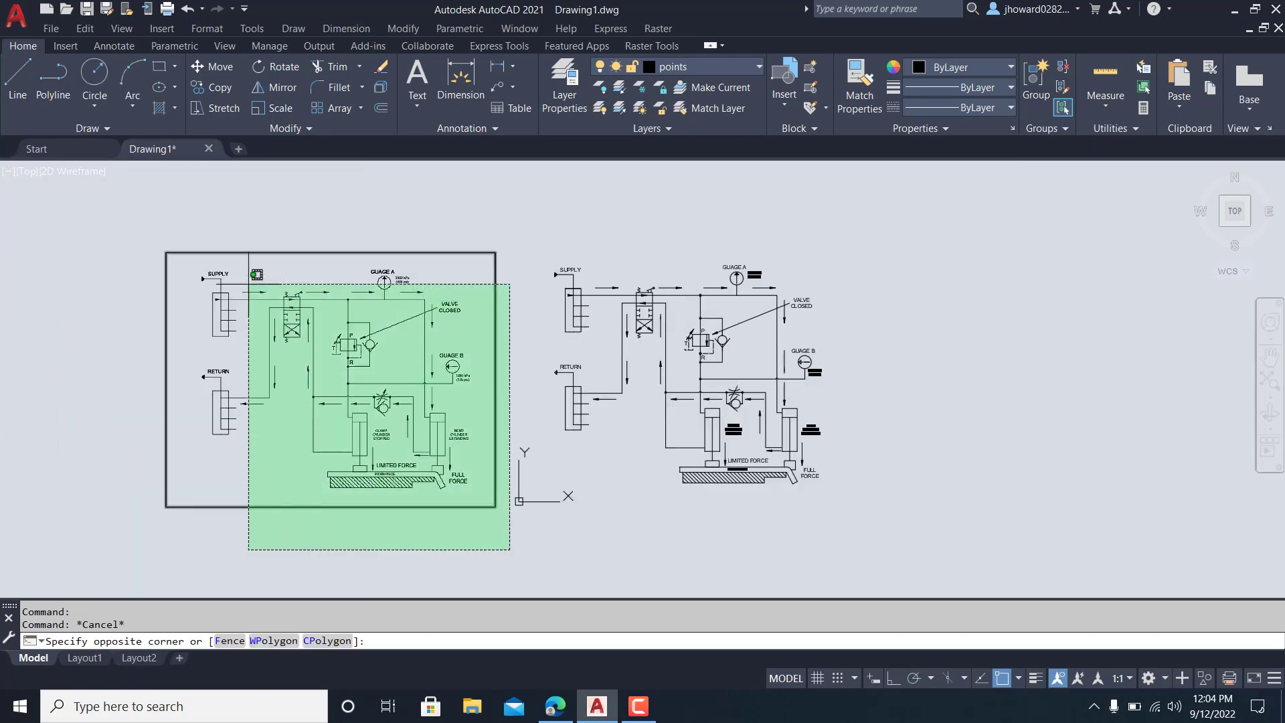
left_click(137, 221)
key("Delete")
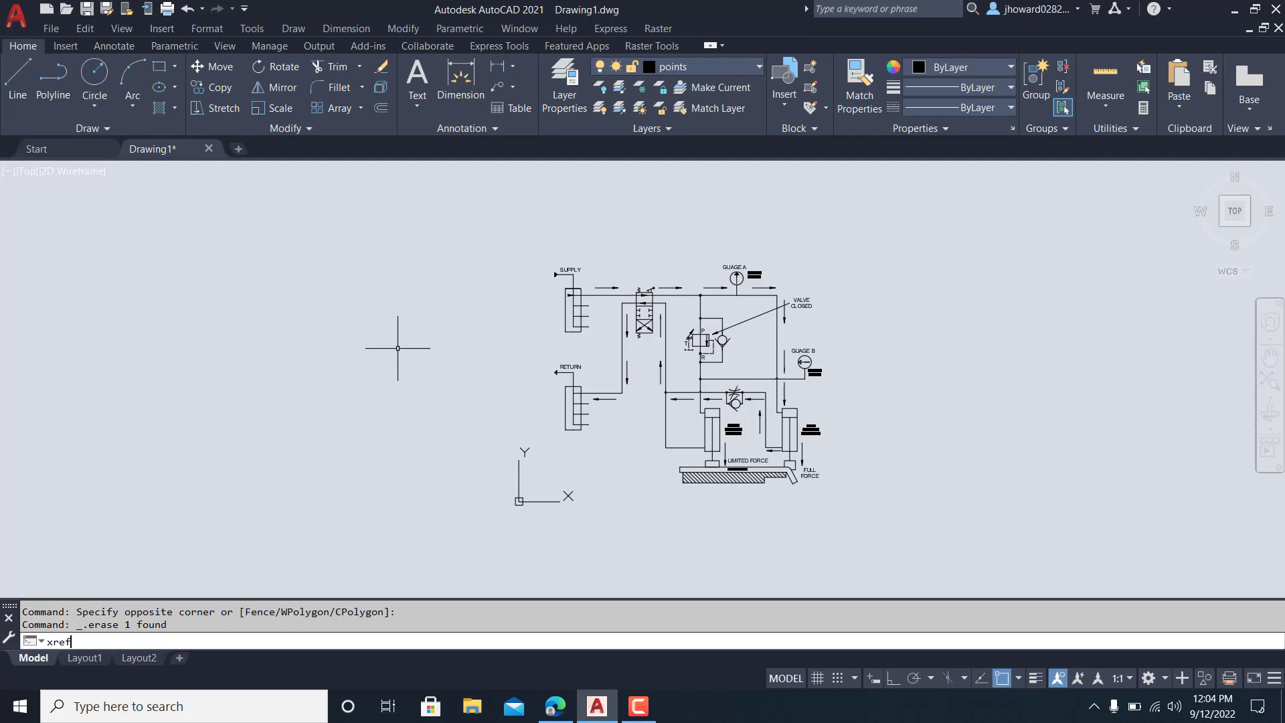
Step: Detach the Electrical Schematic PDF from the drawing's external references and close the references list
key("Return")
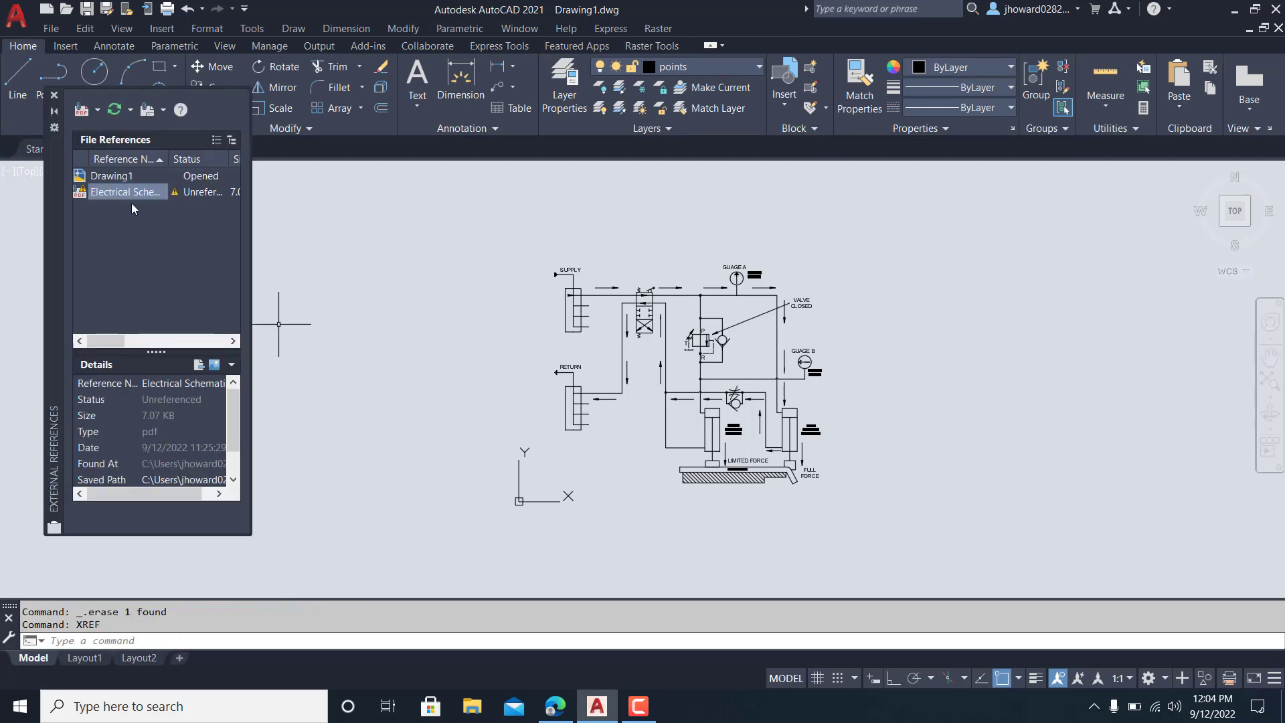
right_click(132, 190)
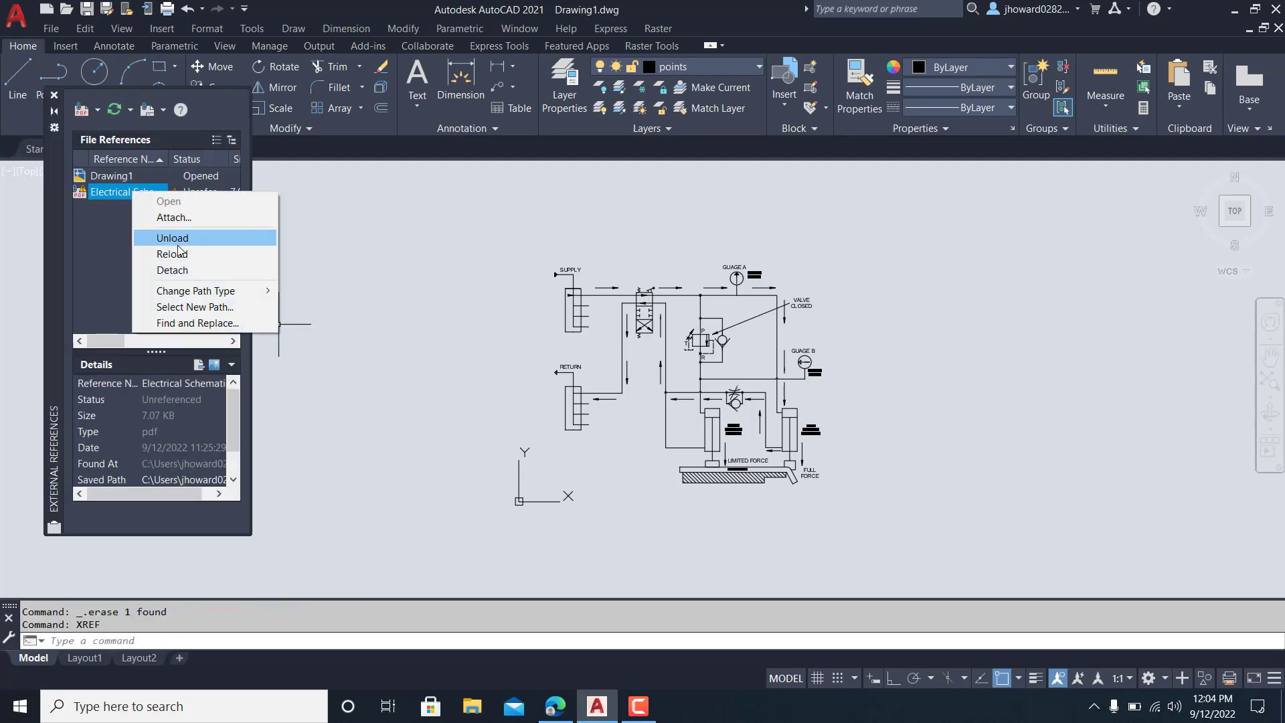
left_click(184, 270)
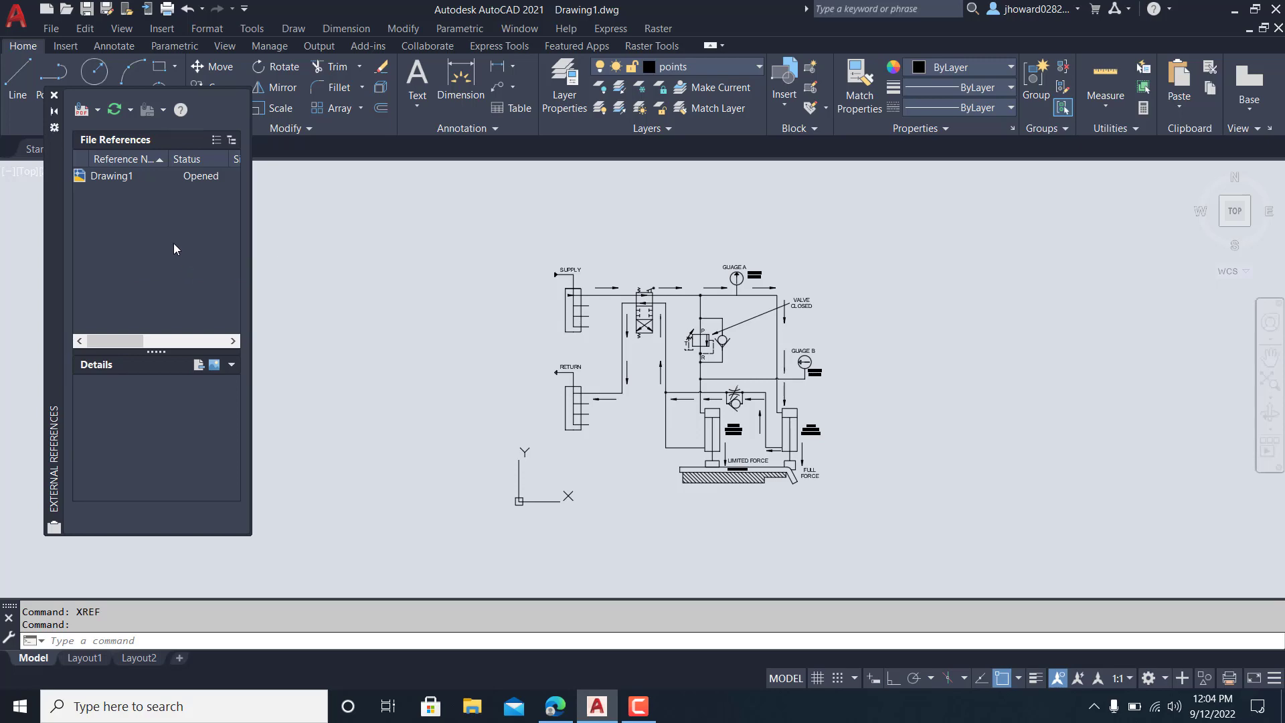
left_click(54, 95)
scroll(717, 368, "up", 4)
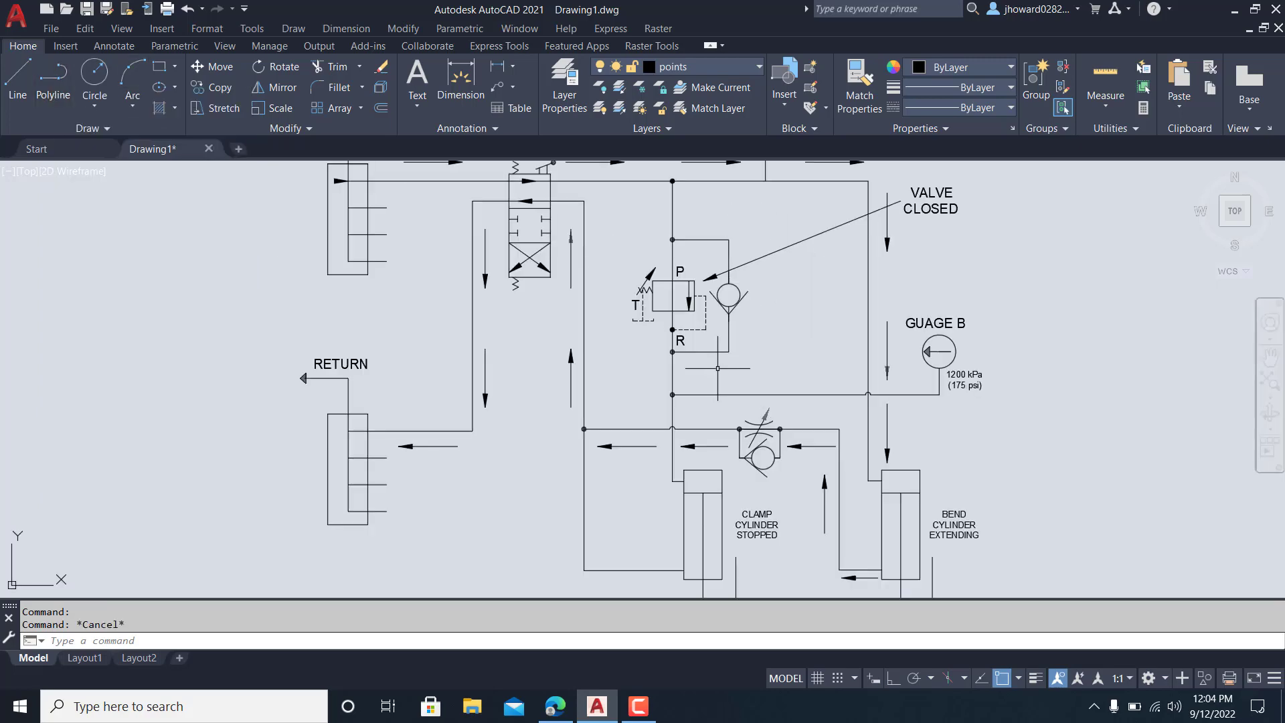
scroll(718, 368, "down", 3)
scroll(861, 373, "up", 3)
scroll(823, 361, "down", 3)
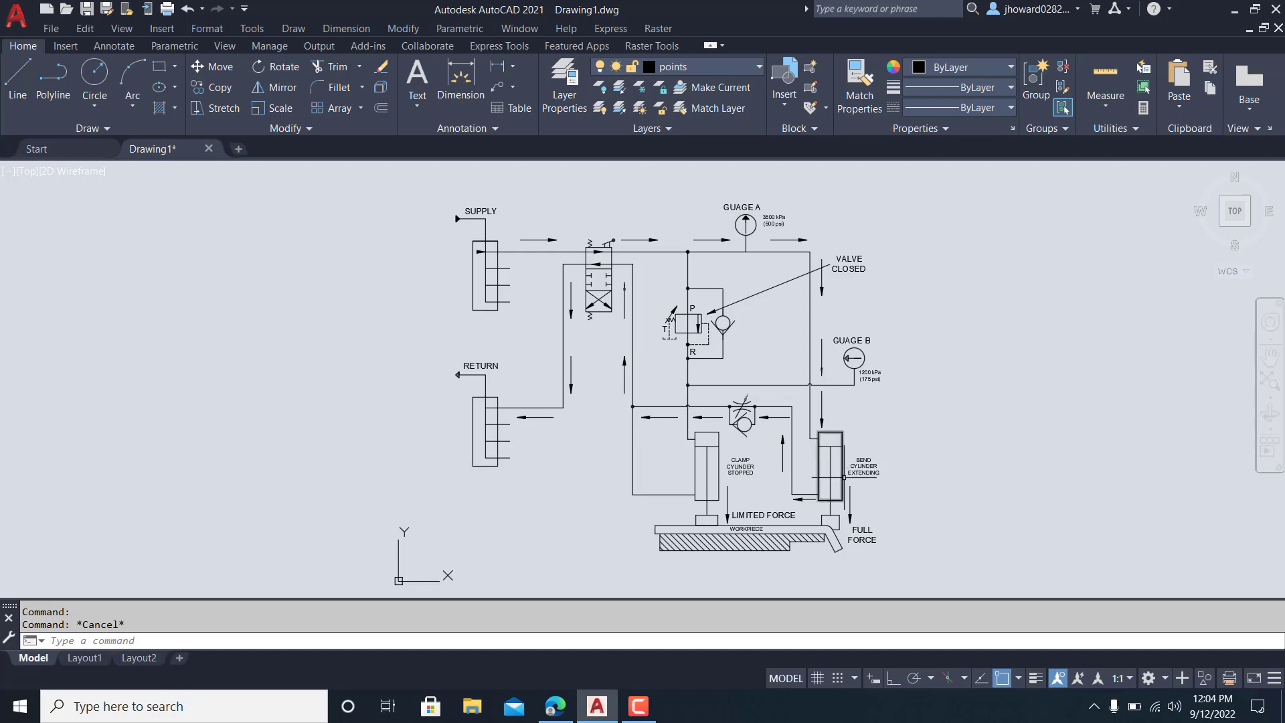
Step: Add a horizontal linear dimension below the long bottom edge of the hatched base under the workpiece
middle_click_drag(810, 564, 665, 420)
scroll(766, 516, "down", 2)
scroll(662, 421, "up", 6)
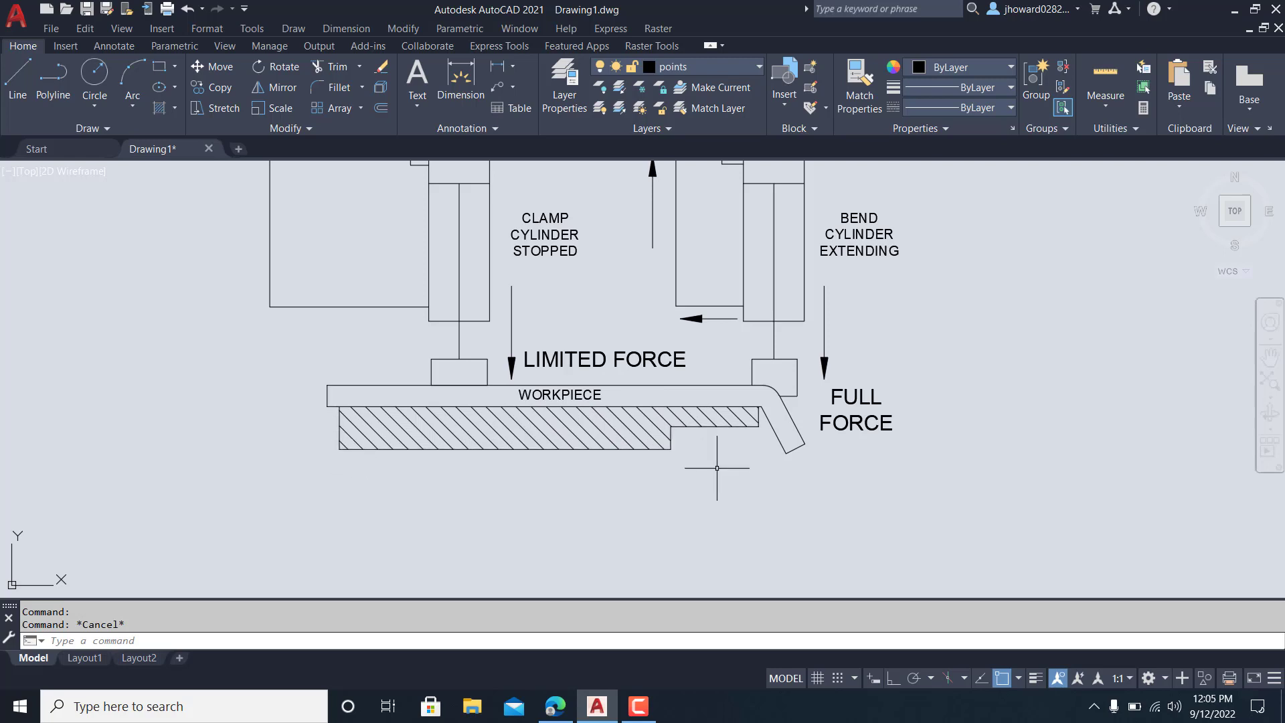
left_click(498, 66)
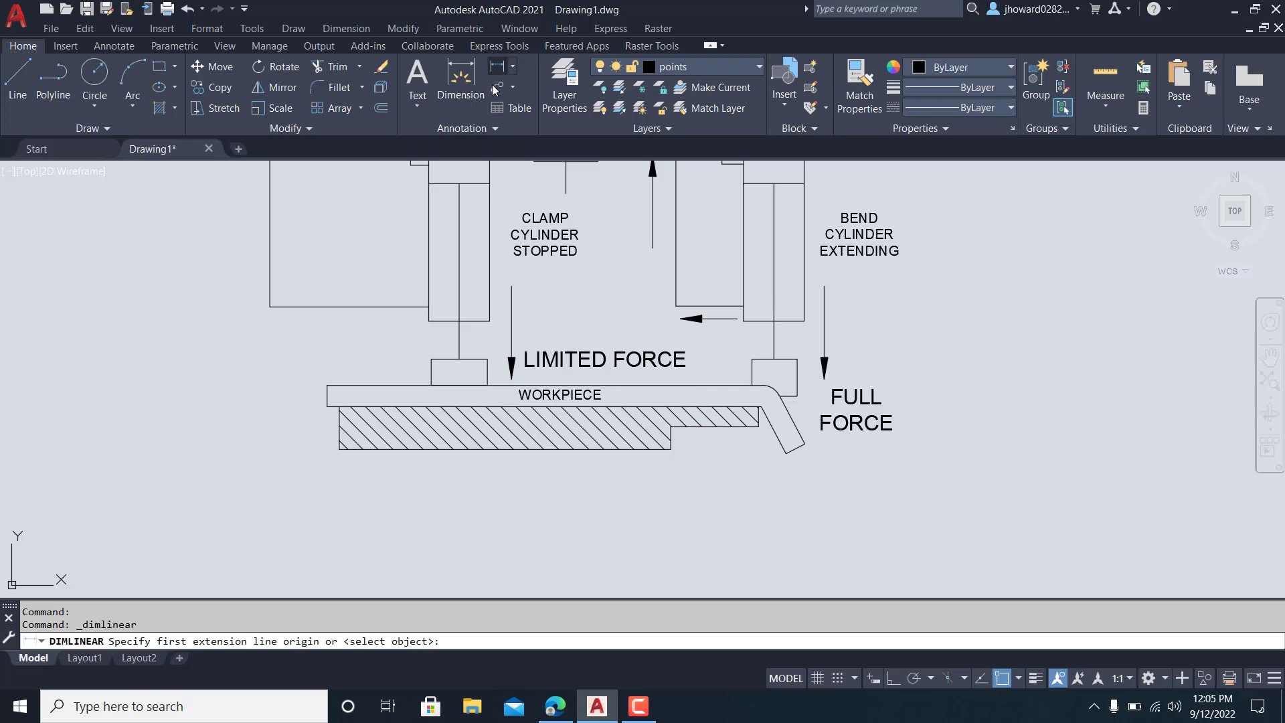
left_click(339, 449)
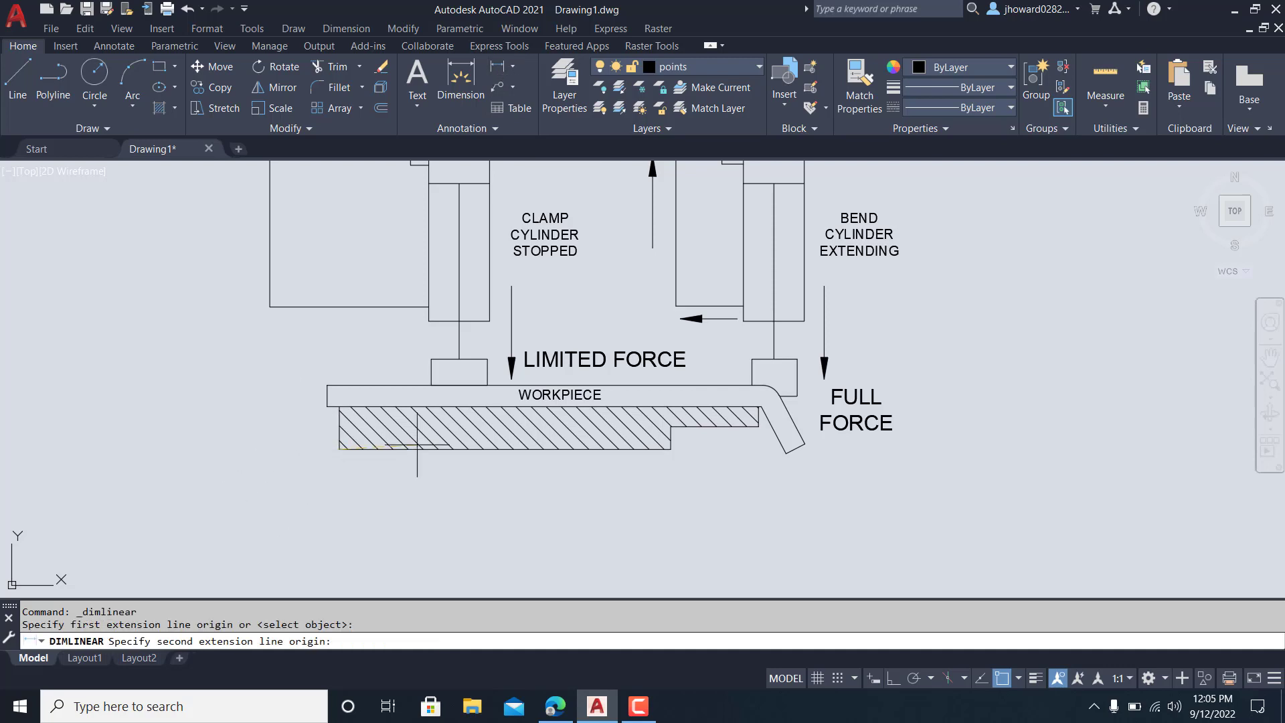
left_click(670, 449)
left_click(615, 519)
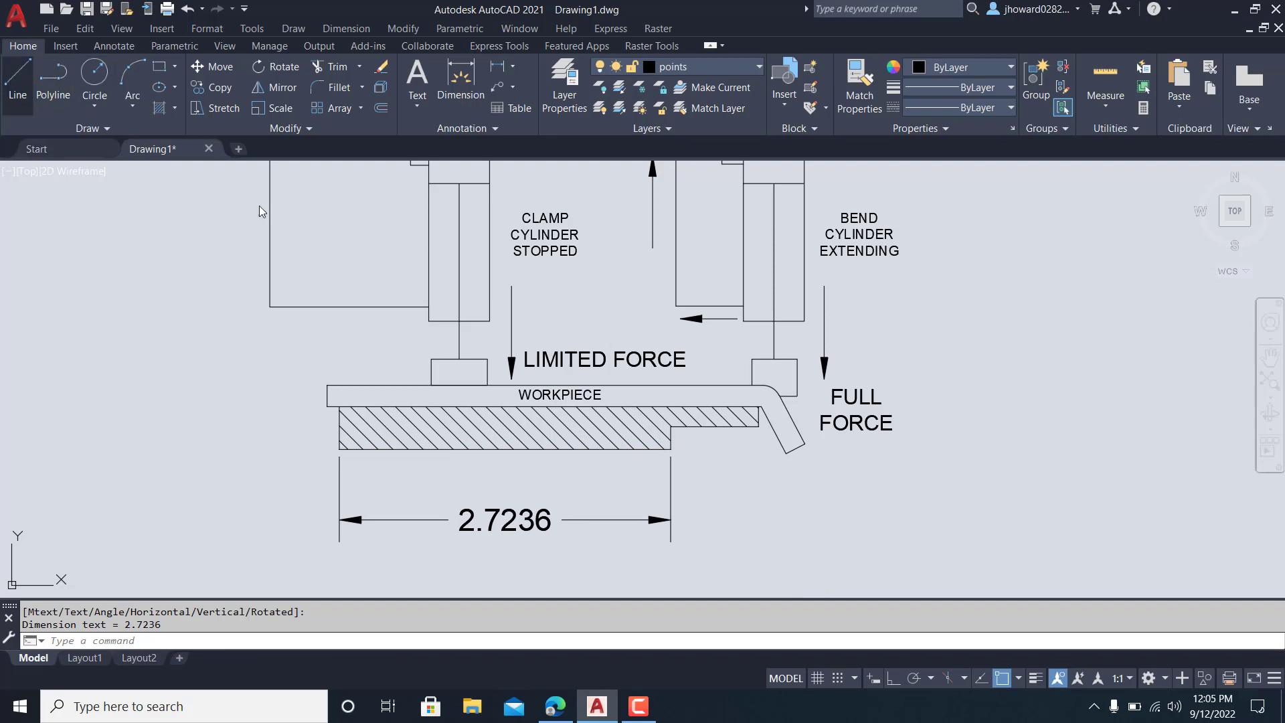
Step: Draw a horizontal line from the hatched base's lower right corner past its lower left corner to check the edge's alignment
left_click(18, 79)
left_click(670, 448)
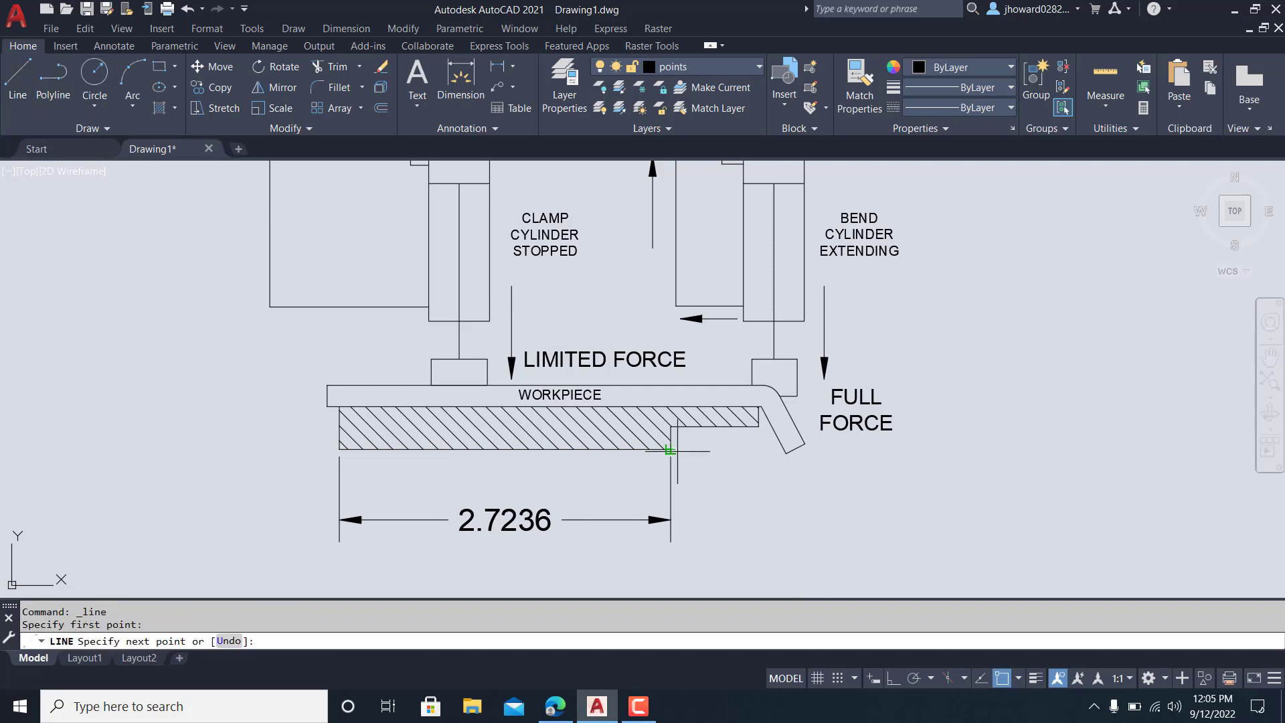
left_click(173, 448)
key("Escape")
scroll(323, 470, "up", 10)
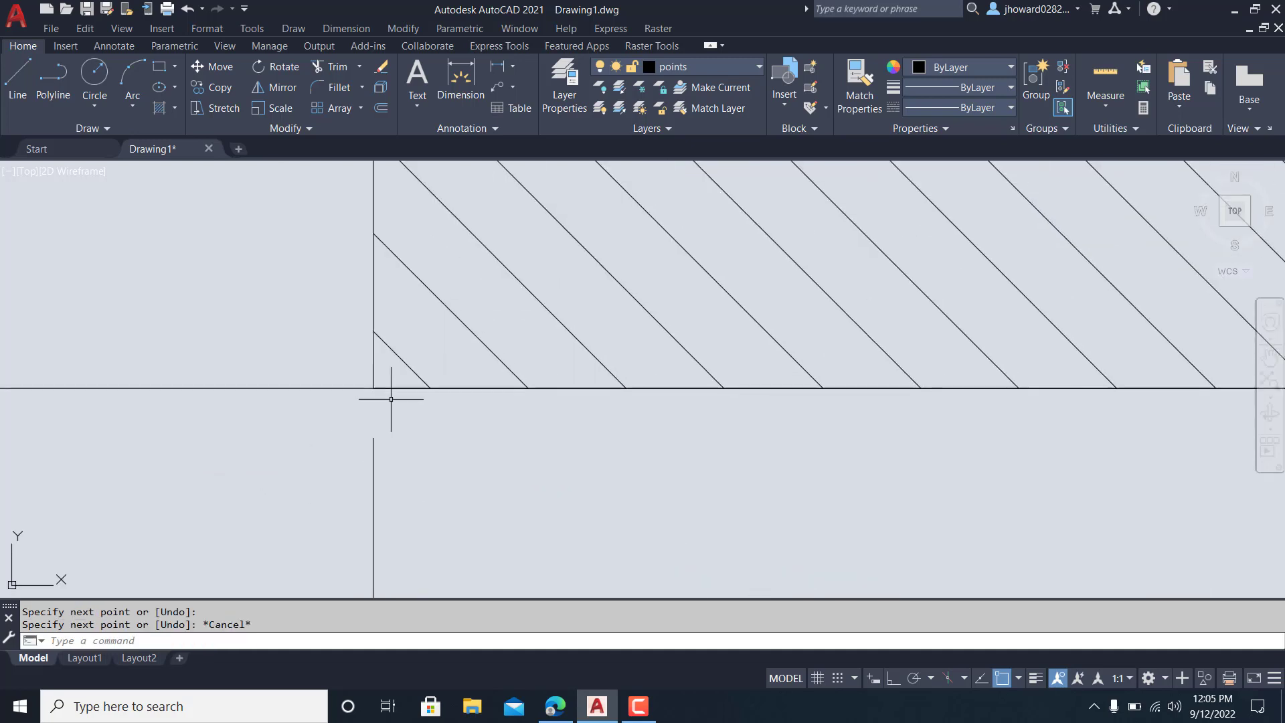
scroll(406, 381, "down", 4)
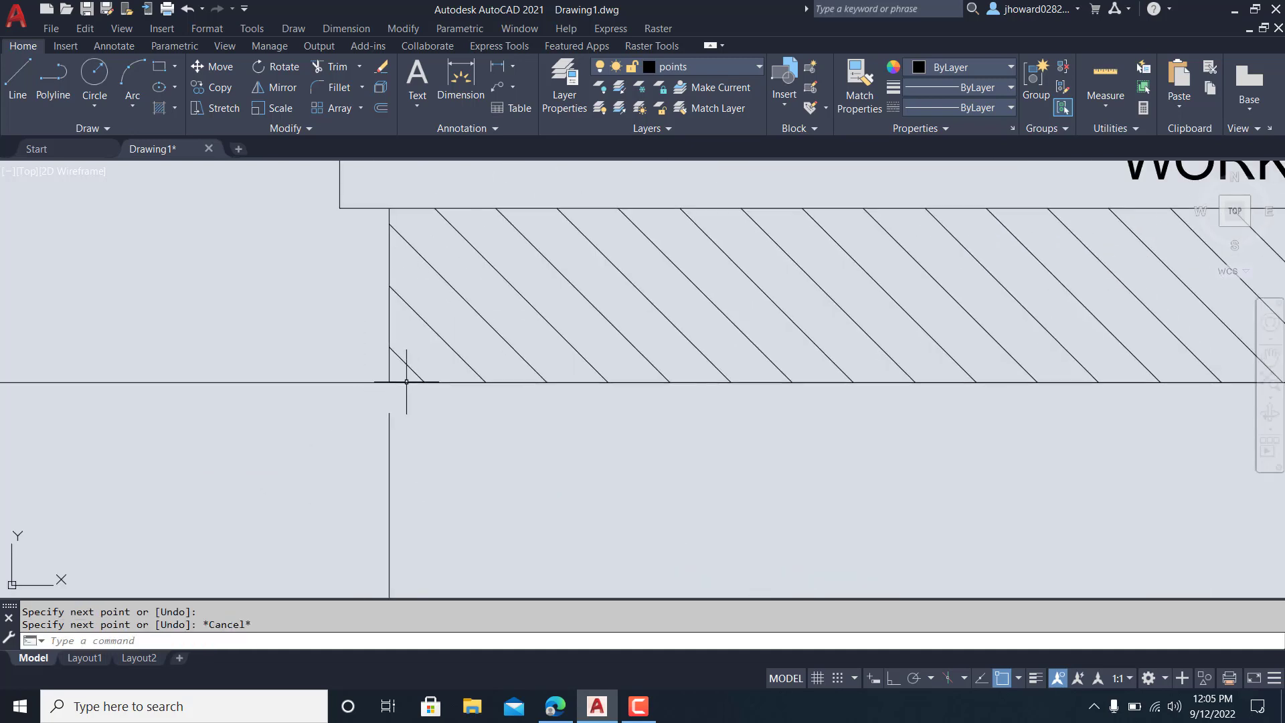
scroll(591, 362, "down", 5)
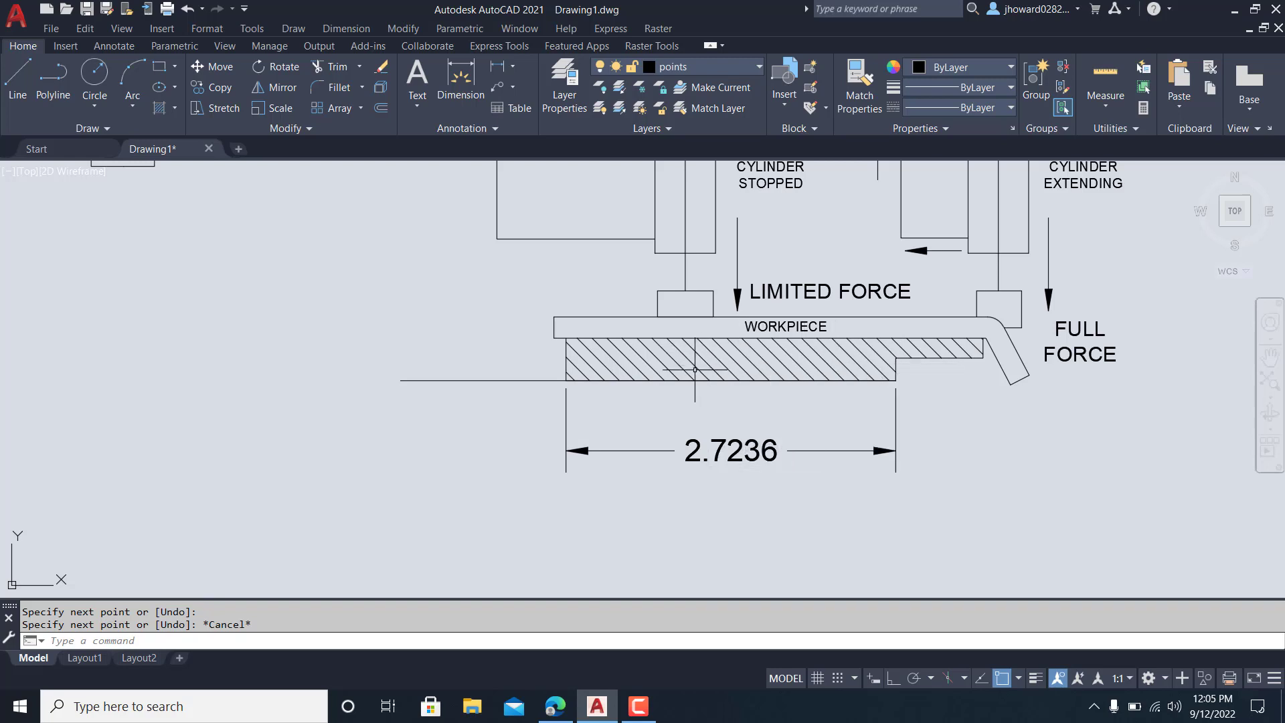
Step: Erase the horizontal check line along the hatched base's bottom edge
middle_click_drag(799, 362, 717, 456)
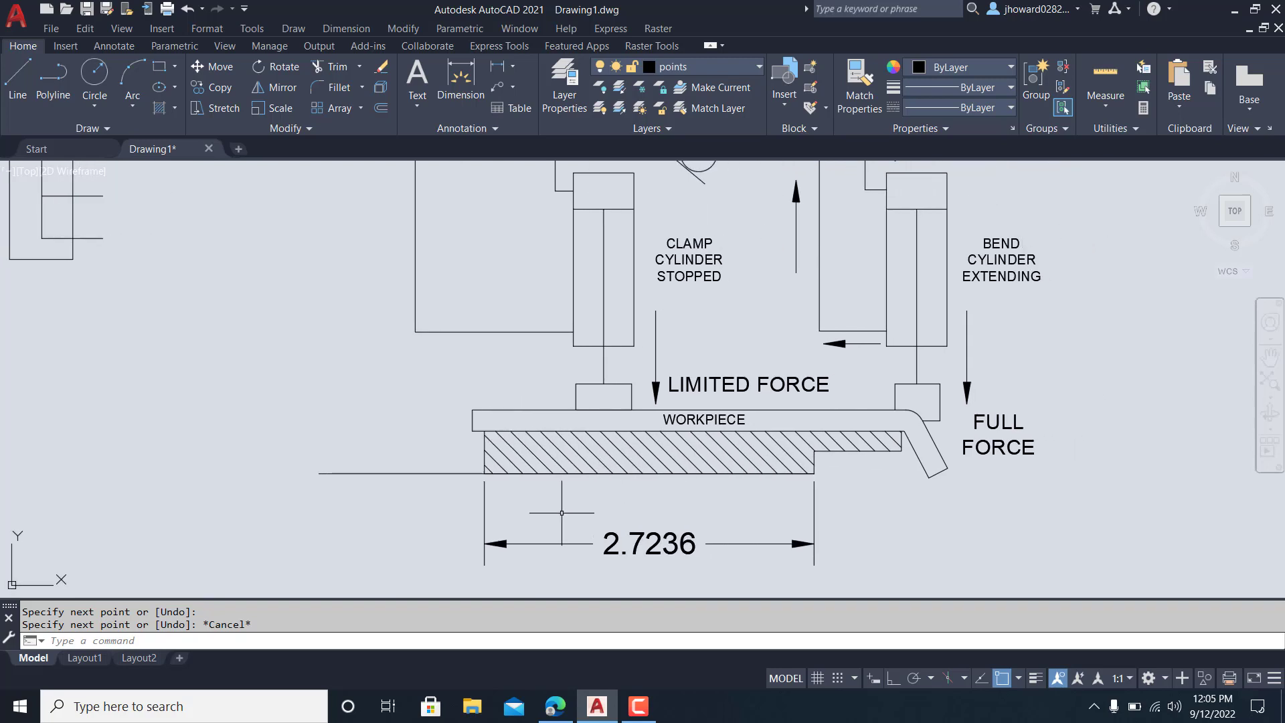
key("Escape")
left_click(434, 495)
left_click(402, 460)
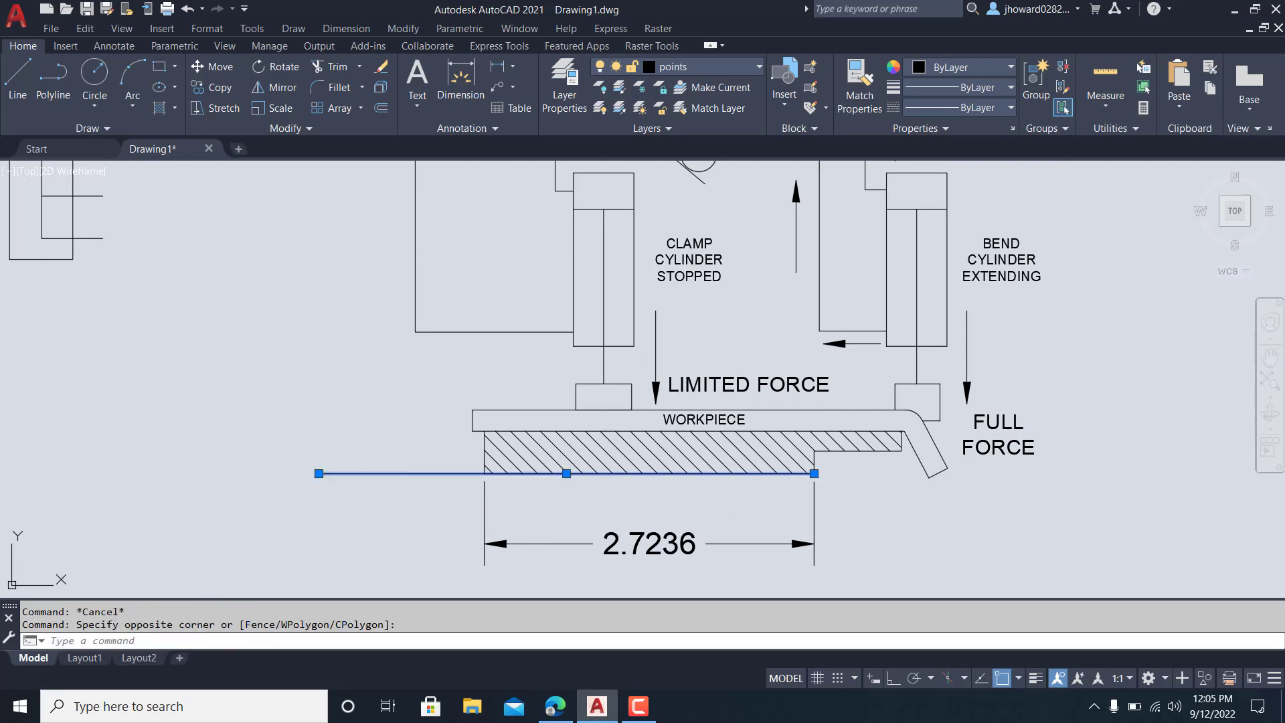
key("Delete")
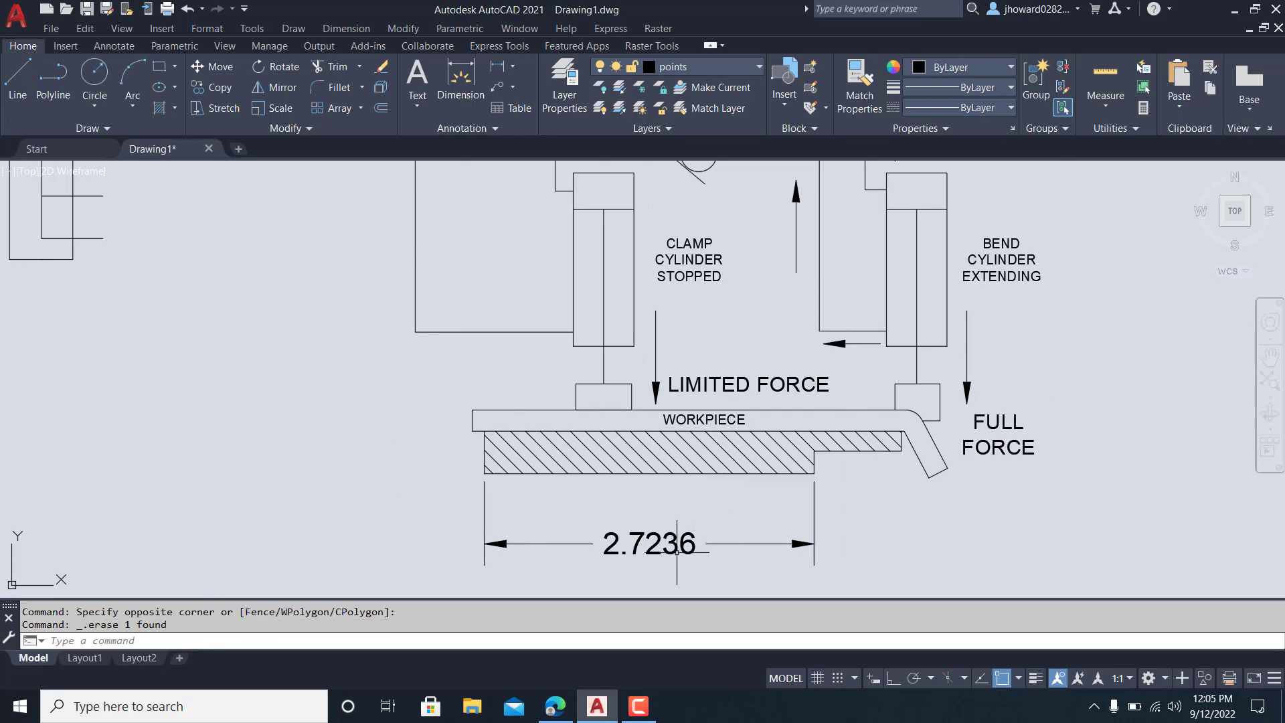
Step: Switch to Calculator, divide 5 by the base's dimensioned length of 2.7236, and return to AutoCAD
scroll(689, 536, "up", 2)
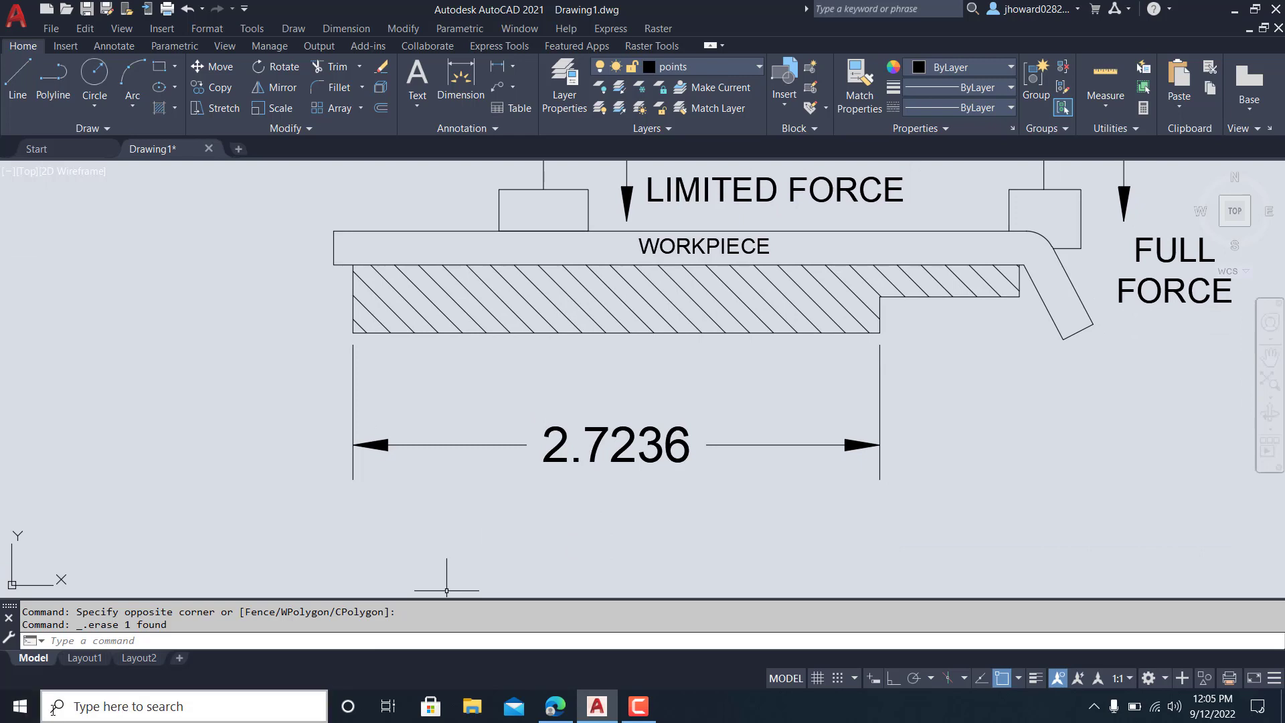
left_click(57, 707)
type("ca")
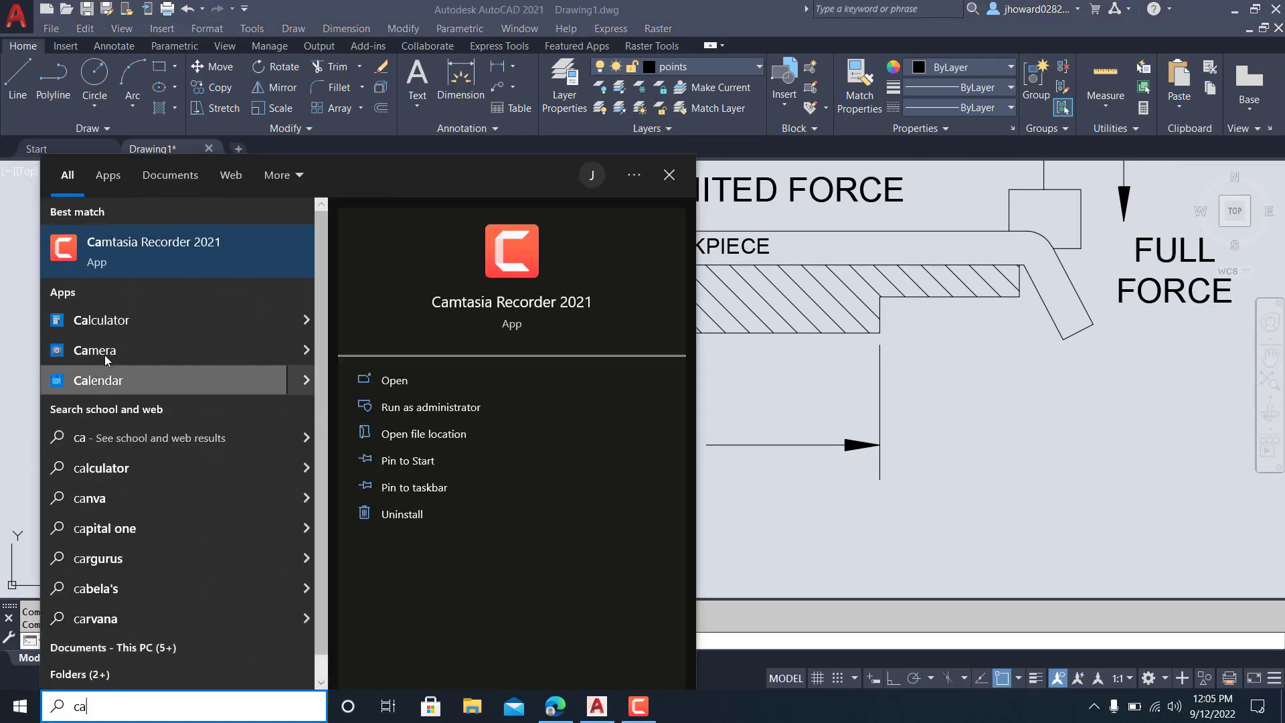
left_click(155, 318)
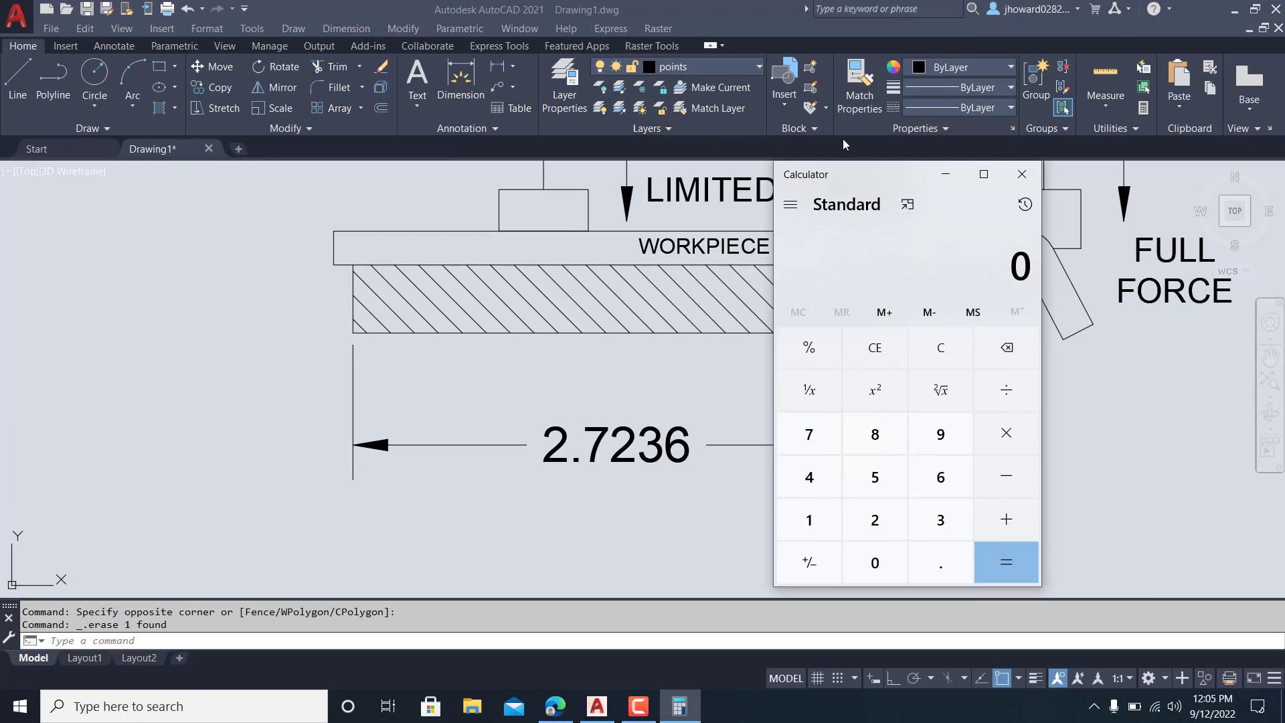
mouse_move(847, 171)
left_mouse_down()
mouse_move(954, 282)
mouse_move(961, 327)
mouse_move(930, 384)
mouse_move(914, 307)
left_mouse_up()
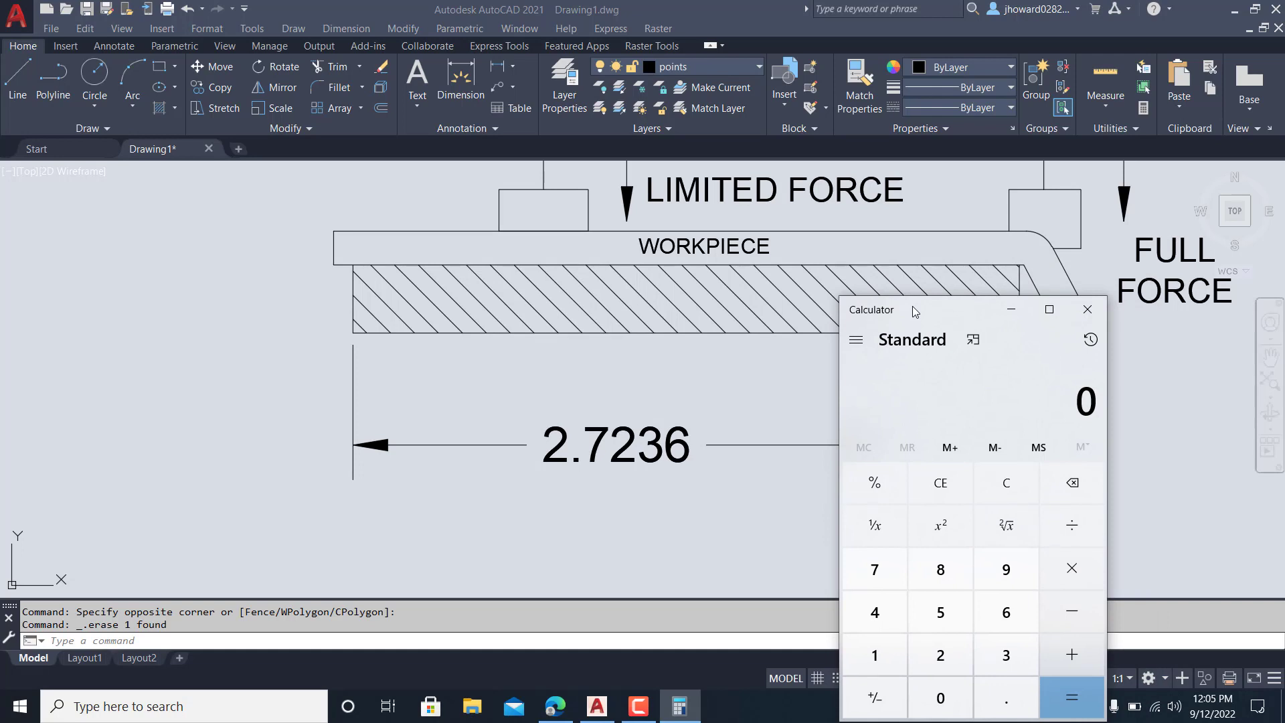
type("5")
type("/2")
type(".7")
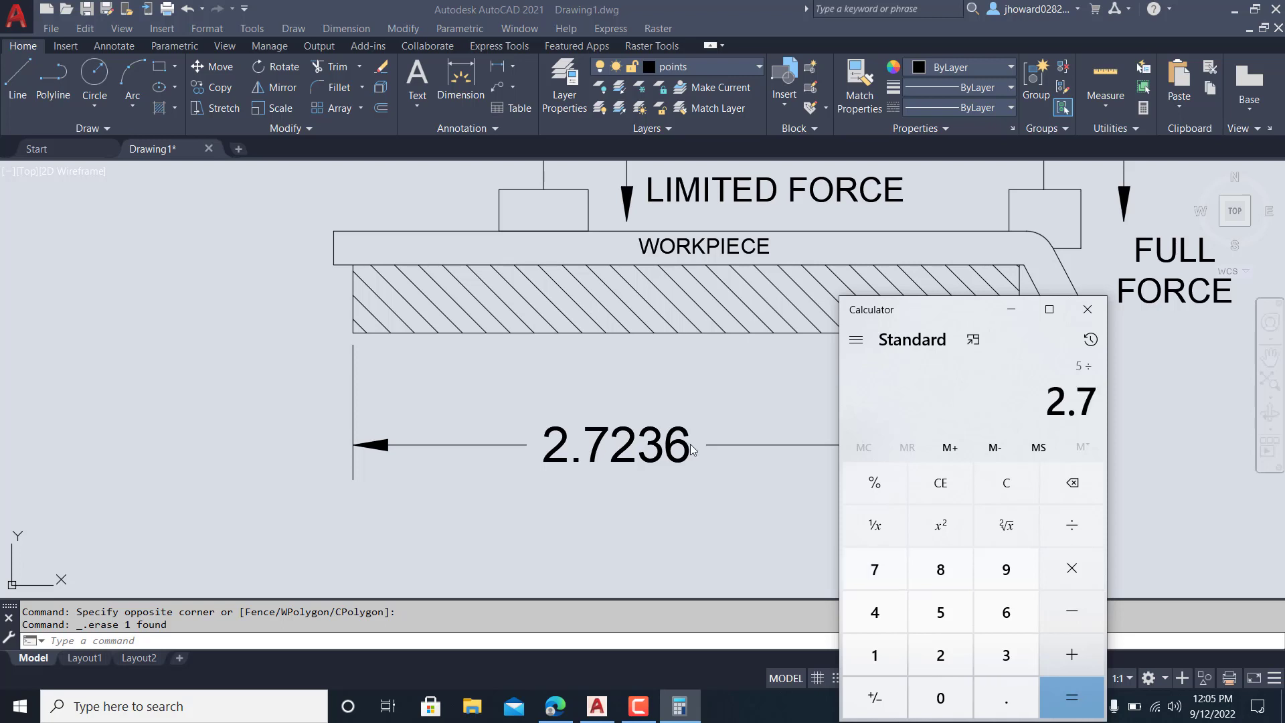
type("236")
key("Return")
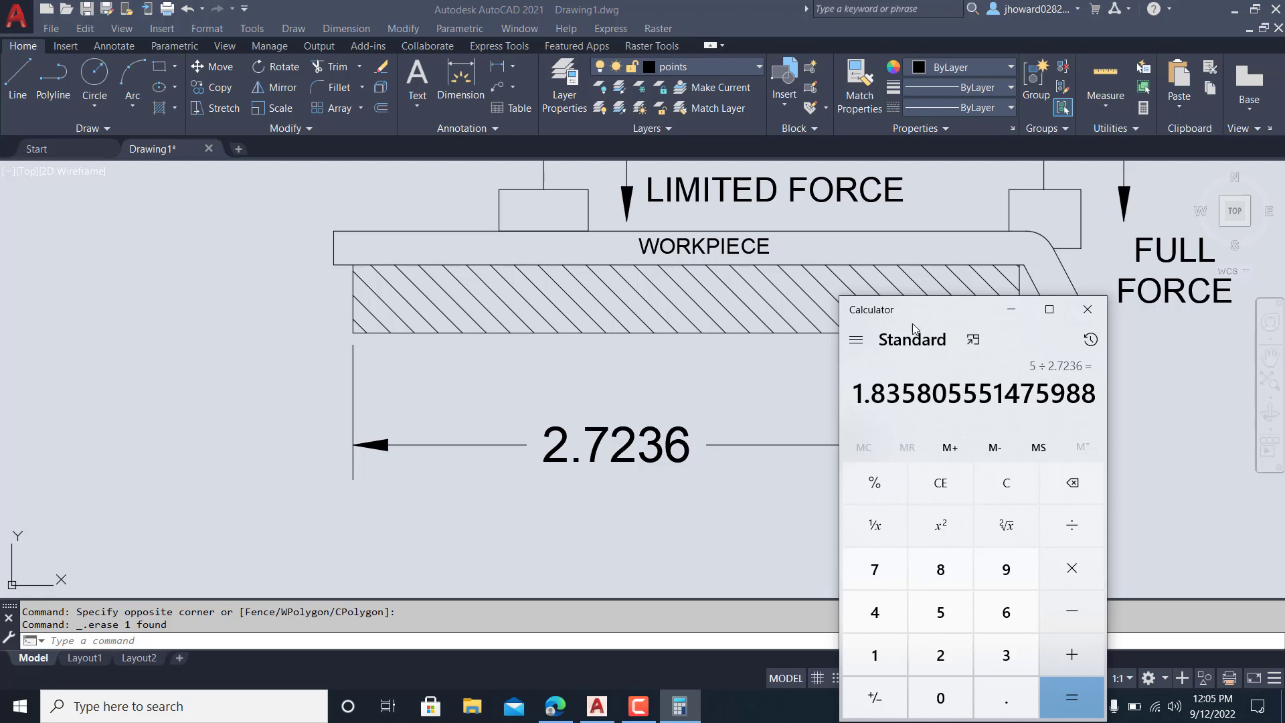
left_click(706, 403)
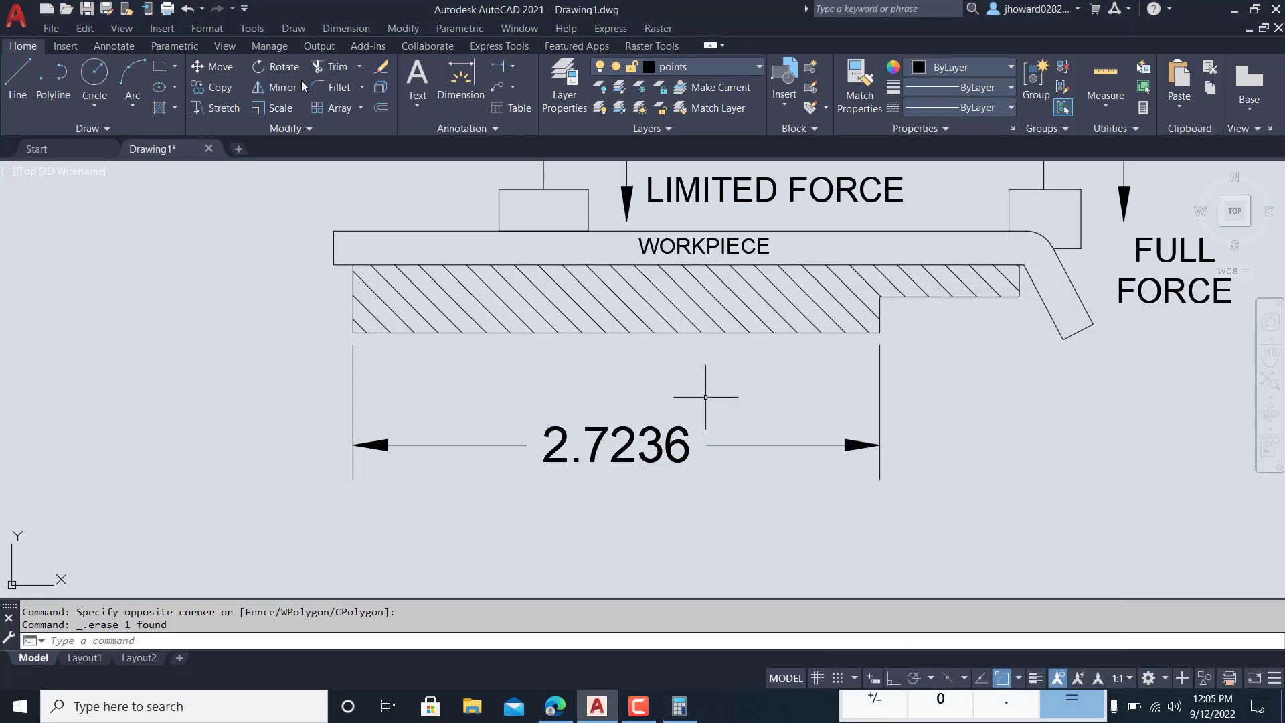
Step: Scale the whole schematic, including the dimension, by a factor of 1.8358 using the origin as the base point
left_click(279, 111)
scroll(565, 496, "down", 10)
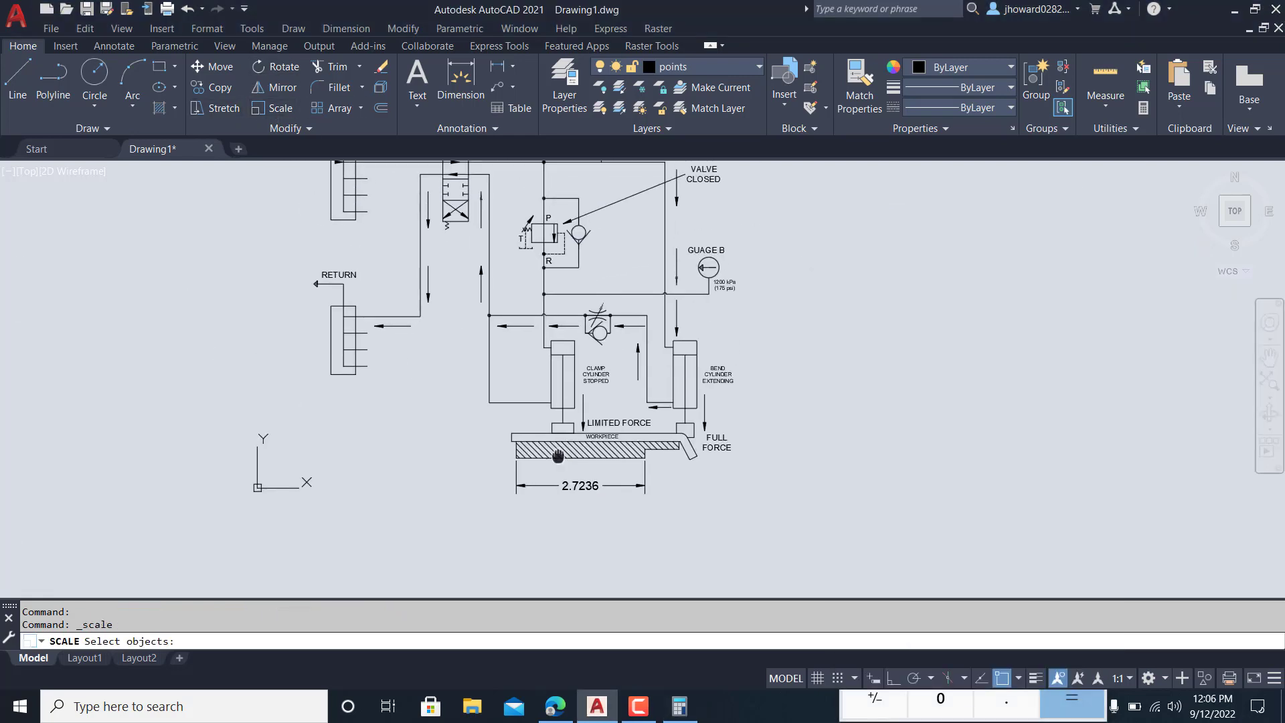
left_click_drag(671, 520, 388, 312)
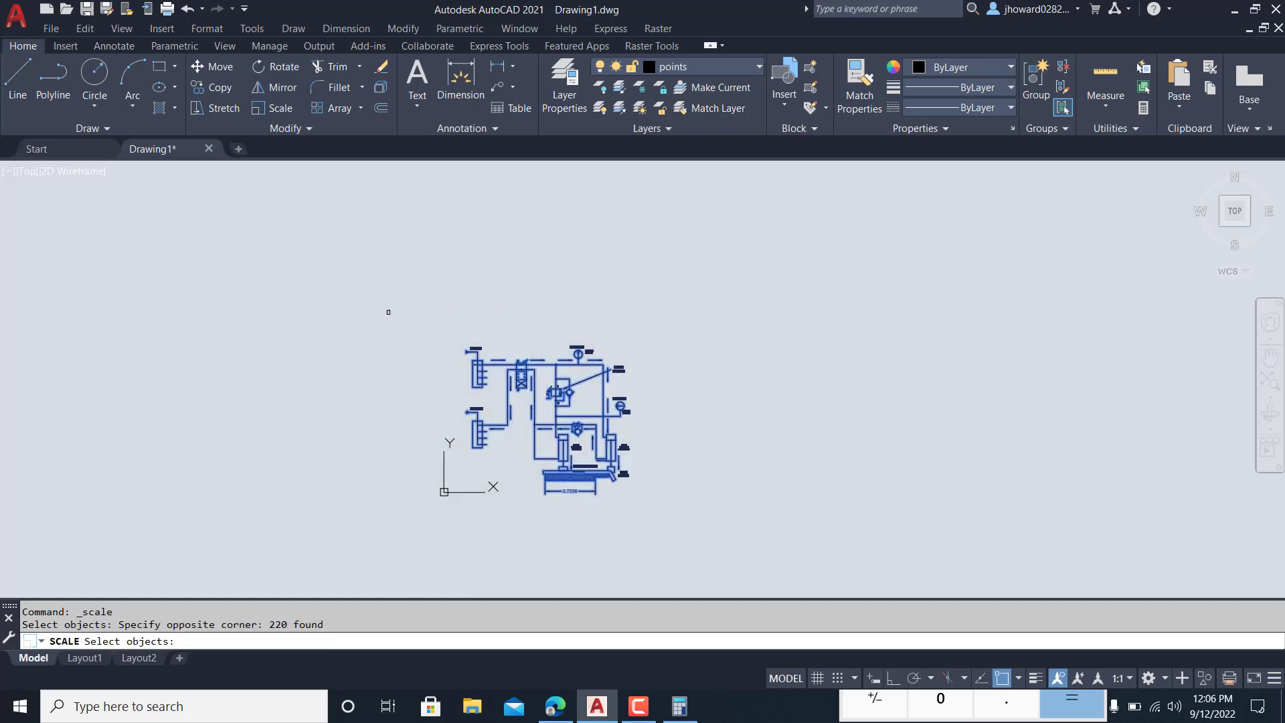
key("Return")
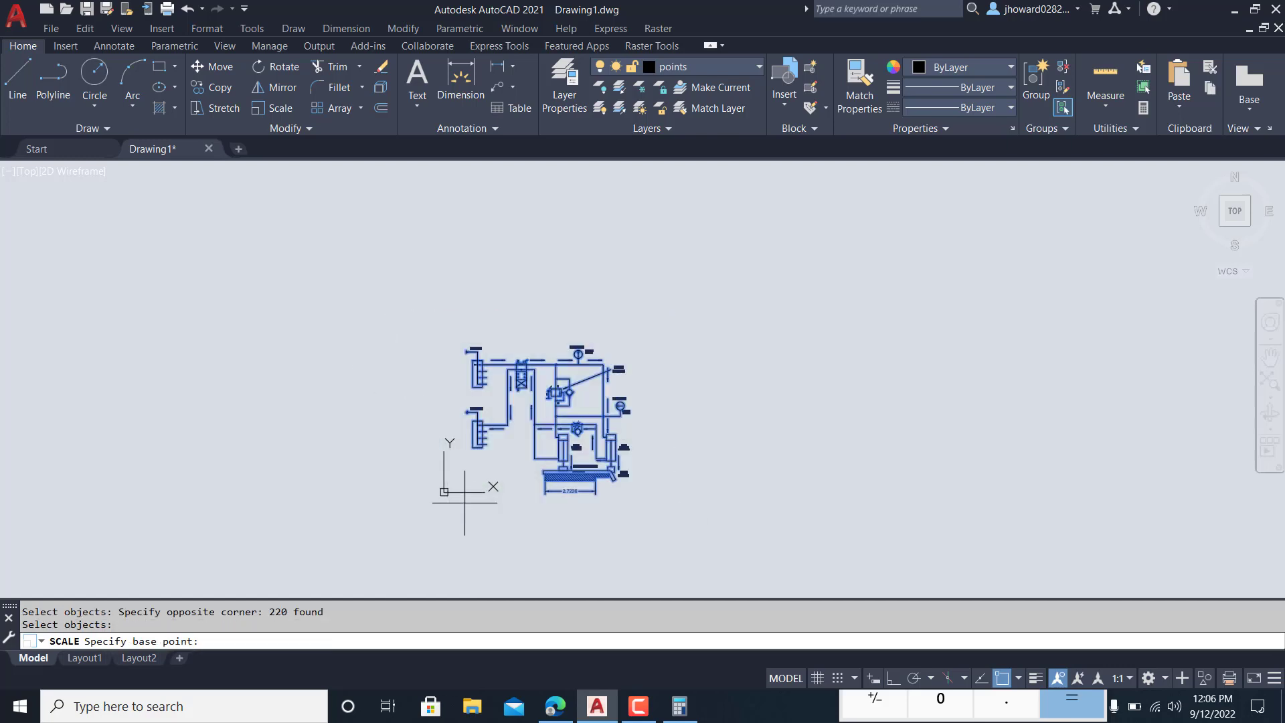
left_click(444, 491)
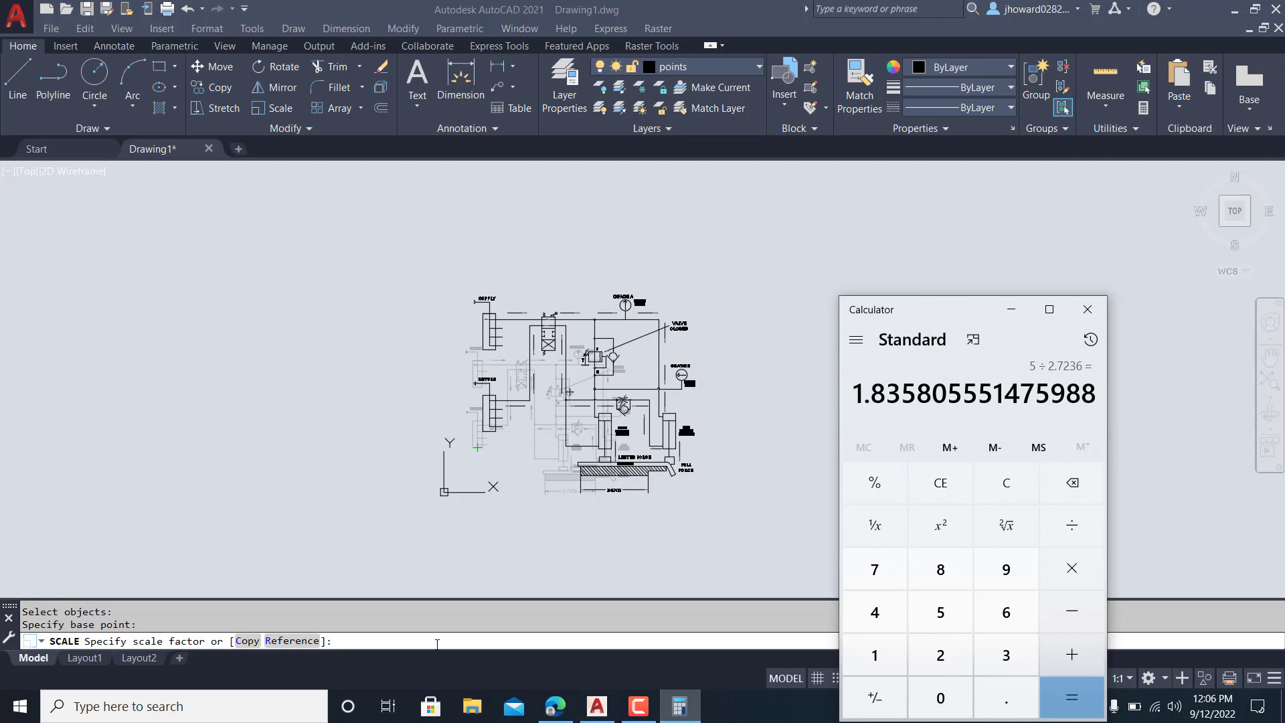
left_click(436, 642)
type("1.8358")
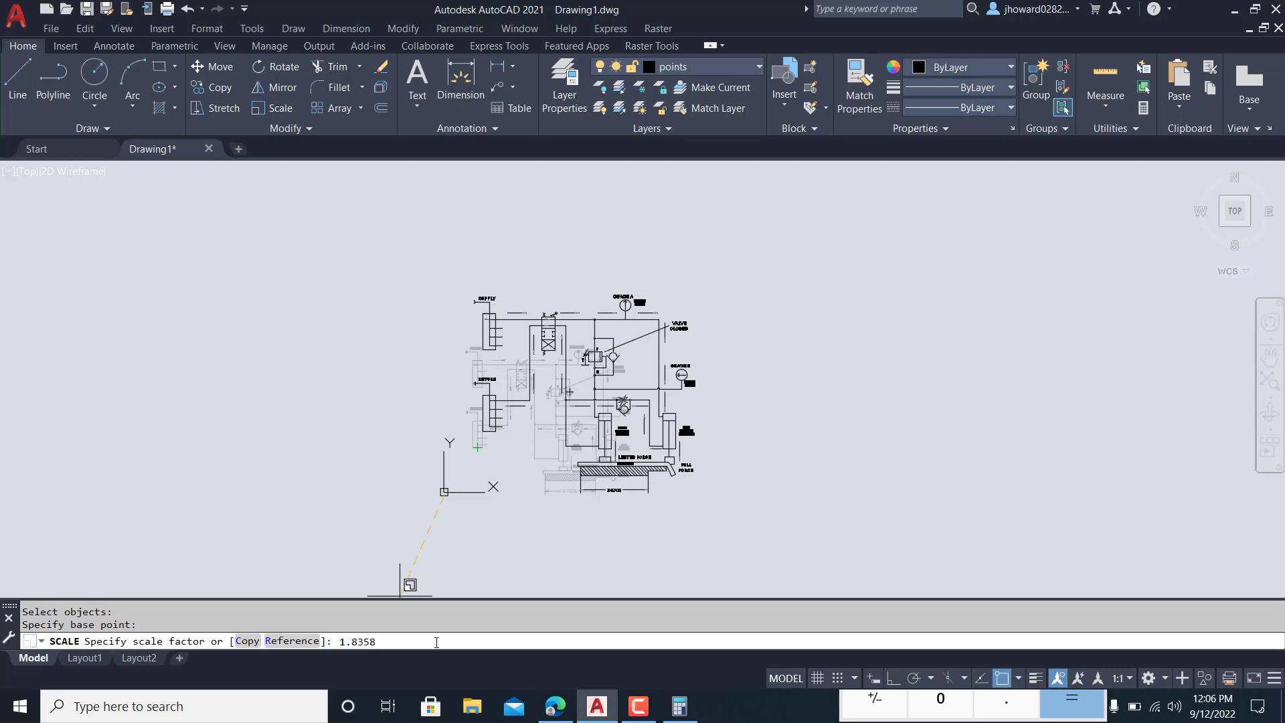
key("Return")
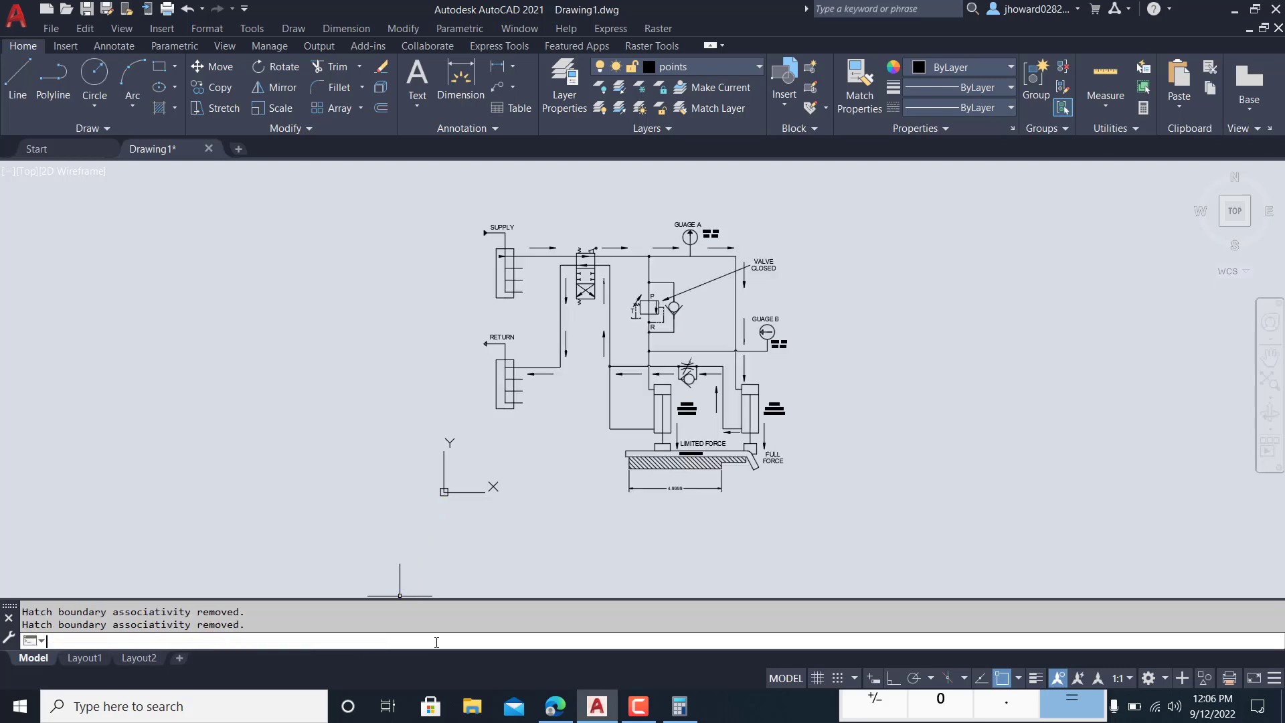
Step: Examine the length dimension below the hatched base to check the scaled size
scroll(677, 492, "up", 10)
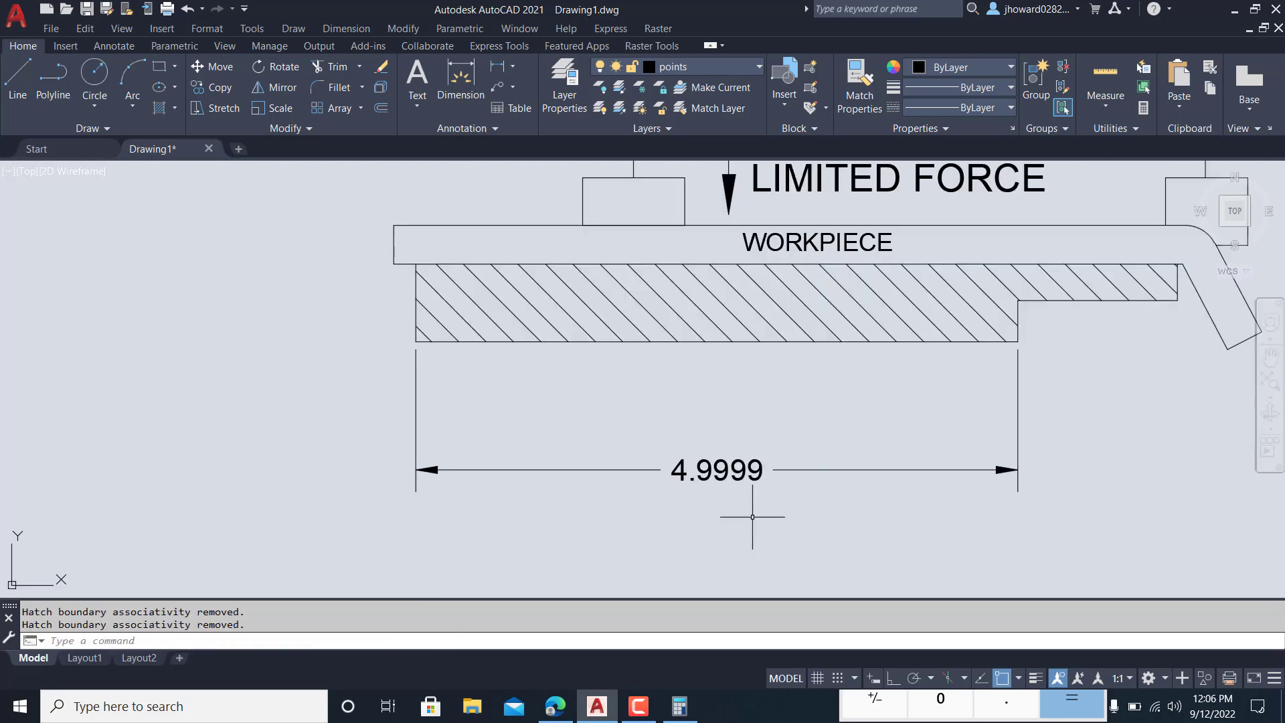
scroll(729, 520, "down", 5)
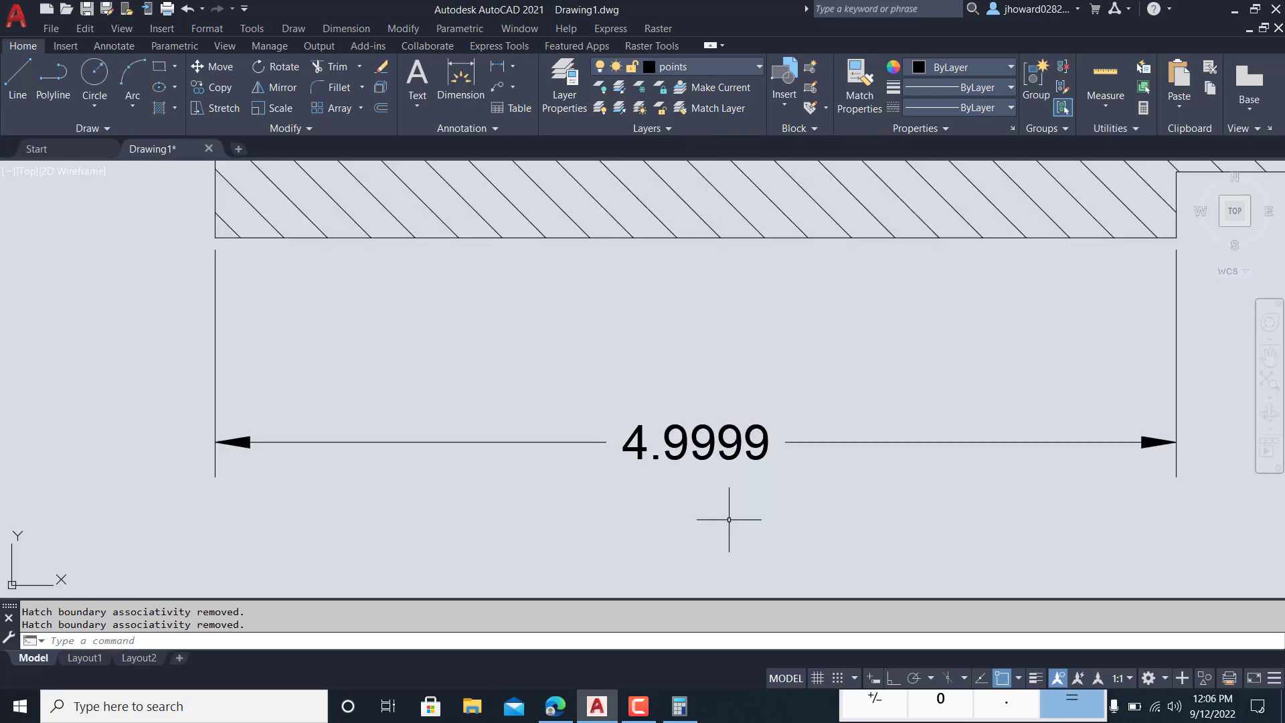
scroll(728, 519, "down", 6)
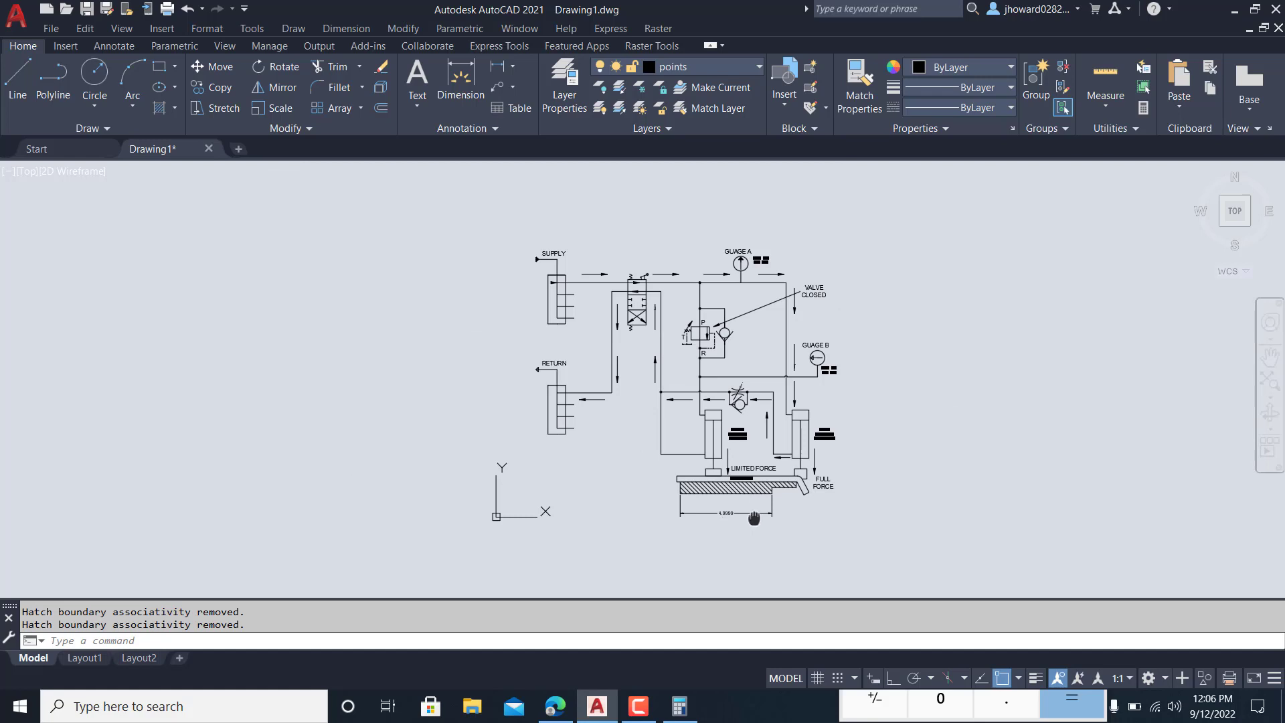
middle_click_drag(728, 519, 697, 540)
key("Escape")
scroll(731, 500, "up", 4)
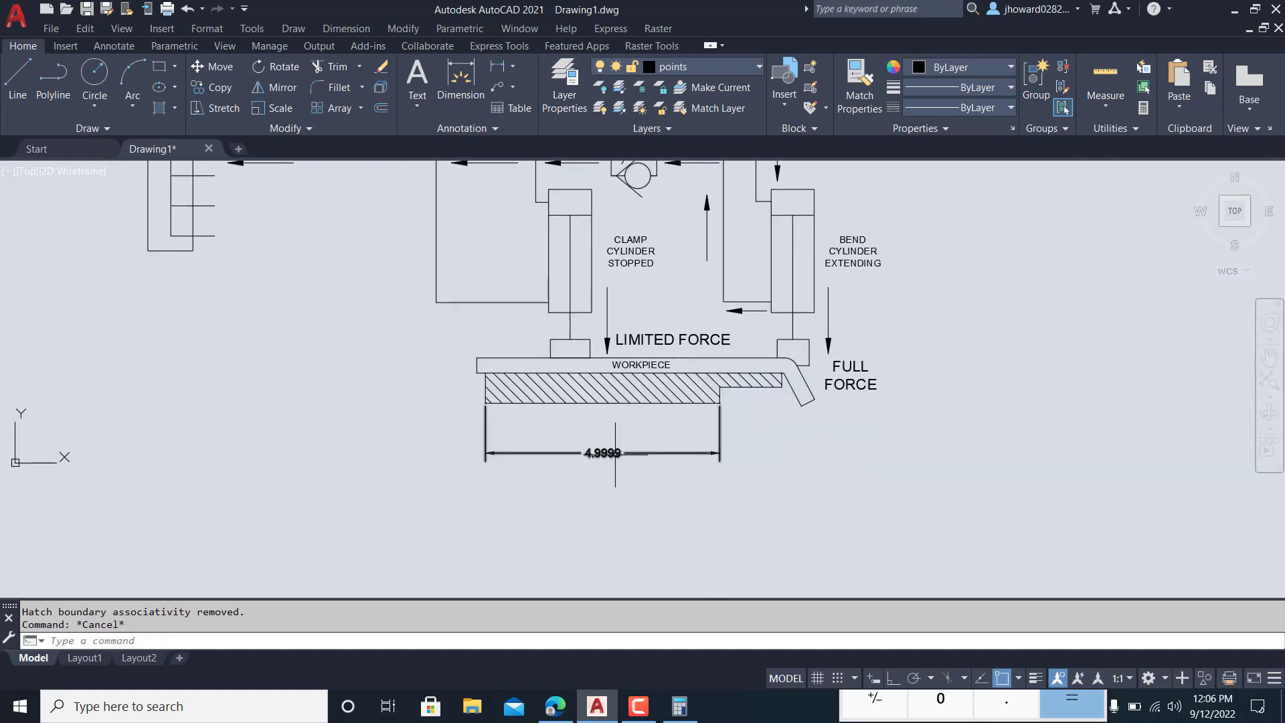
right_click(614, 453)
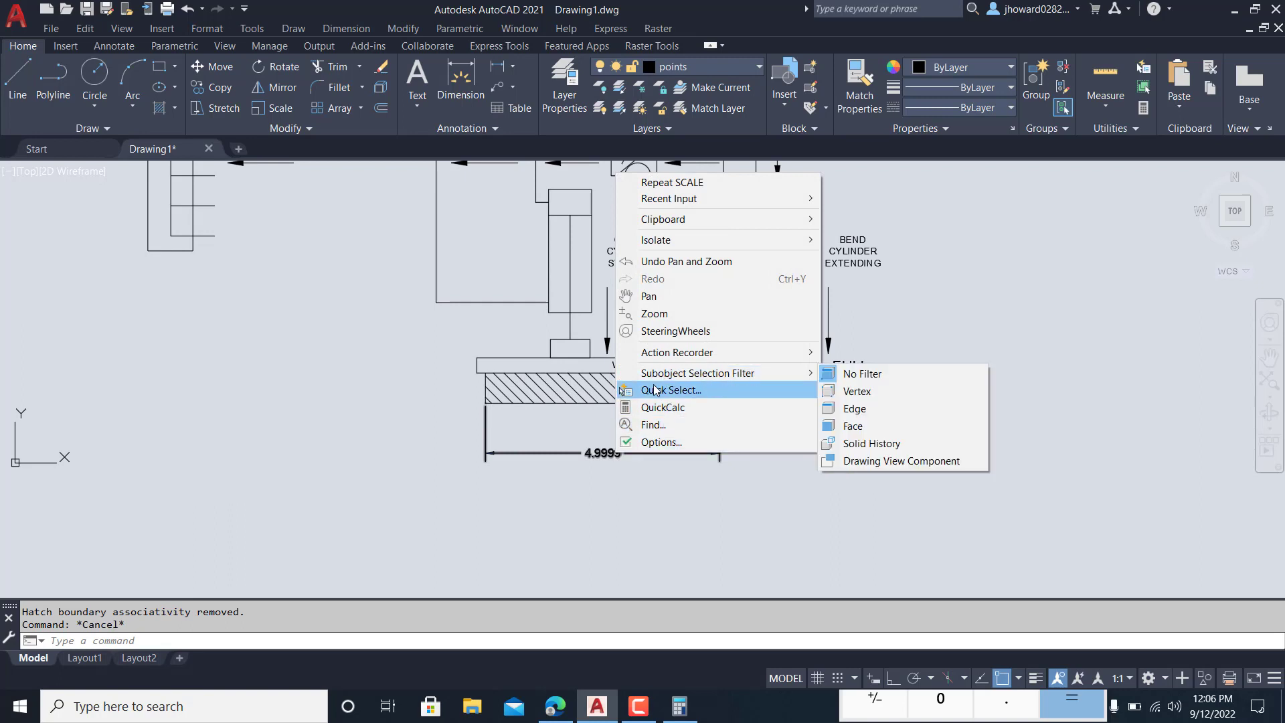
left_click(637, 443)
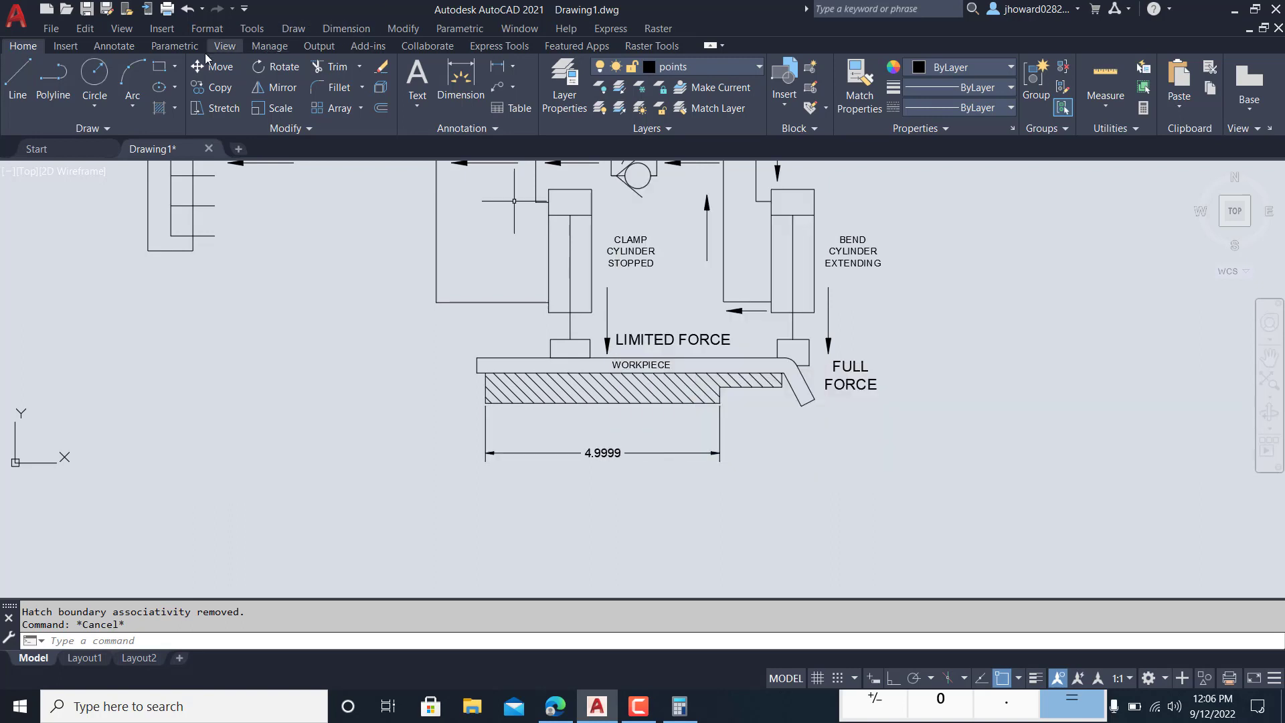
Step: Modify the Standard dimension style so linear dimensions use a precision of three decimal places (0.000)
left_click(114, 46)
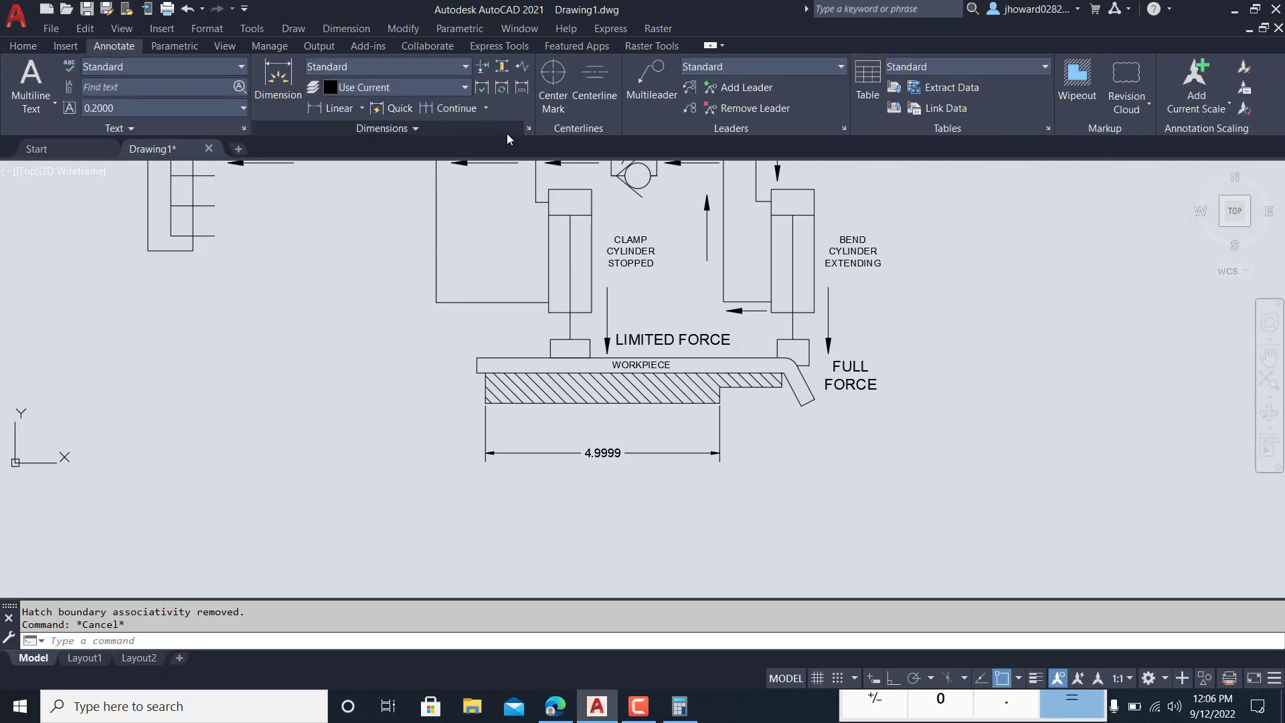
left_click(529, 128)
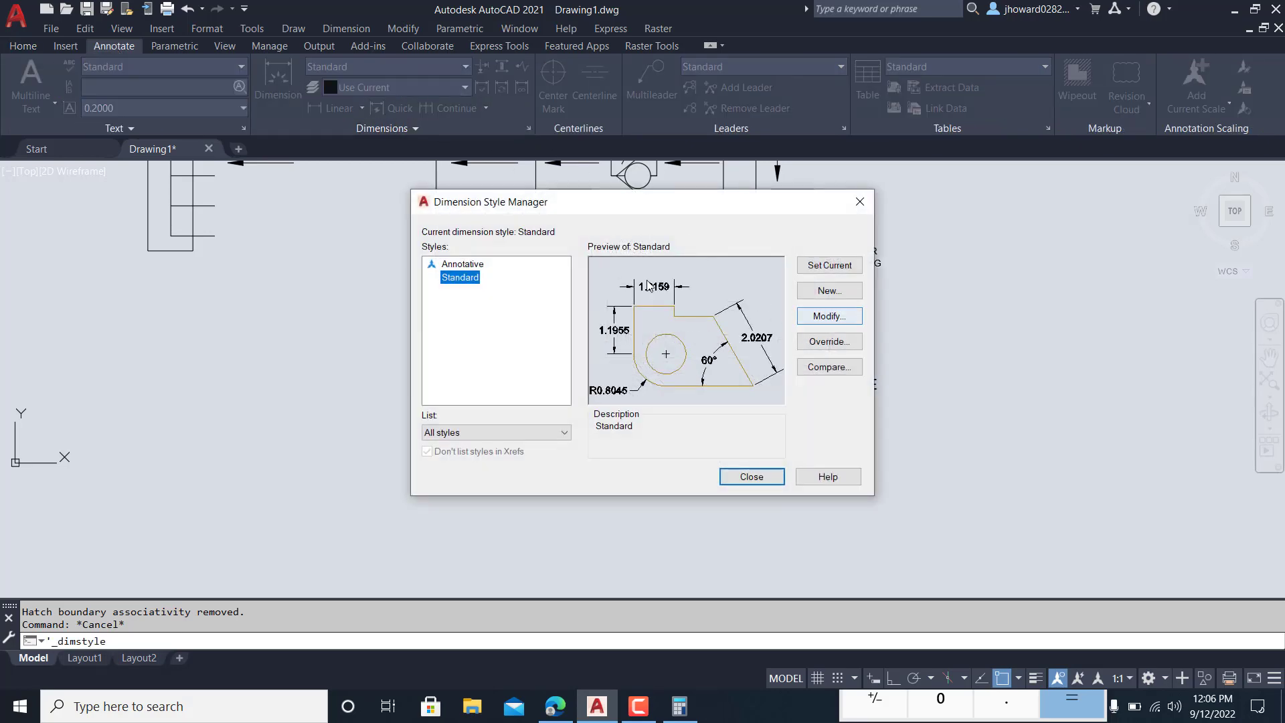
left_click(829, 316)
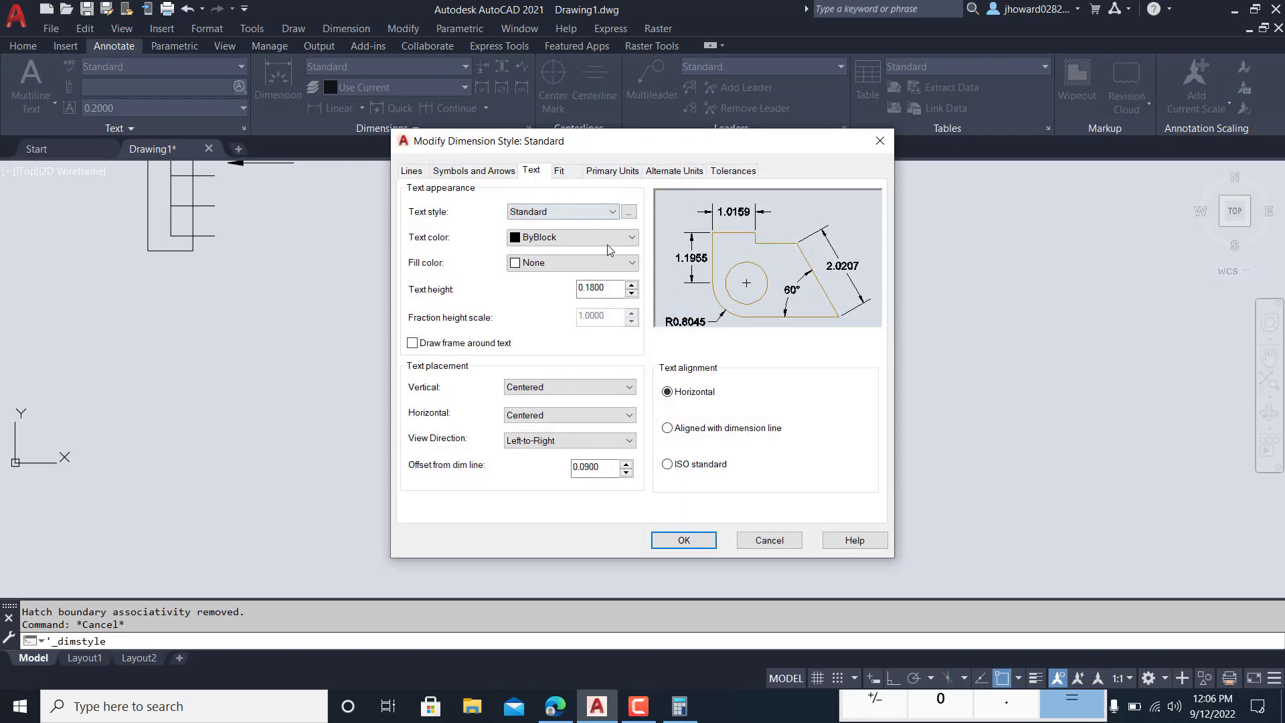
left_click(629, 171)
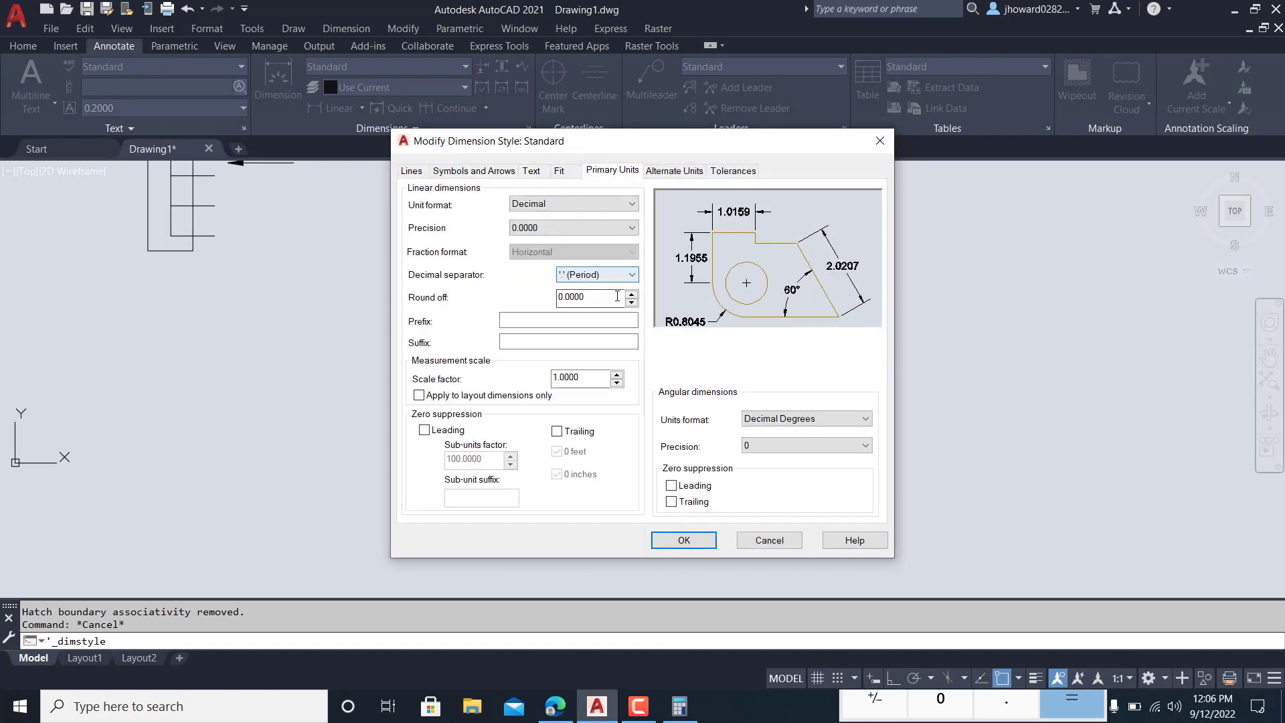
left_click(561, 229)
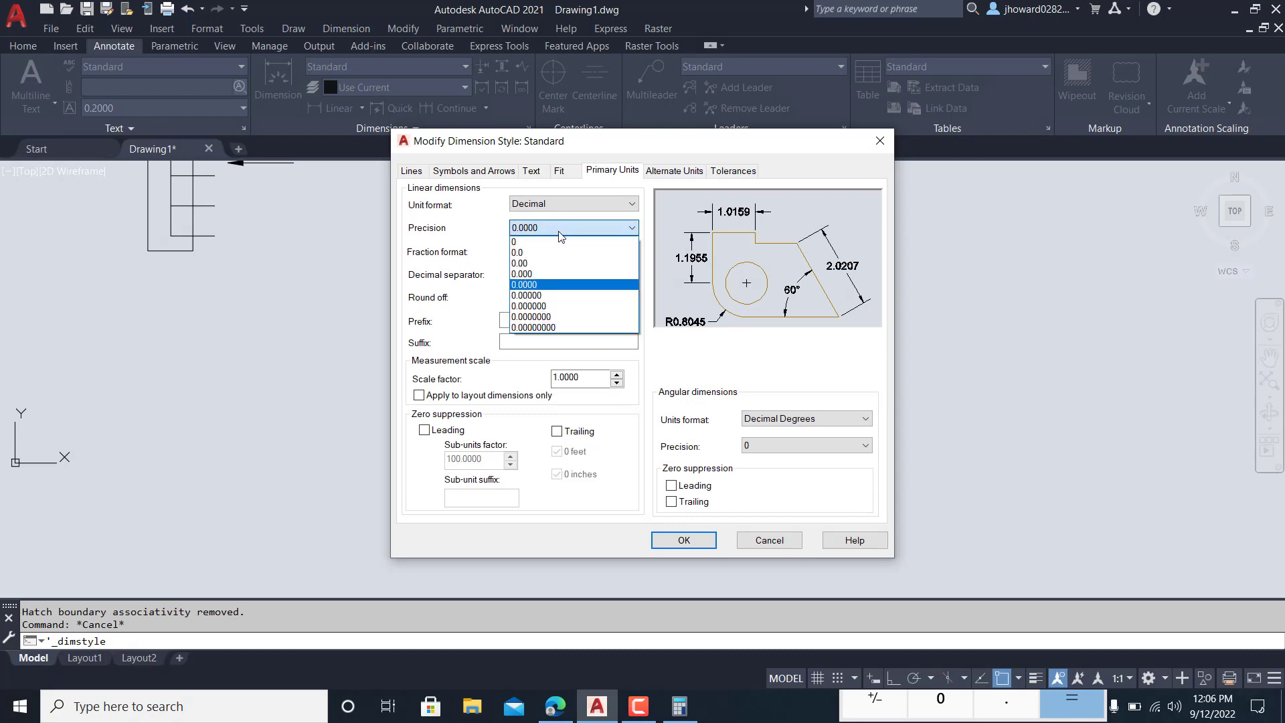
left_click(548, 274)
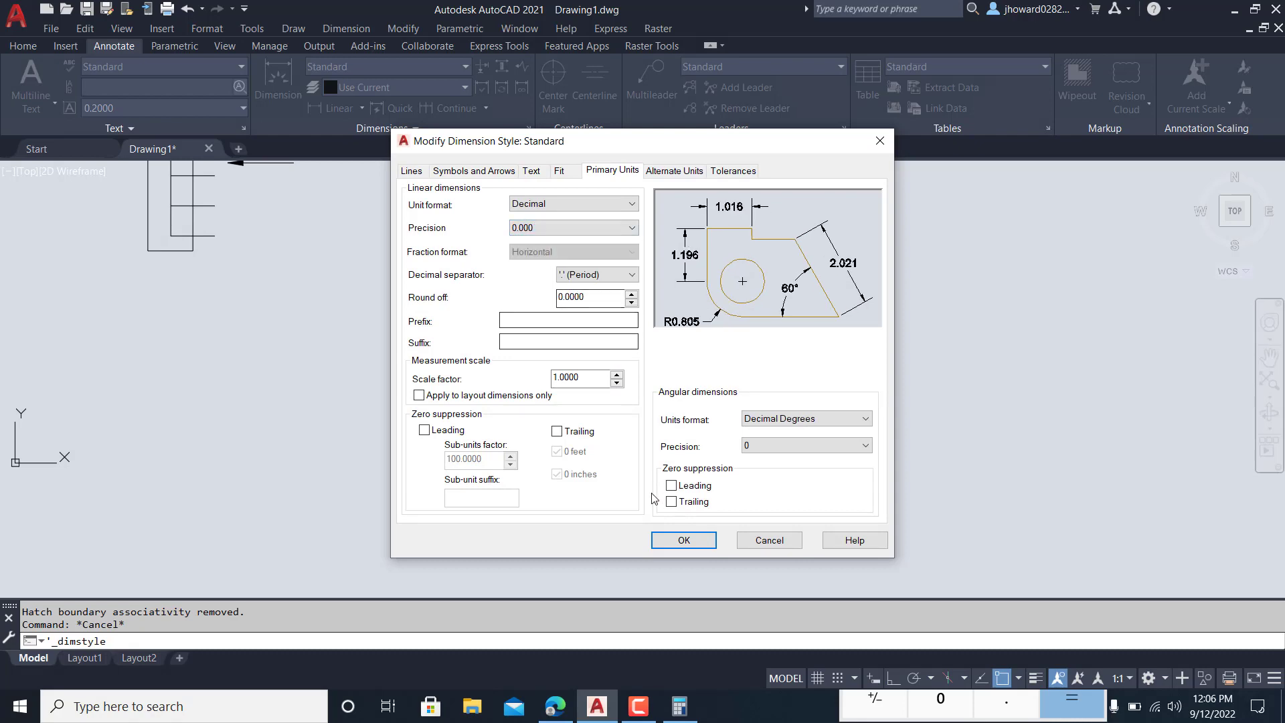
left_click(683, 540)
left_click(776, 478)
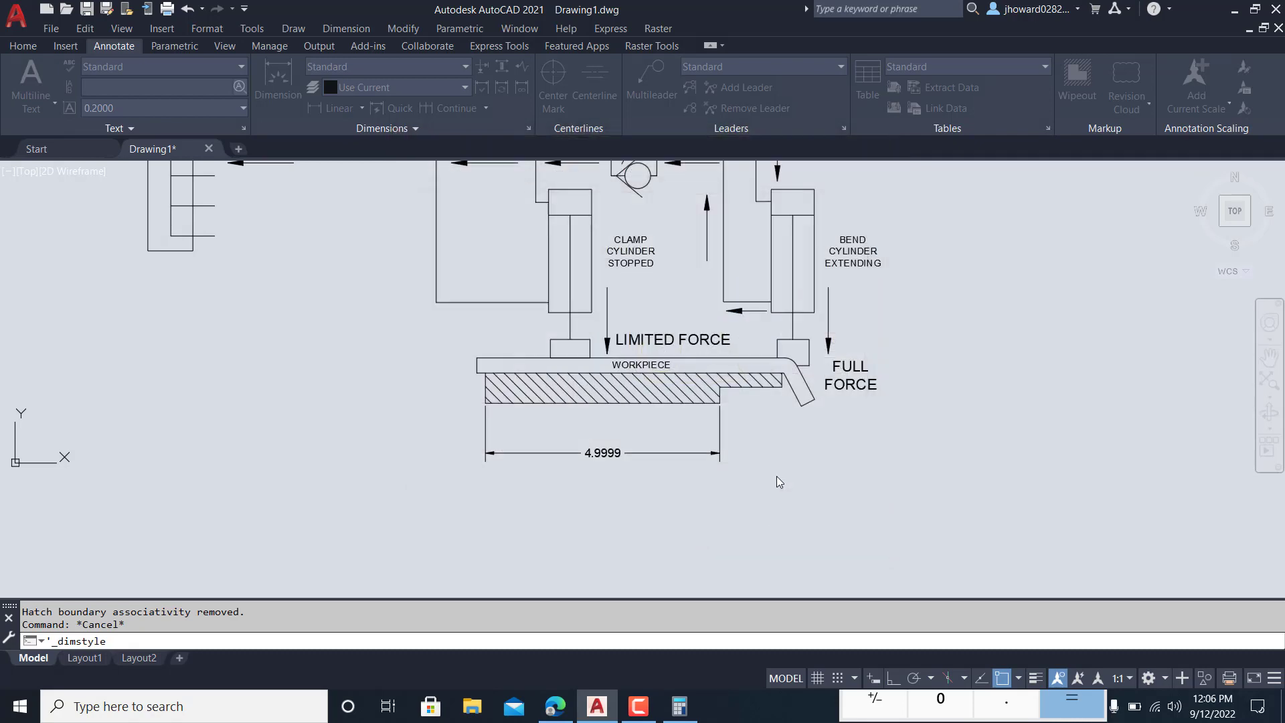
scroll(594, 462, "down", 3)
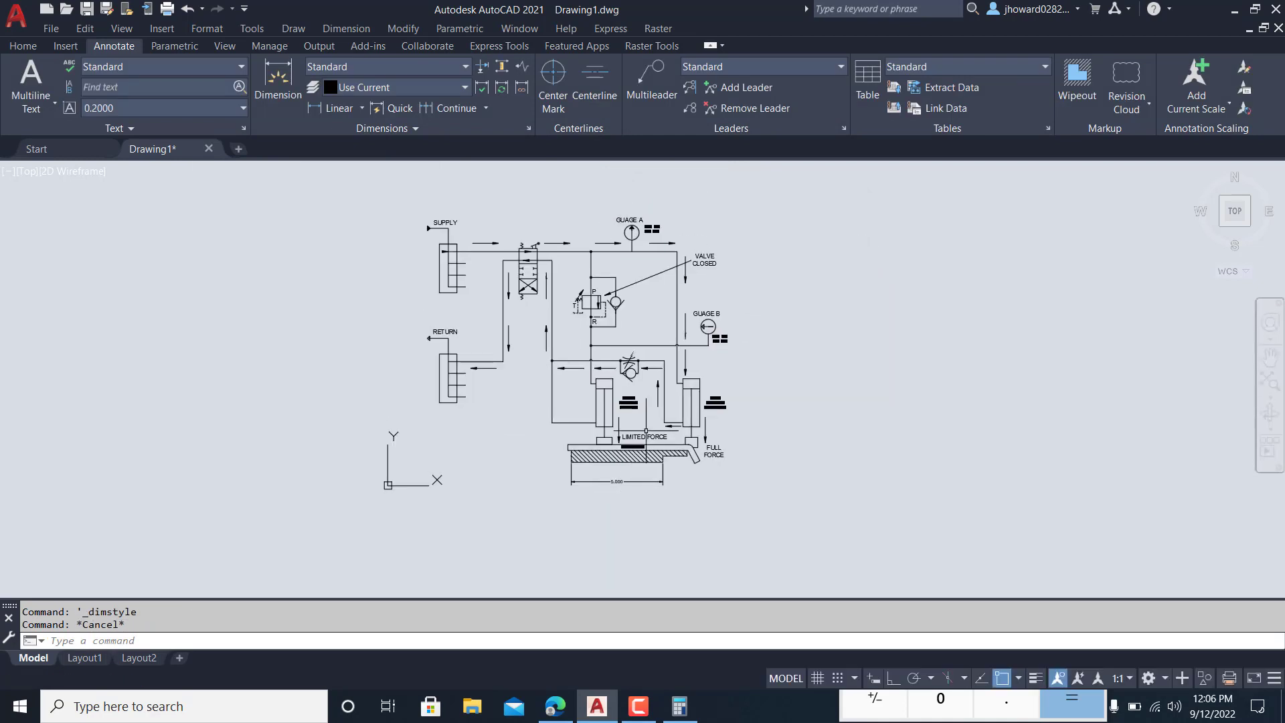
scroll(661, 310, "up", 1)
scroll(661, 309, "down", 2)
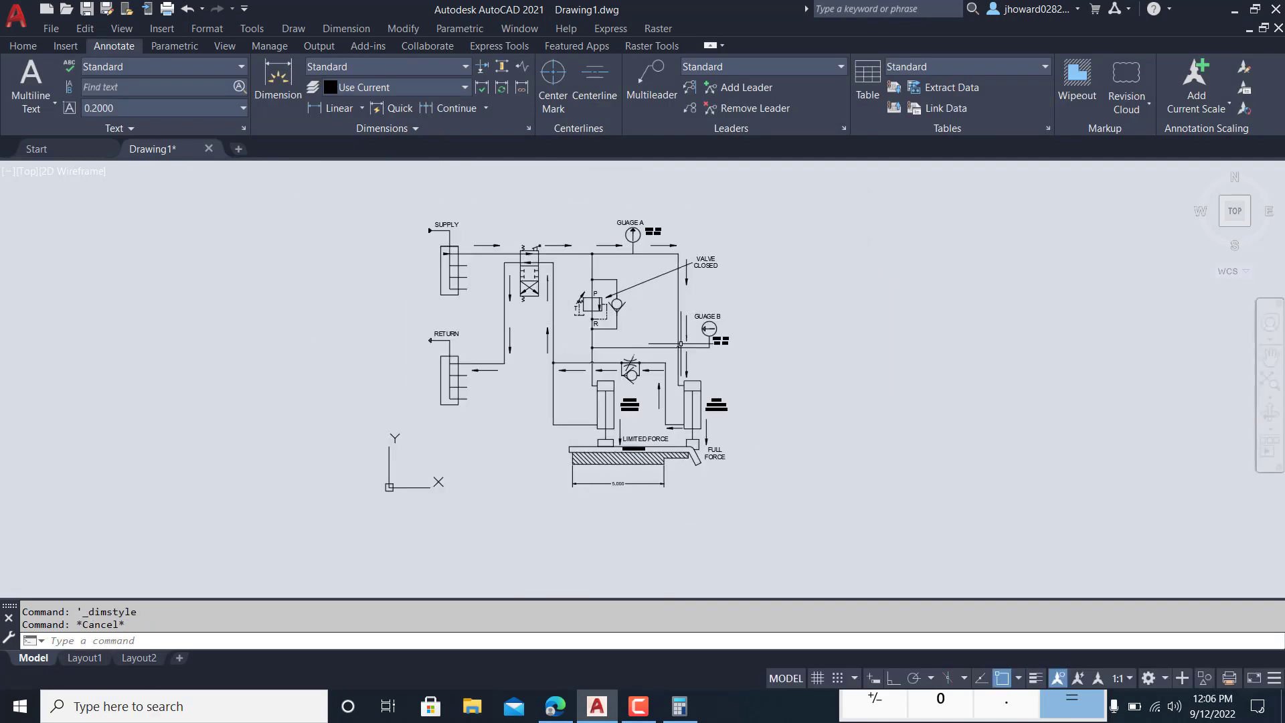